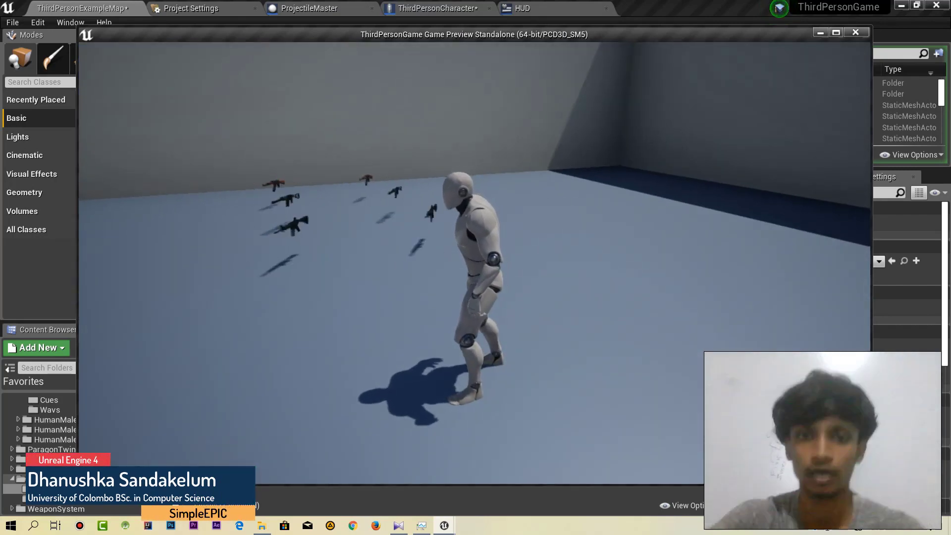
Step: Play-test the level by walking the character around, aiming and firing the weapon at the walls, and end the preview
{"action": "key", "text": "w"}
{"action": "right_click", "coordinate": [475, 263]}
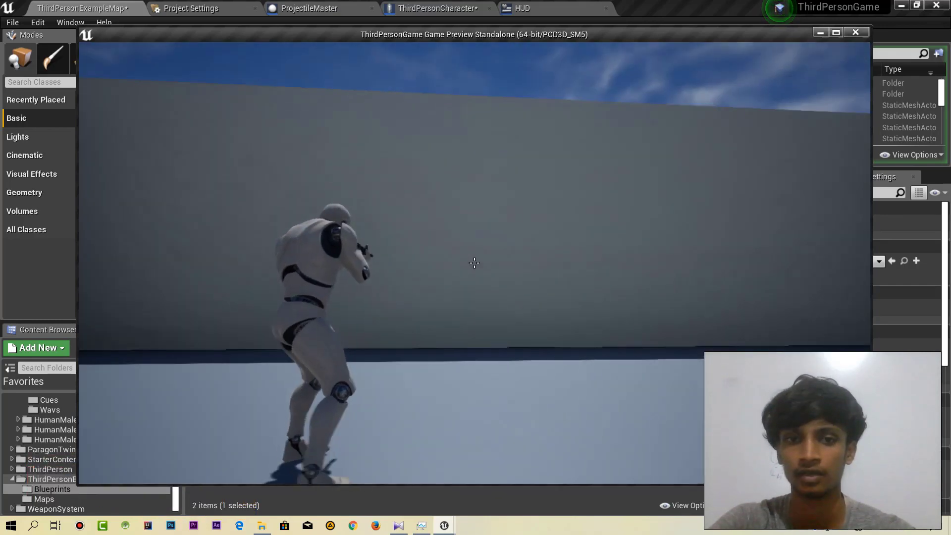
{"action": "left_click", "coordinate": [474, 263]}
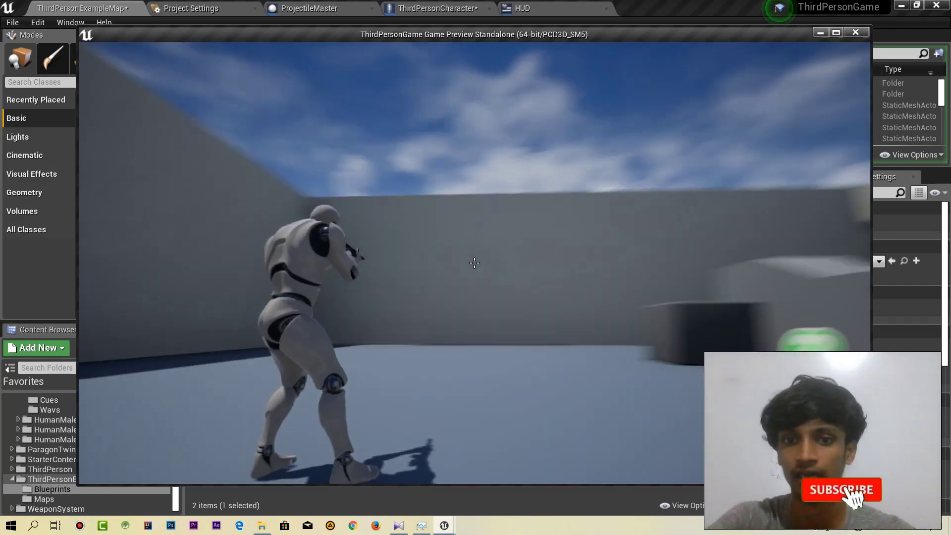
{"action": "left_click", "coordinate": [474, 263]}
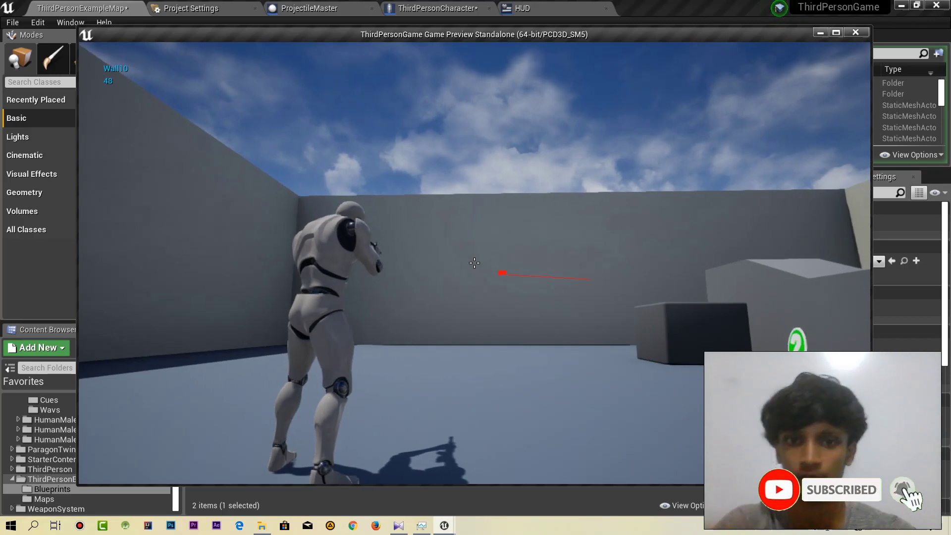
{"action": "key", "text": "w"}
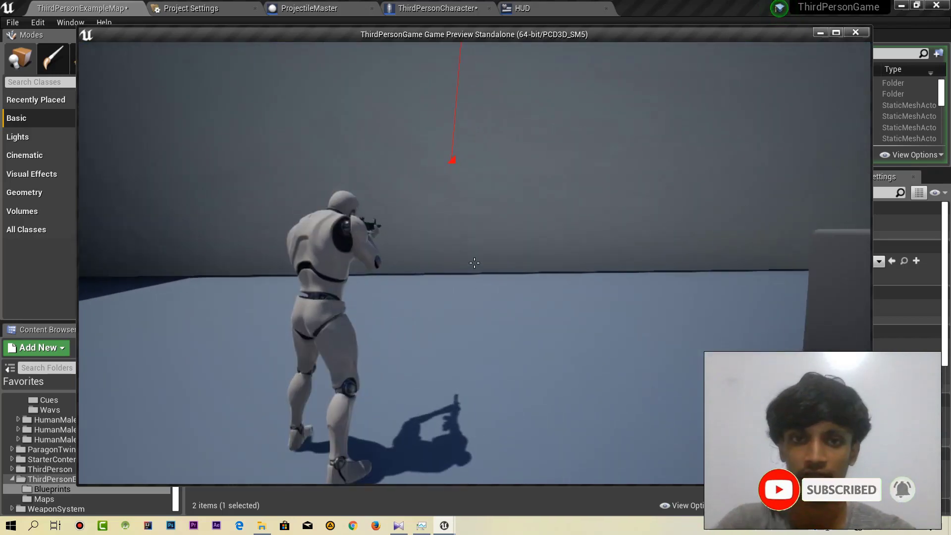
{"action": "key", "text": "w"}
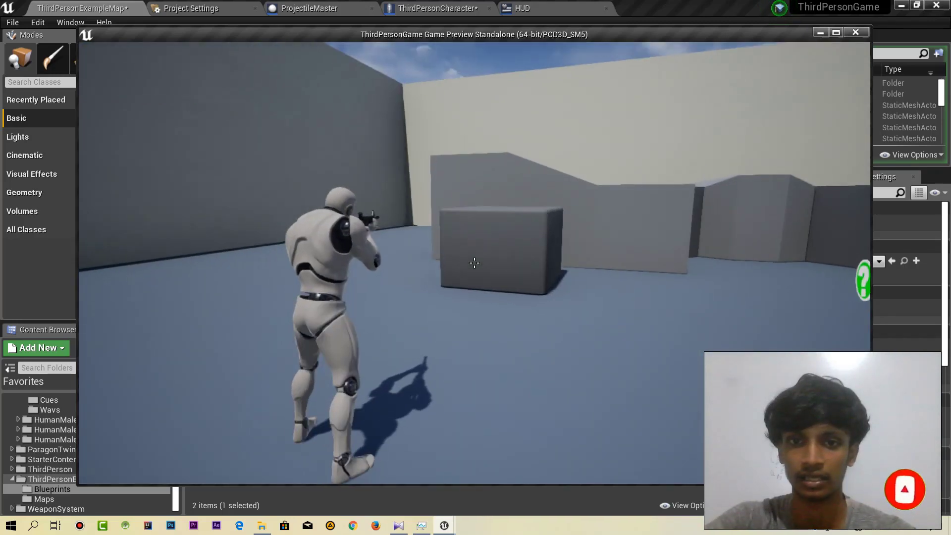
{"action": "left_click", "coordinate": [474, 263]}
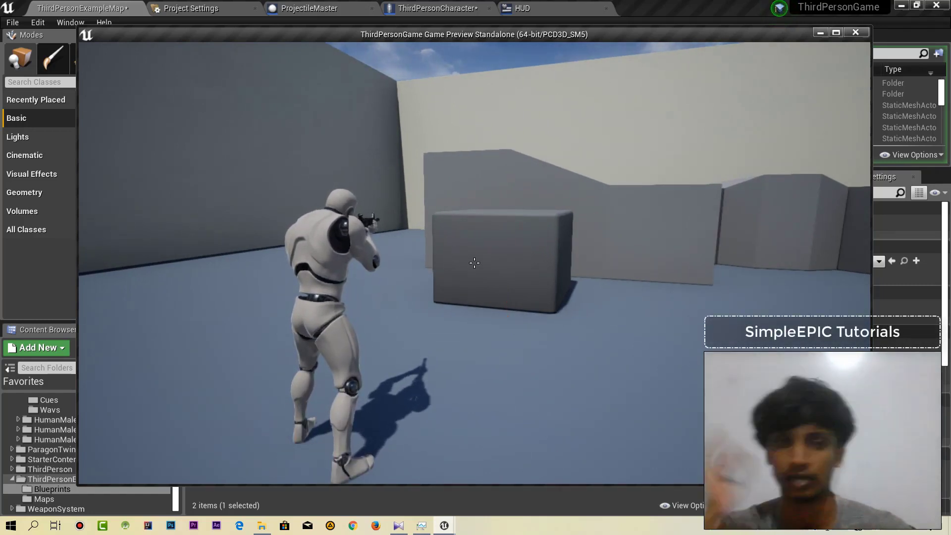
{"action": "key", "text": "Escape"}
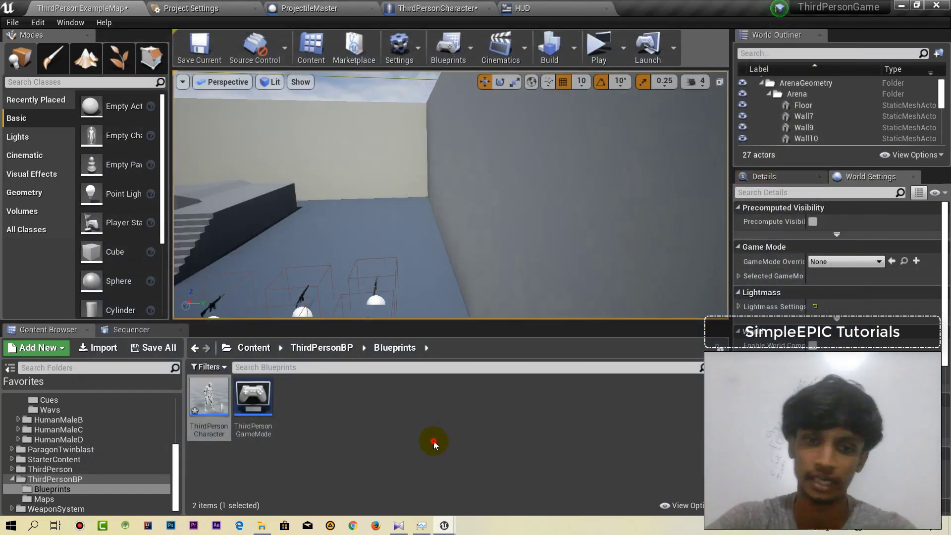
Step: Create a new folder named Enemies in the project's root Content folder
{"action": "left_click", "coordinate": [434, 444]}
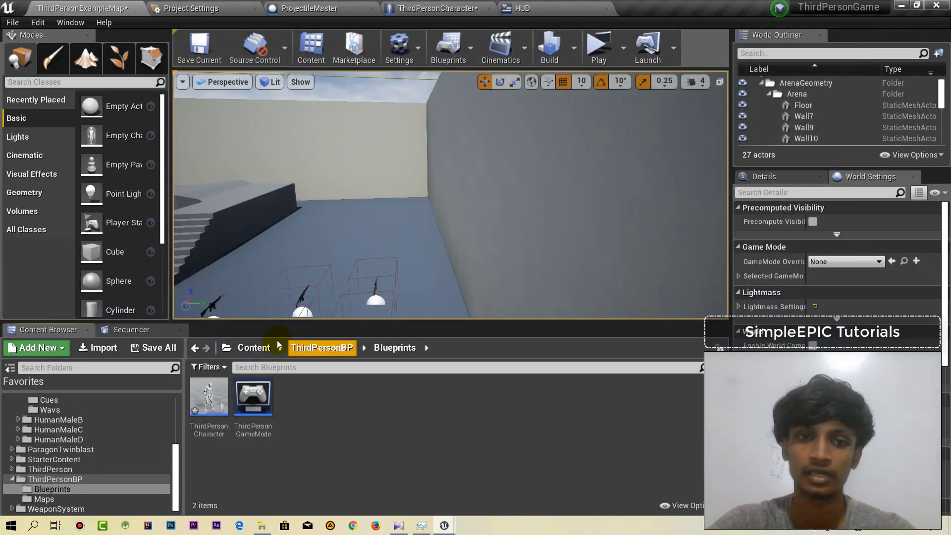
{"action": "left_click", "coordinate": [257, 347]}
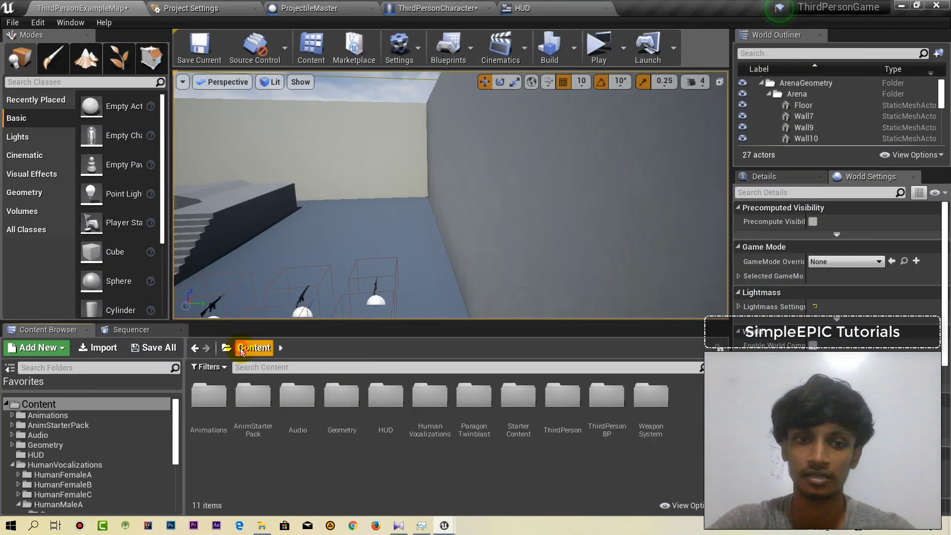
{"action": "right_click", "coordinate": [392, 477]}
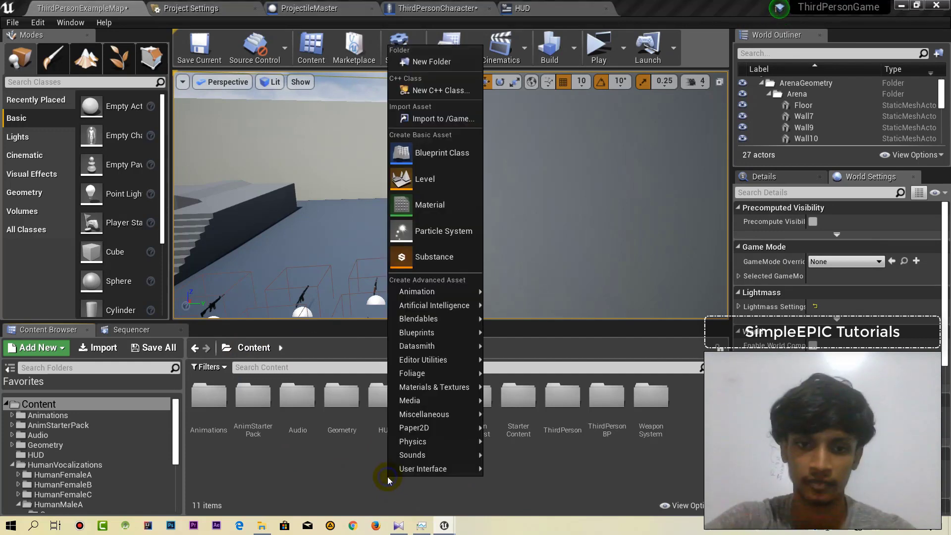
{"action": "left_click", "coordinate": [441, 62]}
{"action": "type", "text": "E"}
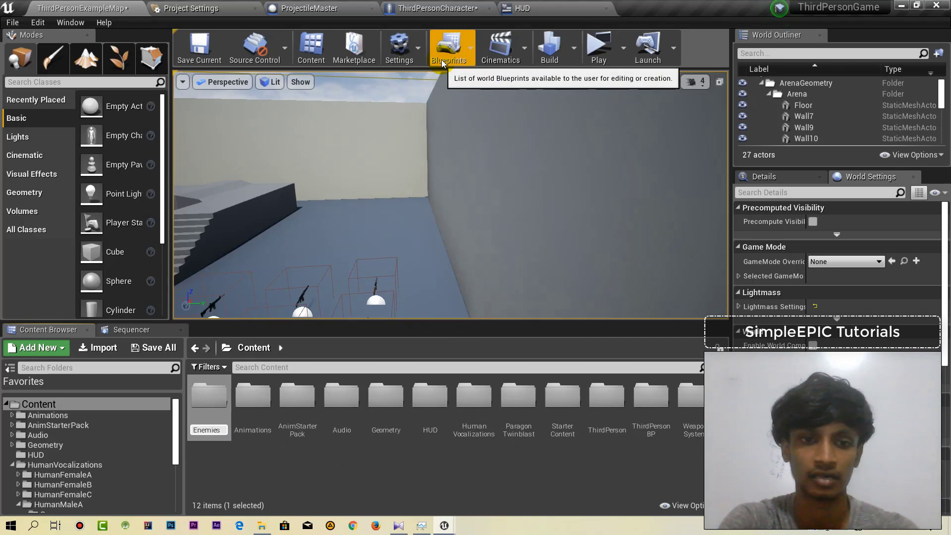
{"action": "type", "text": "nemies"}
{"action": "key", "text": "Return"}
Step: Create a Blueprint Class based on Character in the Enemies folder, name it Enemy1_BP, and open it
{"action": "right_click", "coordinate": [393, 432]}
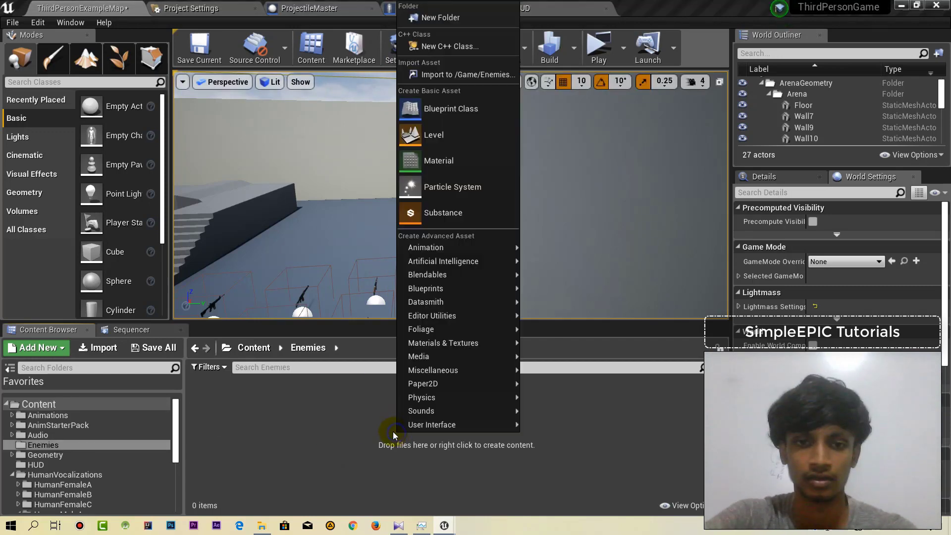
{"action": "right_click", "coordinate": [315, 466]}
{"action": "left_click", "coordinate": [376, 151]}
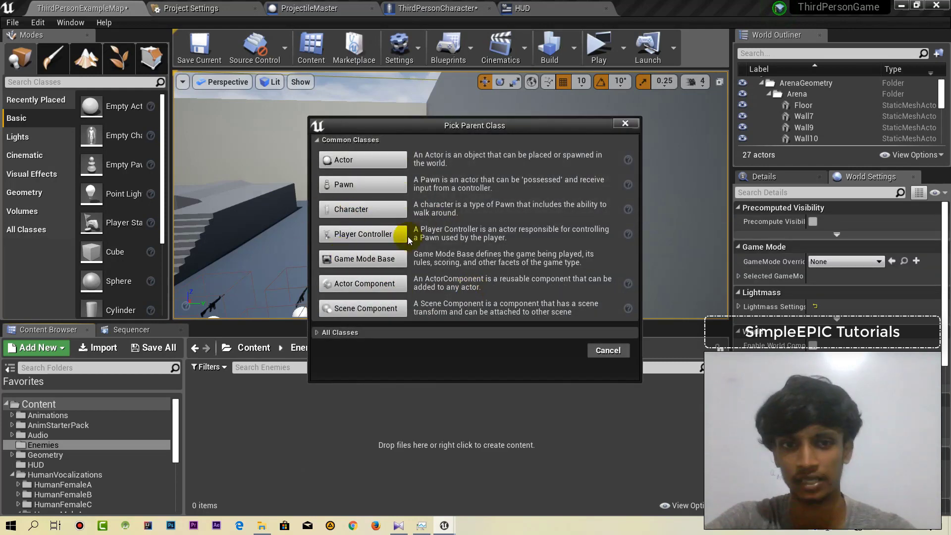
{"action": "left_click", "coordinate": [363, 211]}
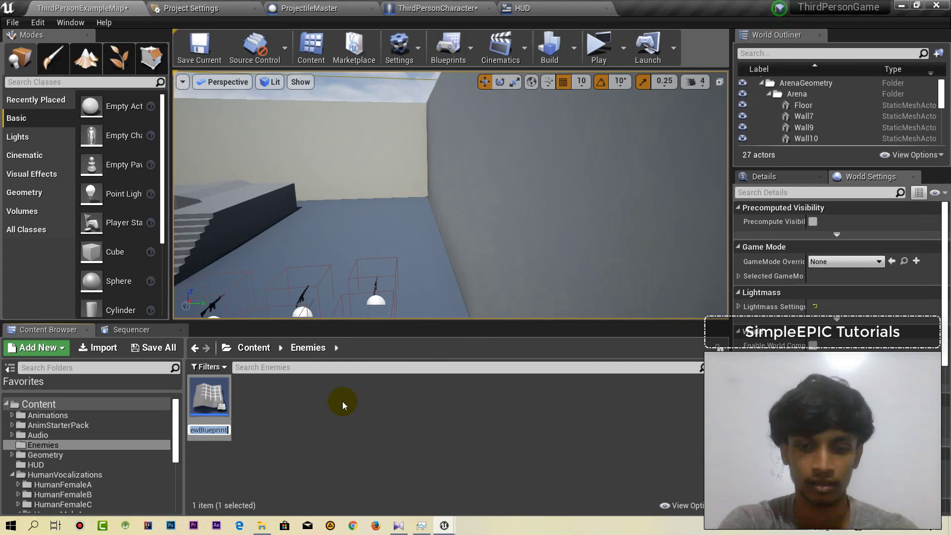
{"action": "type", "text": "E"}
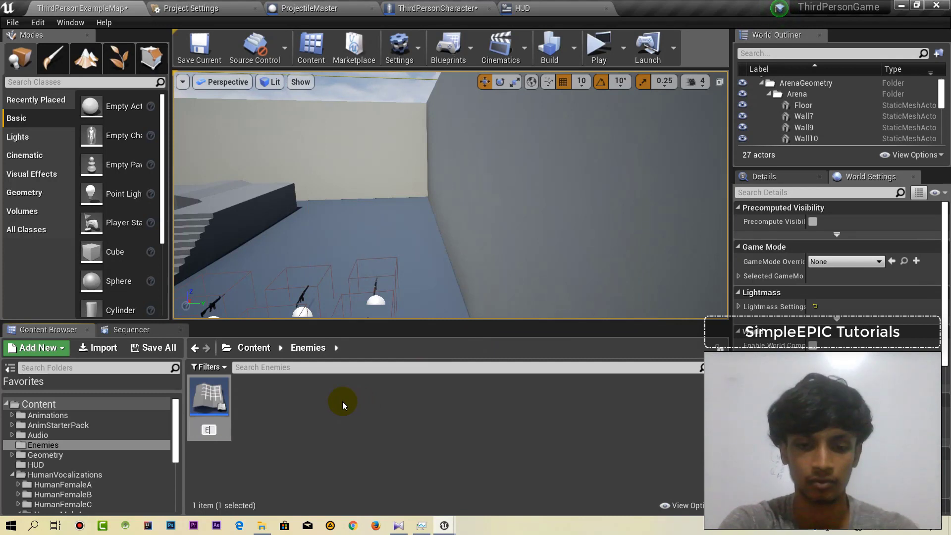
{"action": "type", "text": "nem"}
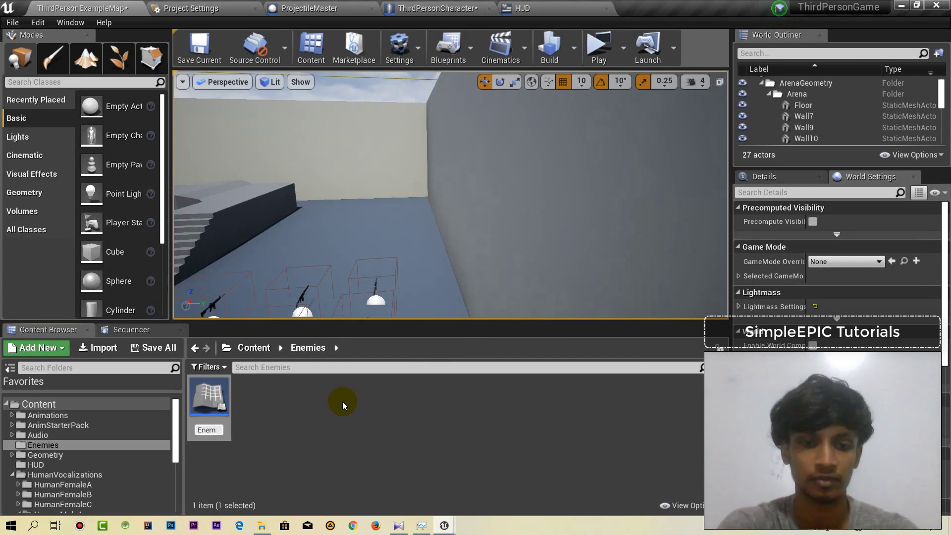
{"action": "type", "text": "y1_BP"}
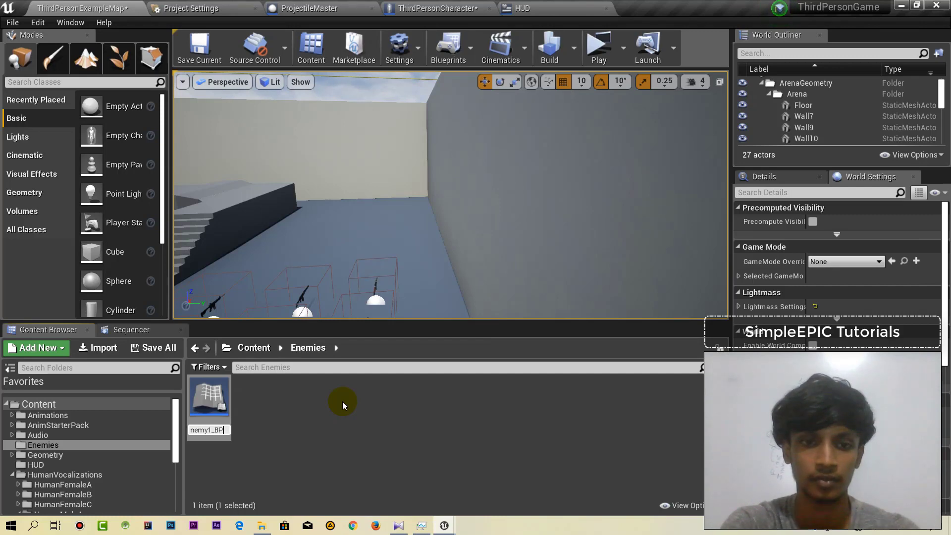
{"action": "key", "text": "Return"}
{"action": "key", "text": "Return"}
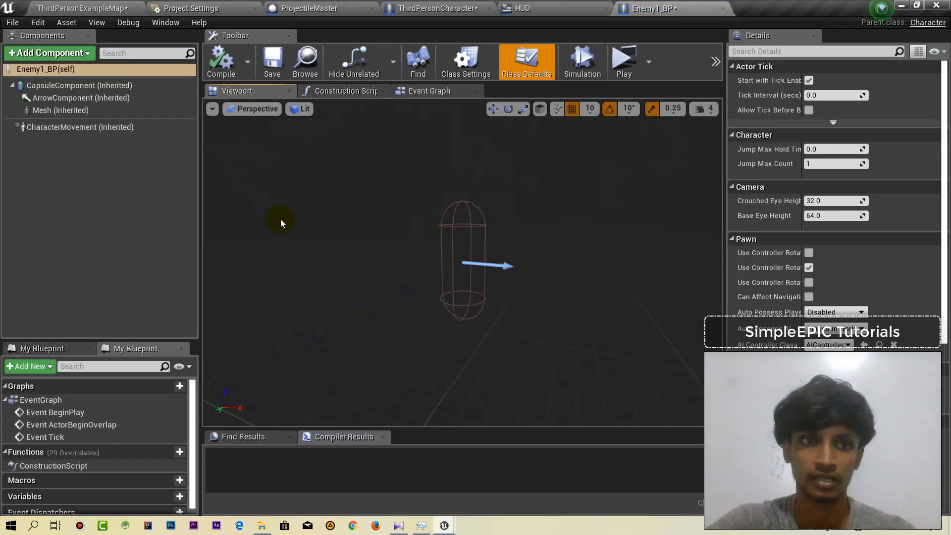
Step: Assign SK_Mannequin from AnimStarterPack/UE4_Mannequin/Mesh as the skeletal mesh of Enemy1_BP's Mesh component
{"action": "left_click", "coordinate": [64, 110]}
{"action": "scroll", "coordinate": [807, 266], "scroll_direction": "down", "scroll_amount": 4}
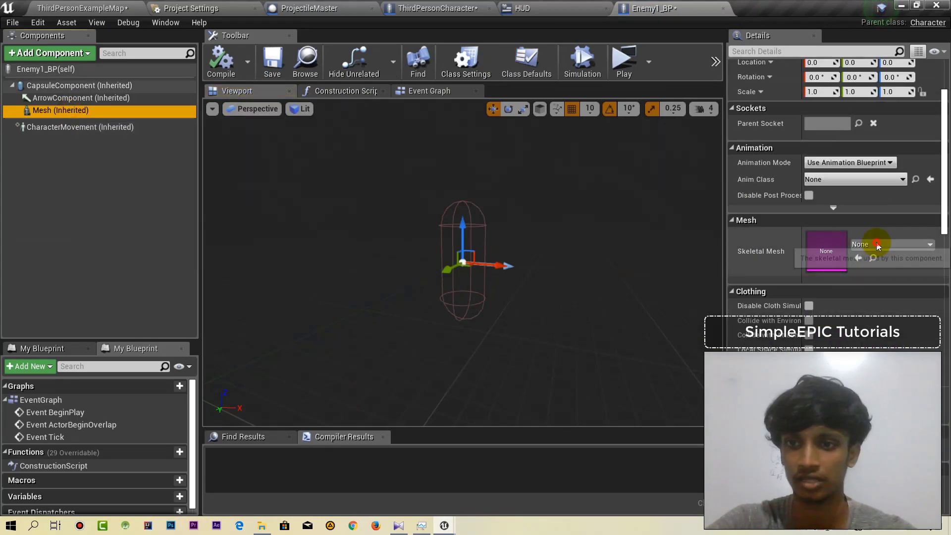
{"action": "left_click", "coordinate": [890, 244]}
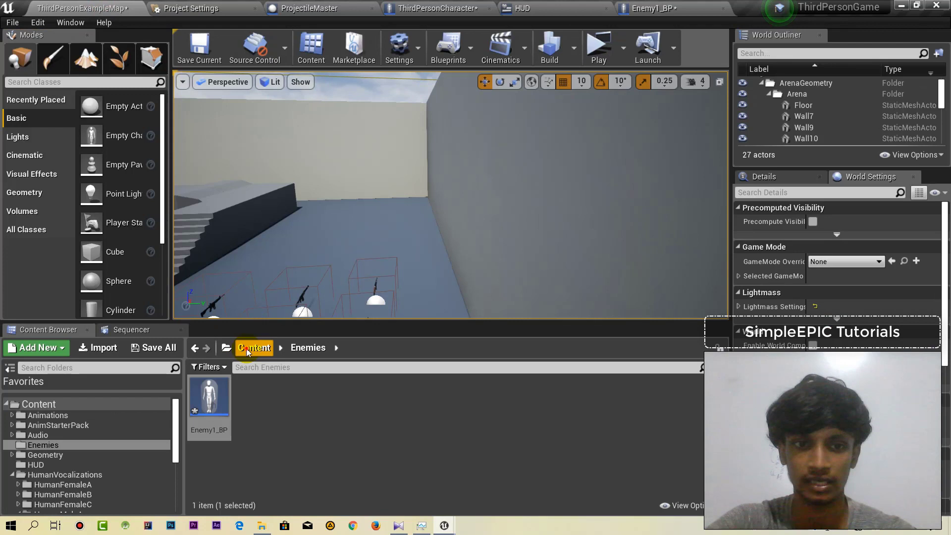
{"action": "left_click", "coordinate": [247, 349]}
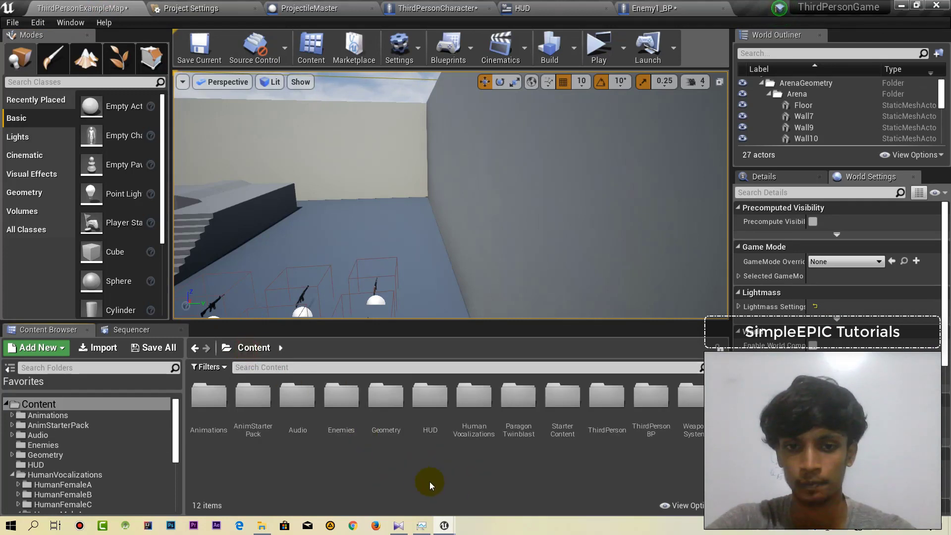
{"action": "left_click", "coordinate": [400, 464]}
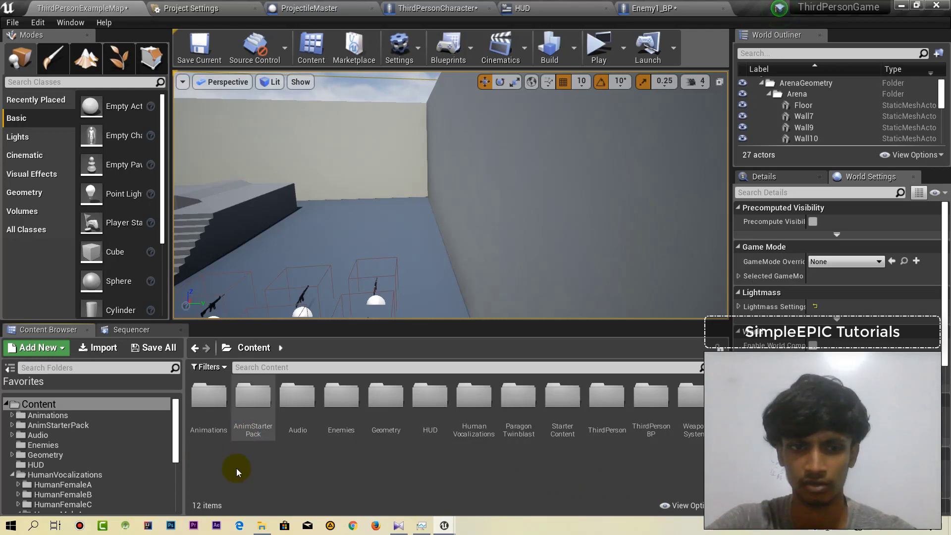
{"action": "double_click", "coordinate": [250, 418]}
{"action": "left_click", "coordinate": [243, 458]}
{"action": "double_click", "coordinate": [258, 398]}
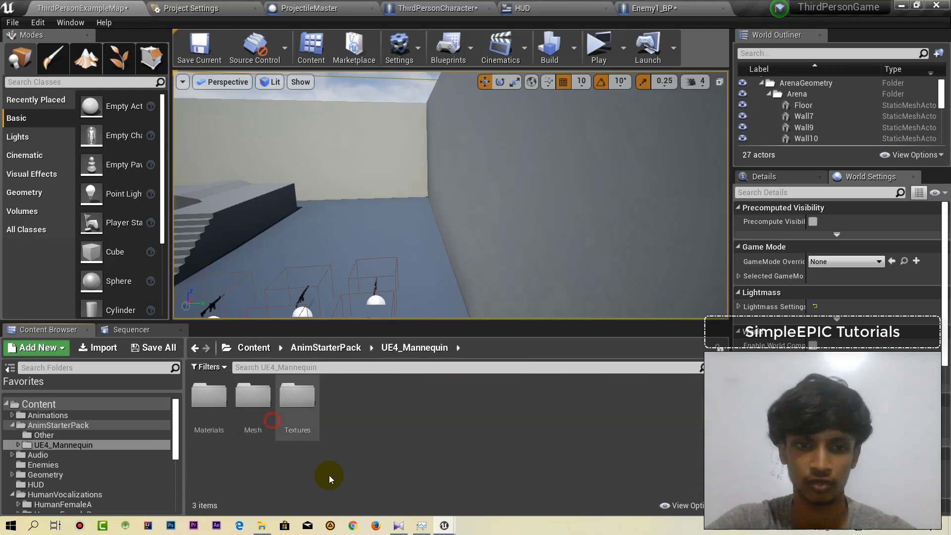
{"action": "left_click", "coordinate": [249, 405]}
{"action": "double_click", "coordinate": [248, 404]}
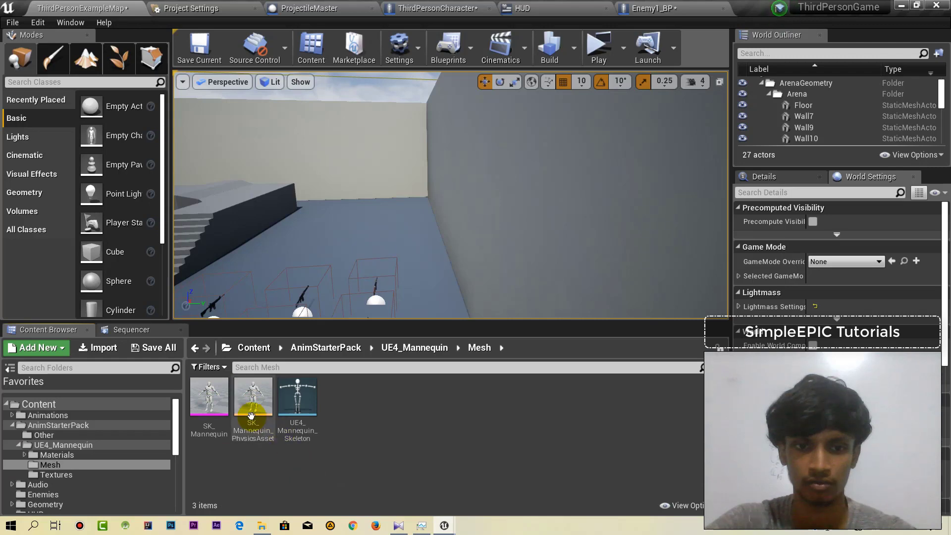
{"action": "left_click", "coordinate": [214, 432]}
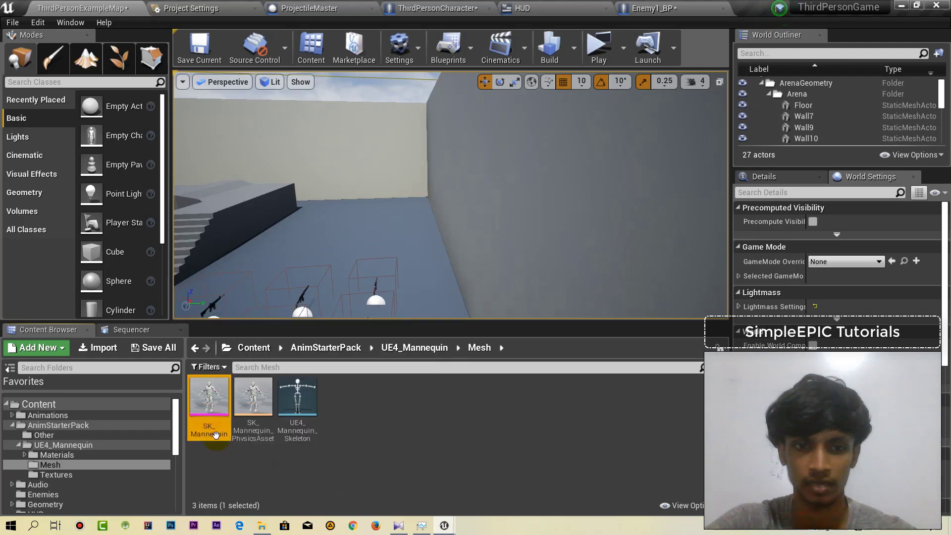
{"action": "left_click", "coordinate": [693, 8]}
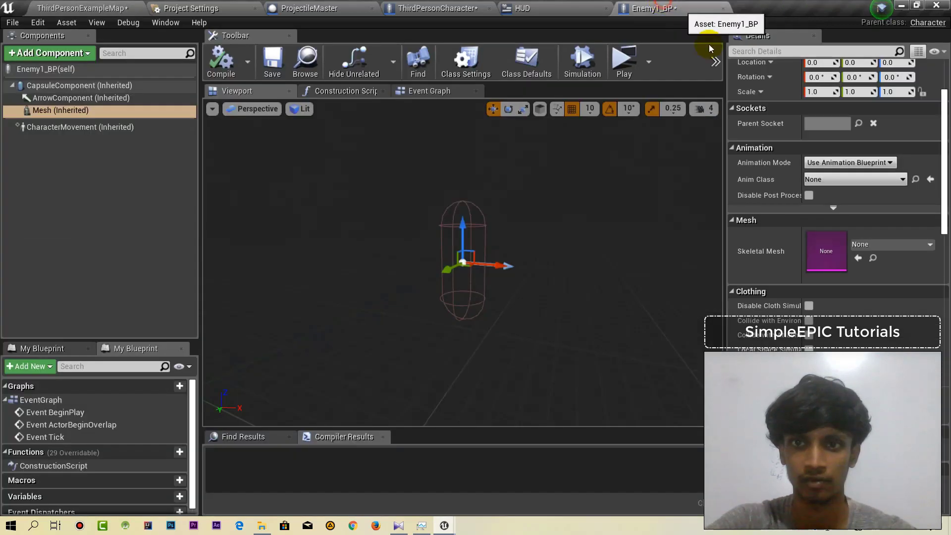
{"action": "left_click", "coordinate": [858, 258]}
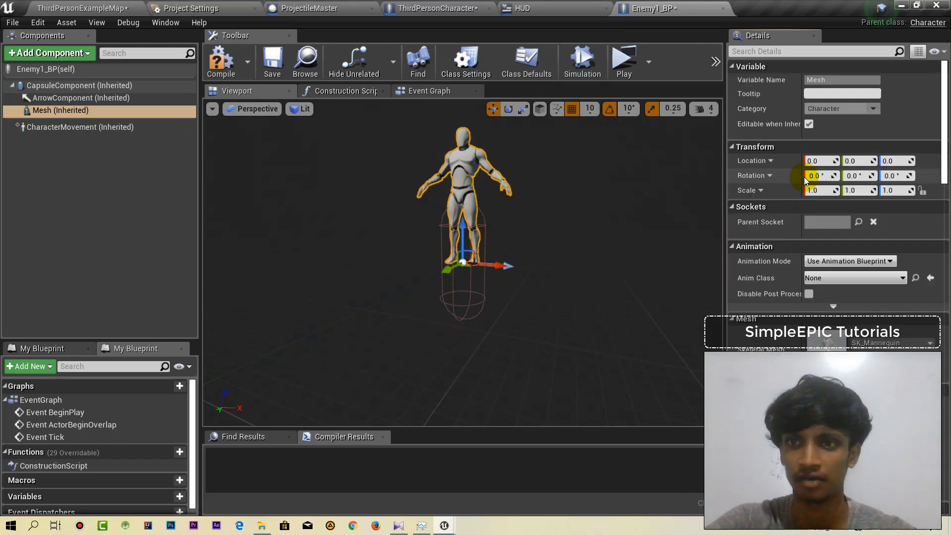
Step: Lower the mannequin mesh within the capsule to a Z location of -80
{"action": "left_click_drag", "start_coordinate": [463, 229], "coordinate": [466, 337]}
{"action": "scroll", "coordinate": [462, 268], "scroll_direction": "up", "scroll_amount": 4}
{"action": "scroll", "coordinate": [460, 277], "scroll_direction": "down", "scroll_amount": 2}
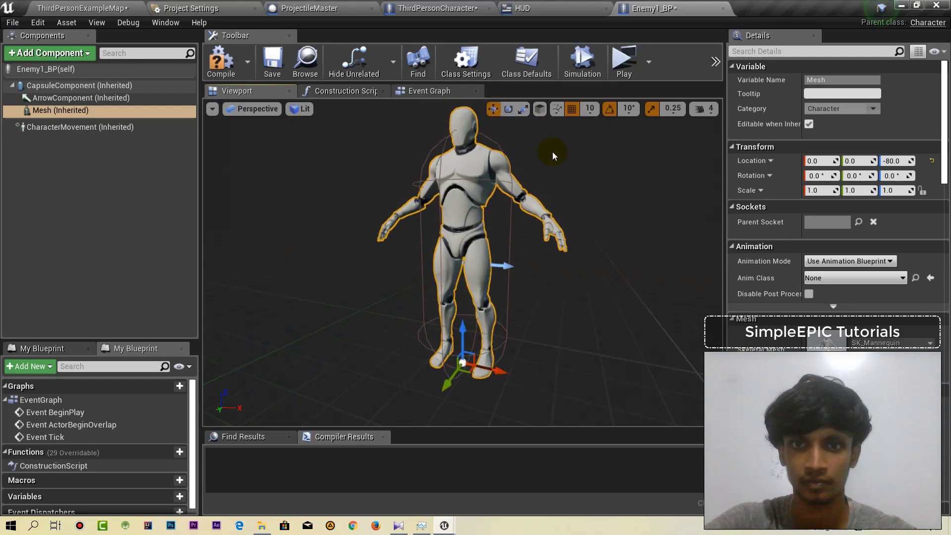
Step: Set the position grid snap to 1 and lower the mesh to Z -86, aligning its feet with the capsule's base
{"action": "left_click", "coordinate": [589, 109]}
{"action": "left_click", "coordinate": [594, 147]}
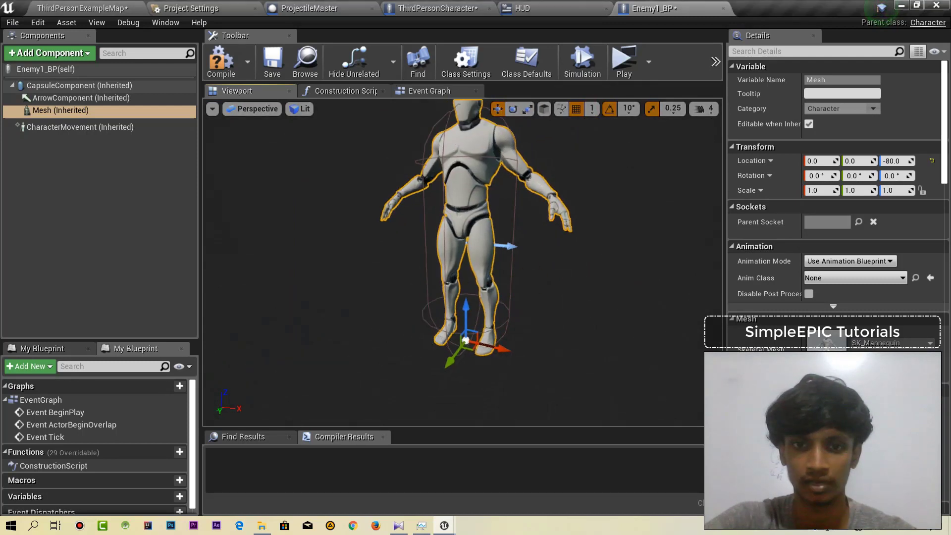
{"action": "scroll", "coordinate": [493, 214], "scroll_direction": "up", "scroll_amount": 5}
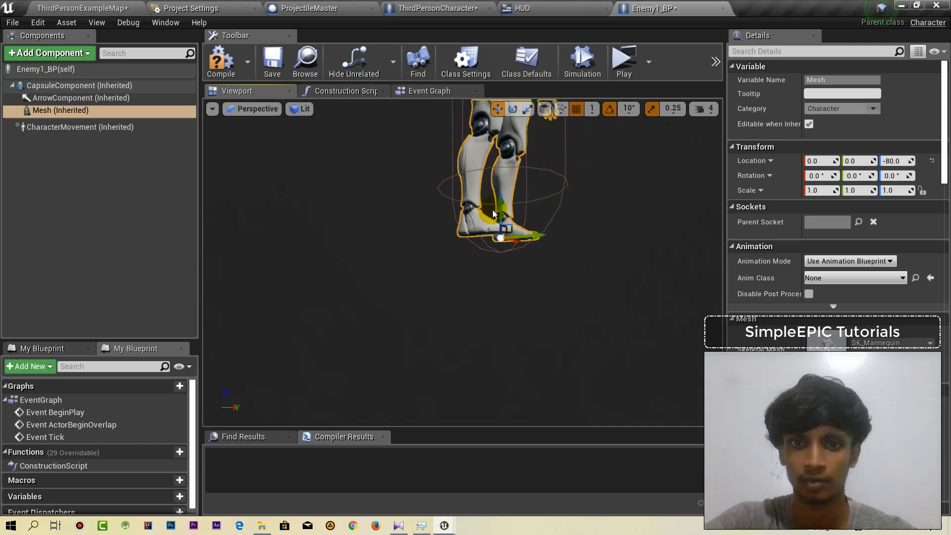
{"action": "left_click_drag", "start_coordinate": [501, 201], "coordinate": [501, 217]}
{"action": "right_click_drag", "start_coordinate": [501, 218], "coordinate": [501, 264]}
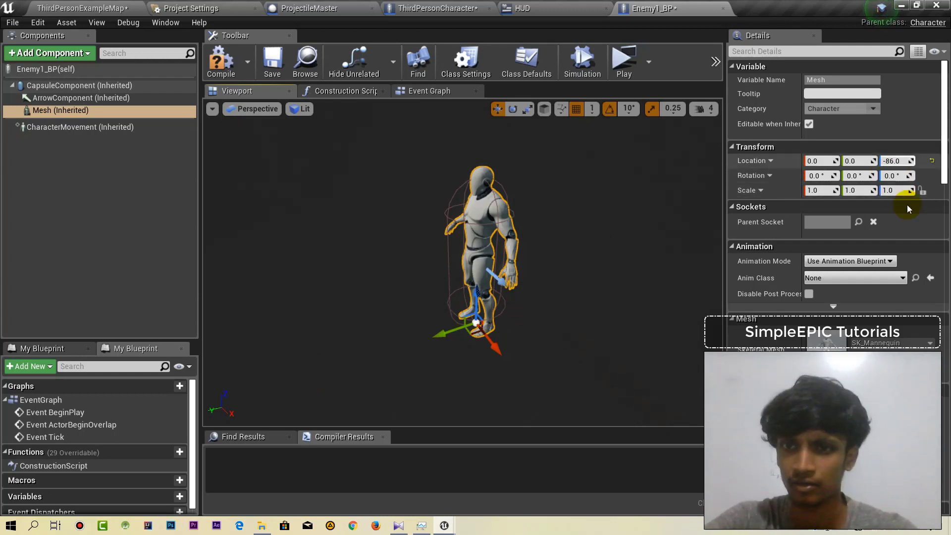
Step: Set the mesh's yaw rotation to -90° so it faces along the arrow, and compile the blueprint
{"action": "left_click", "coordinate": [902, 175]}
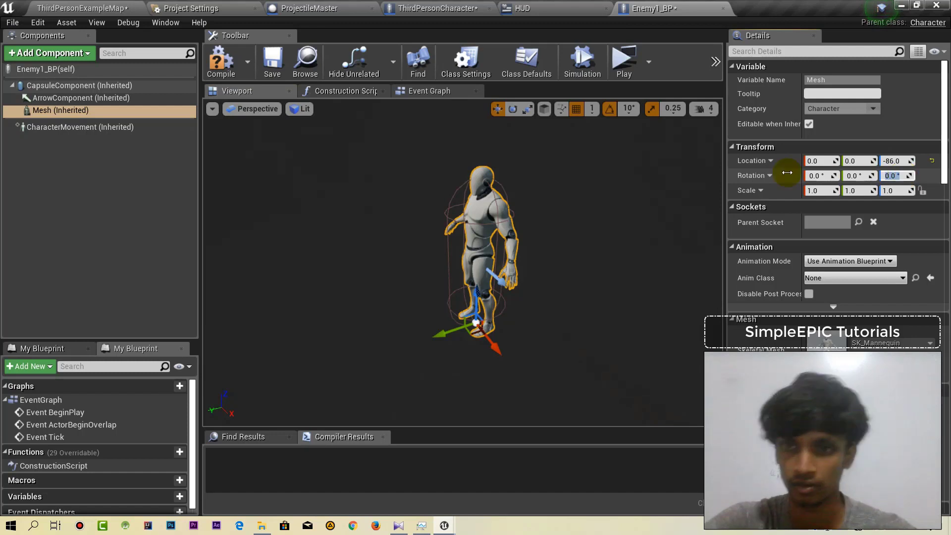
{"action": "key", "text": "Return"}
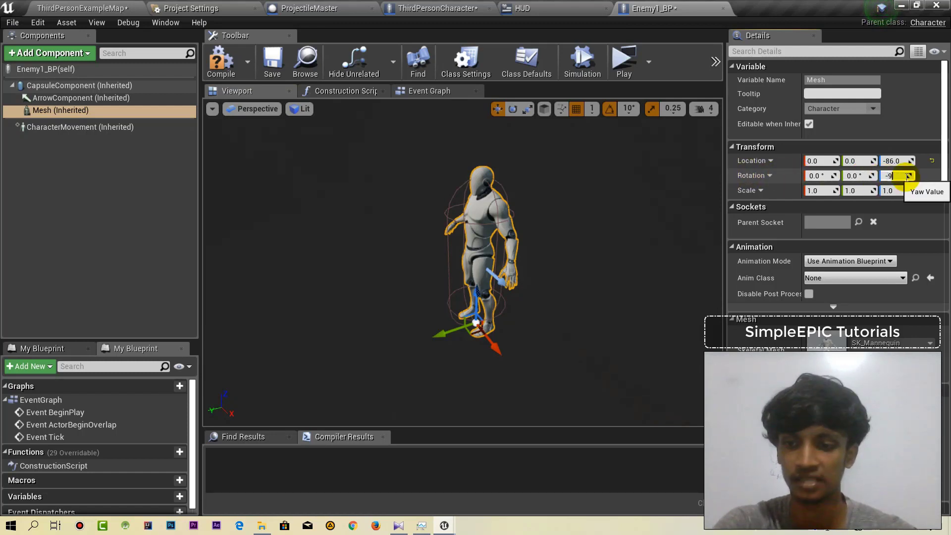
{"action": "key", "text": "Return"}
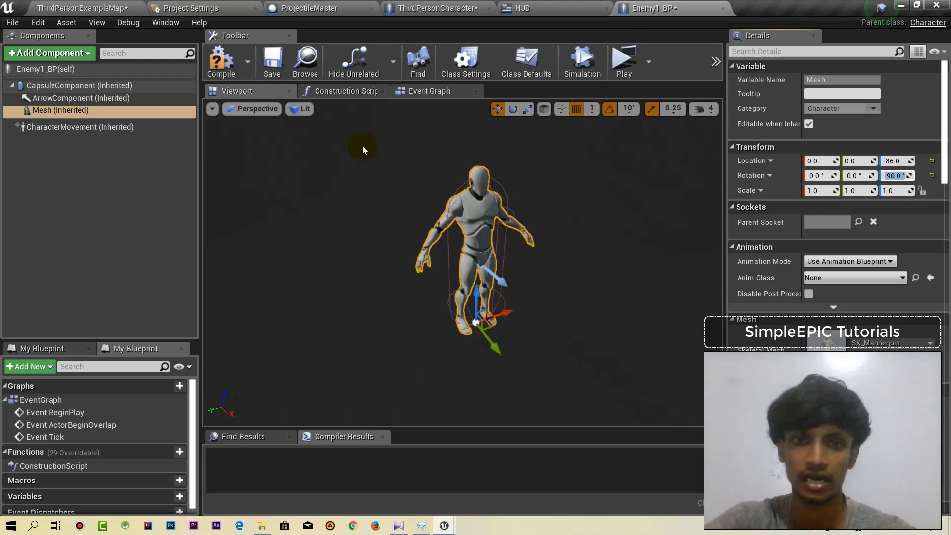
{"action": "left_click", "coordinate": [233, 80]}
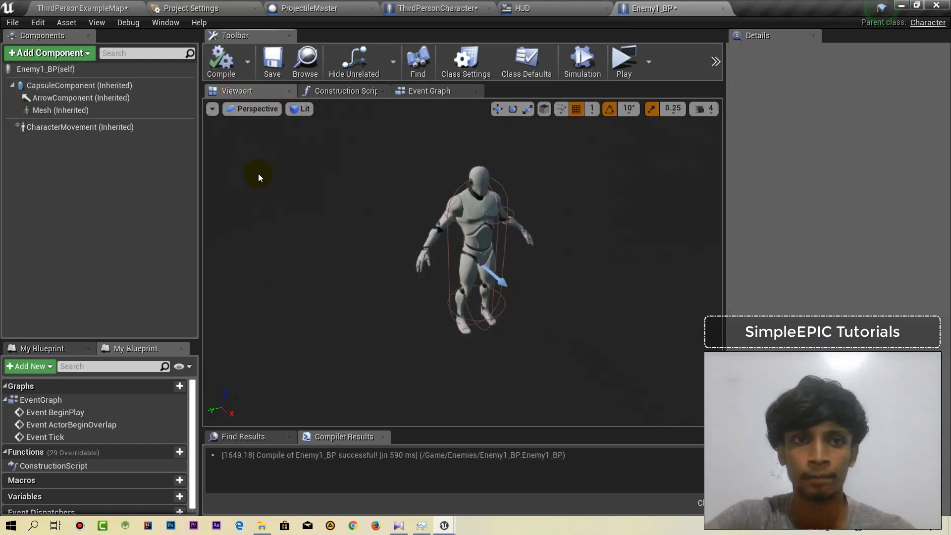
Step: Place an instance of Enemy1_BP from the Enemies folder on the ThirdPersonExampleMap arena floor, beyond the stairs near the back wall
{"action": "left_click", "coordinate": [105, 5]}
{"action": "right_click_drag", "start_coordinate": [403, 151], "coordinate": [354, 147]}
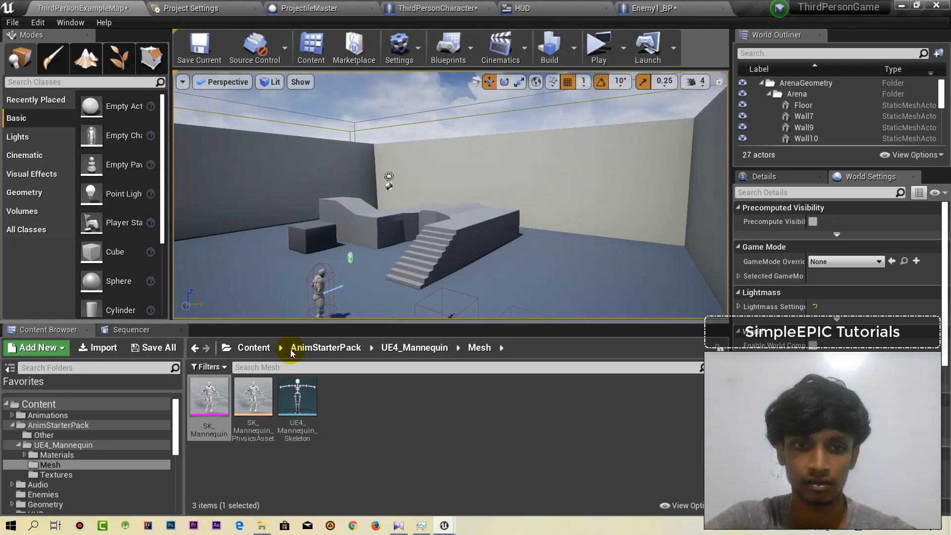
{"action": "left_click", "coordinate": [259, 350]}
{"action": "double_click", "coordinate": [346, 411]}
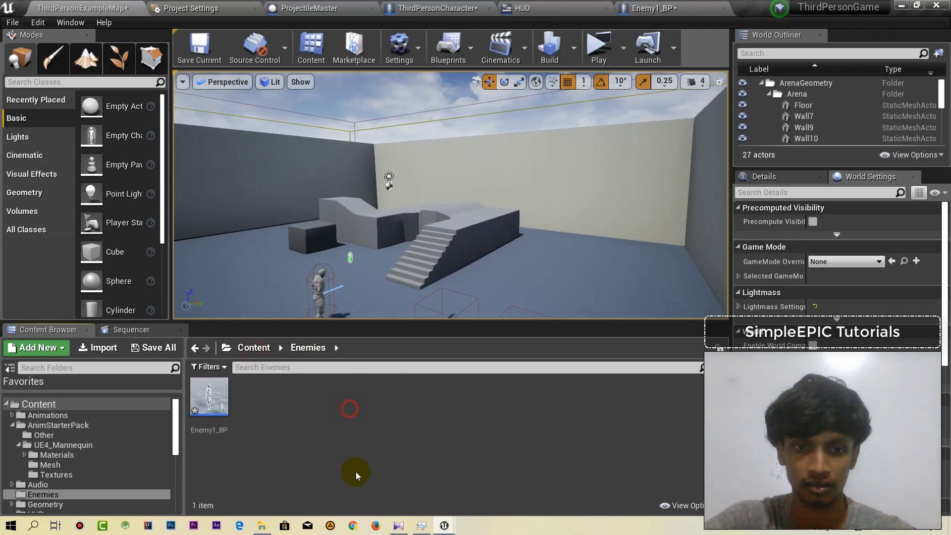
{"action": "left_click_drag", "start_coordinate": [208, 401], "coordinate": [587, 257]}
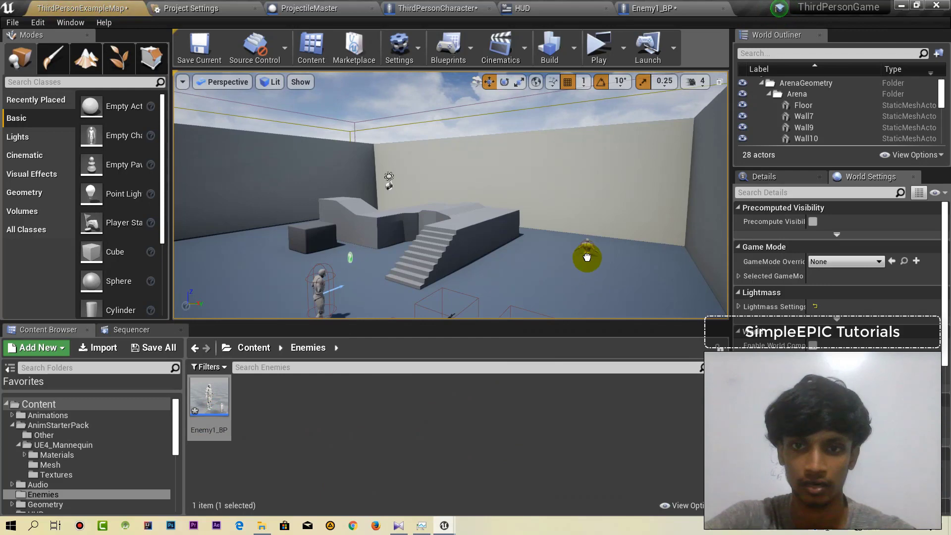
{"action": "key", "text": "f"}
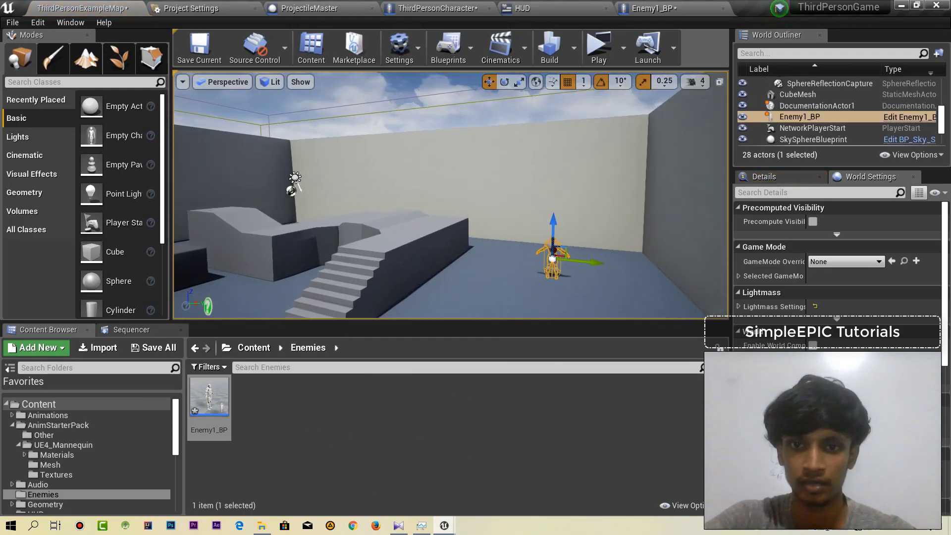
{"action": "right_click_drag", "start_coordinate": [470, 245], "coordinate": [603, 276]}
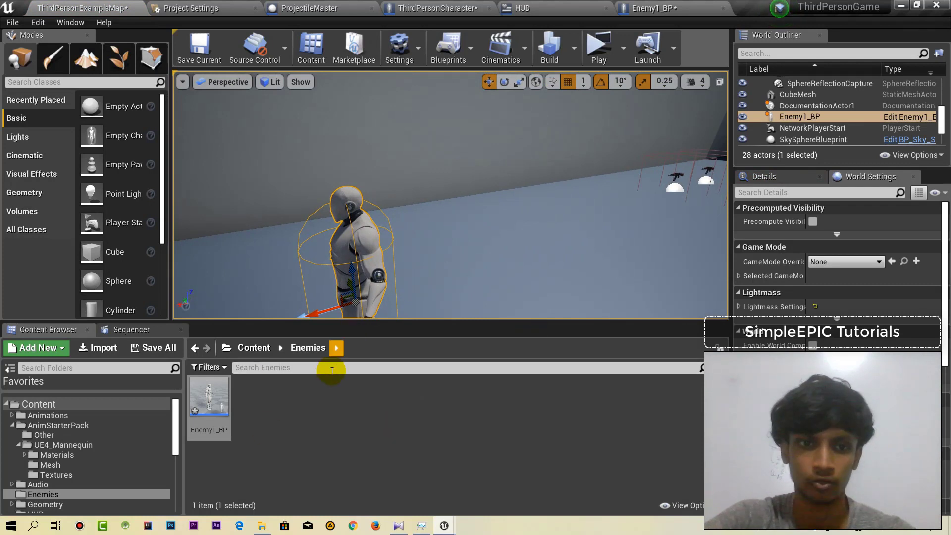
Step: Create a material named Enemy1_Mat in the Enemies folder and open it for editing
{"action": "left_click", "coordinate": [330, 434]}
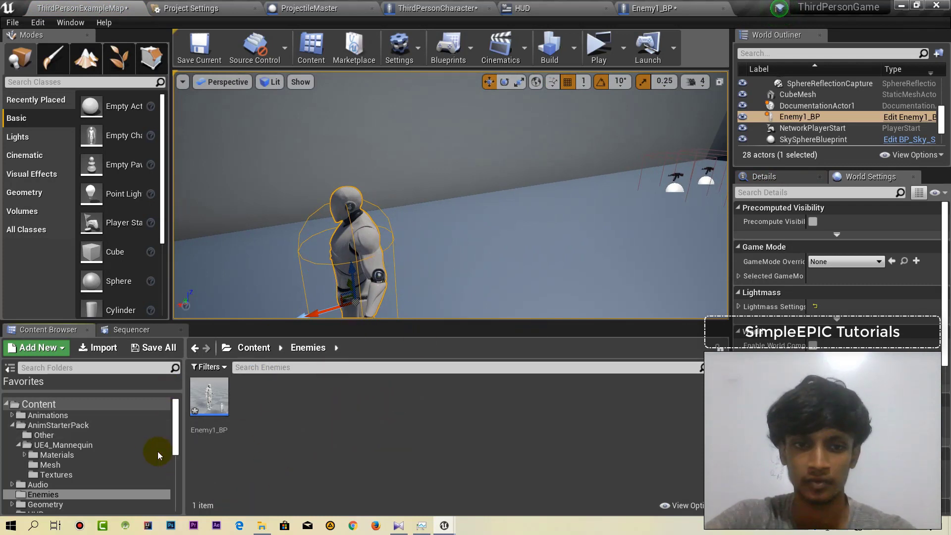
{"action": "left_click", "coordinate": [300, 437]}
{"action": "right_click", "coordinate": [300, 437]}
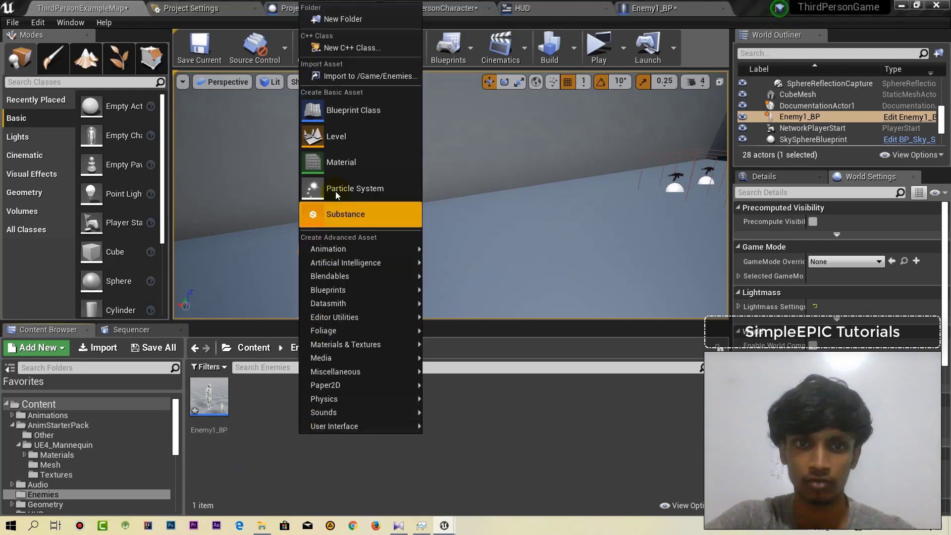
{"action": "left_click", "coordinate": [365, 164]}
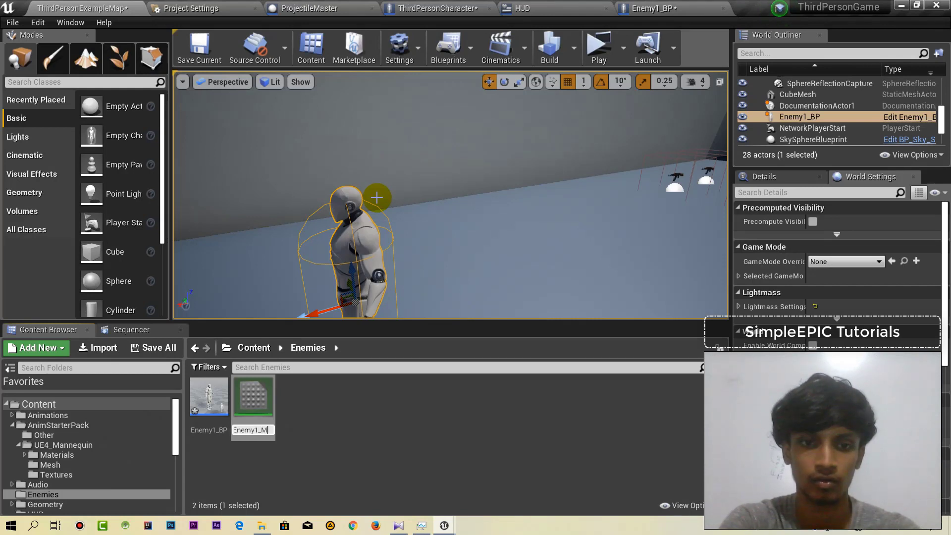
{"action": "key", "text": "Return"}
{"action": "key", "text": "Return"}
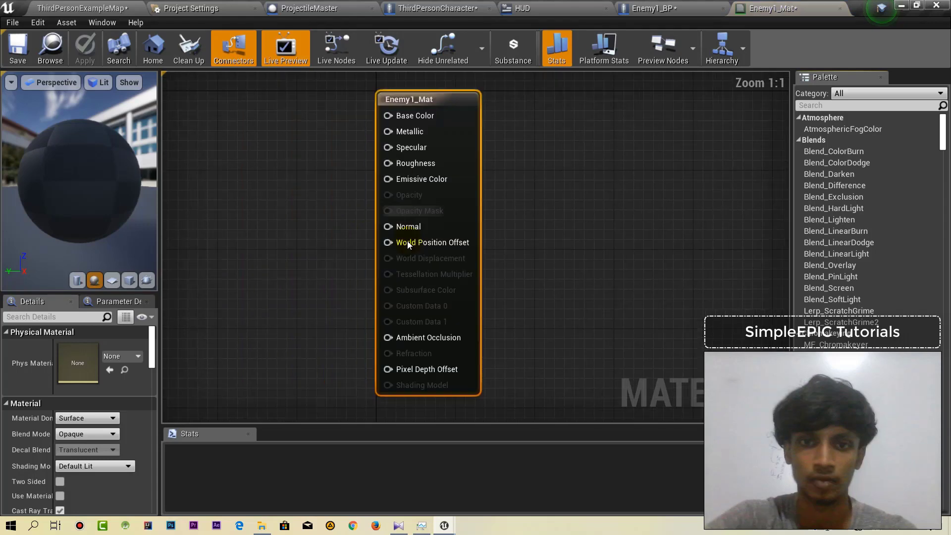
Step: Add a Constant3Vector node to the material graph and place it to the left of the Enemy1_Mat result node
{"action": "right_click_drag", "start_coordinate": [408, 243], "coordinate": [622, 272]}
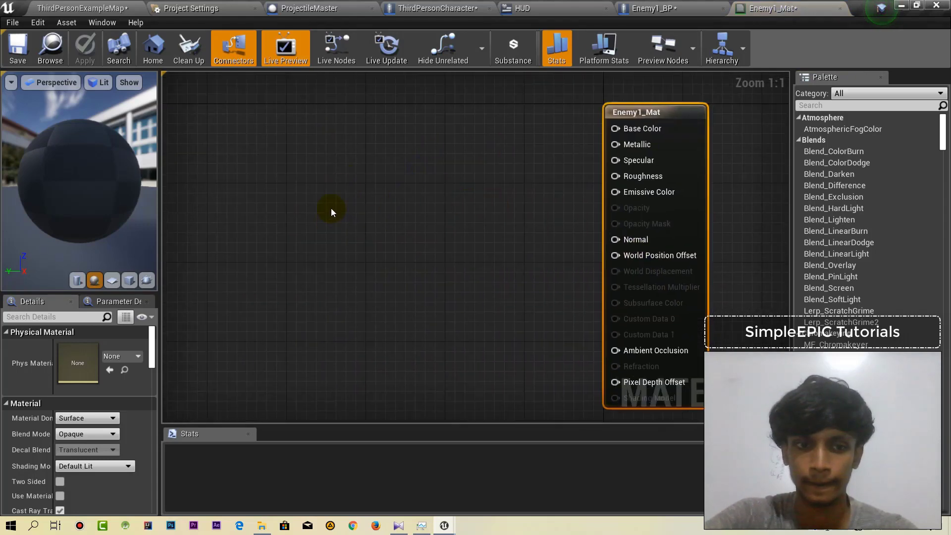
{"action": "right_click_drag", "start_coordinate": [482, 143], "coordinate": [435, 159]}
{"action": "right_click", "coordinate": [353, 187]}
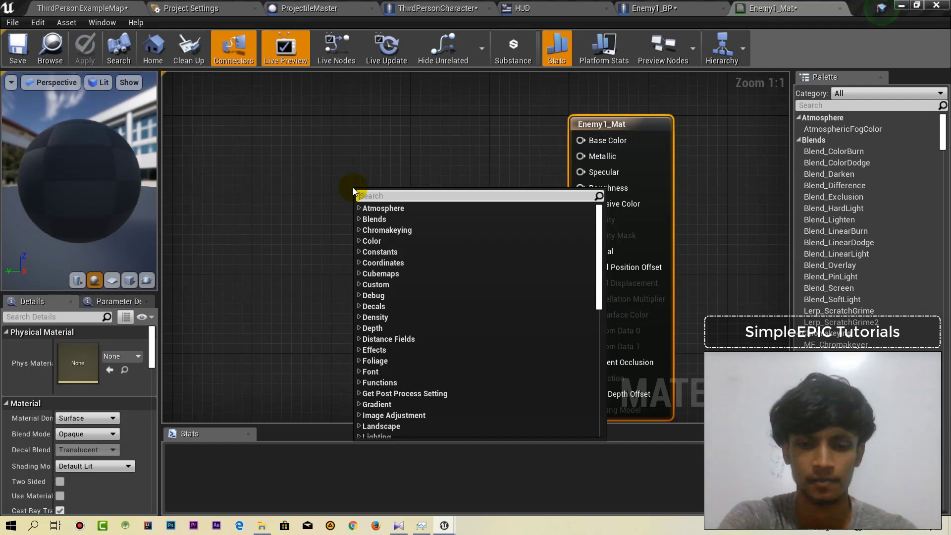
{"action": "type", "text": "colo"}
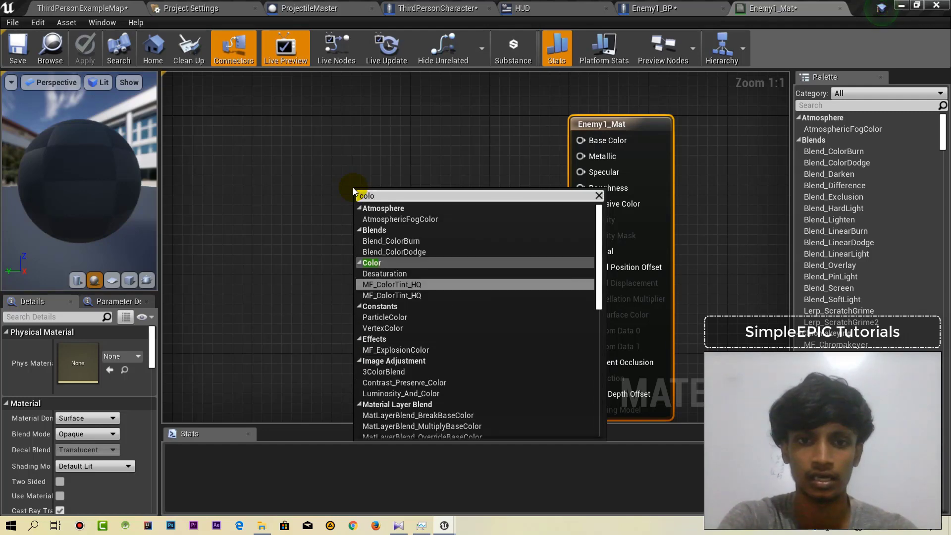
{"action": "key", "text": "BackSpace"}
{"action": "key", "text": "BackSpace"}
{"action": "key", "text": "BackSpace"}
{"action": "key", "text": "BackSpace"}
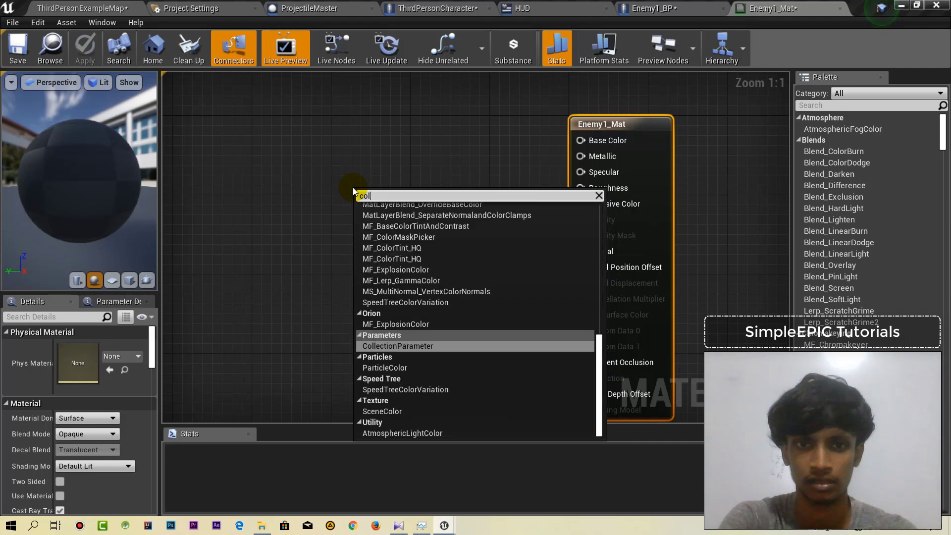
{"action": "type", "text": "3ve"}
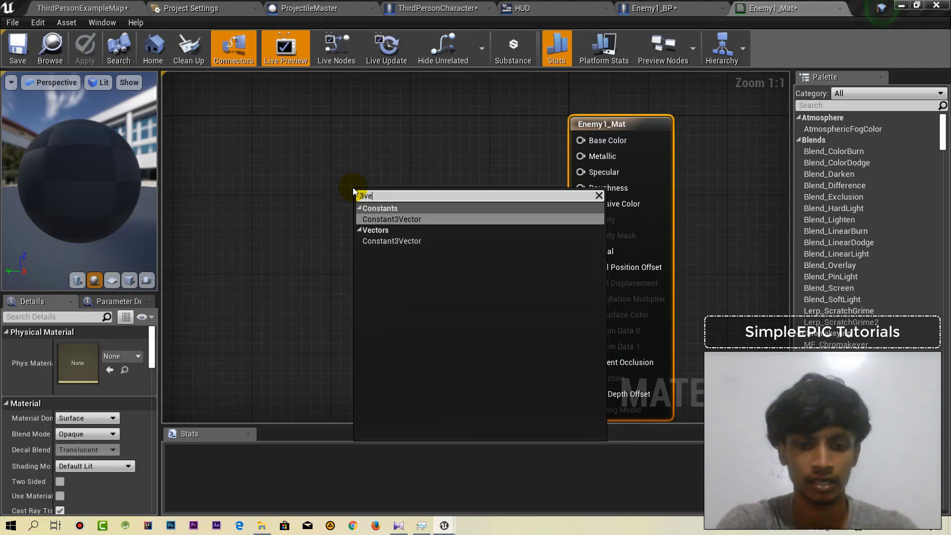
{"action": "left_click", "coordinate": [414, 219]}
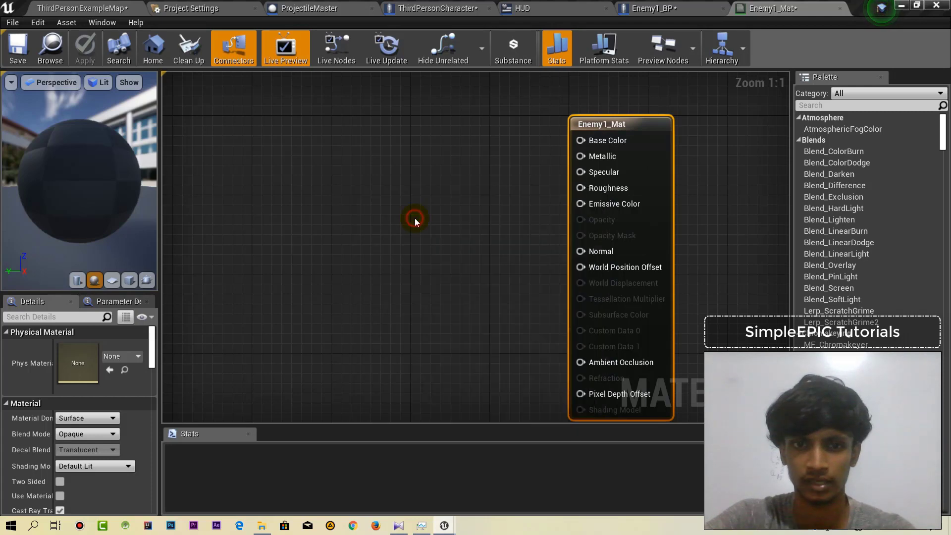
{"action": "left_click_drag", "start_coordinate": [378, 239], "coordinate": [338, 190]}
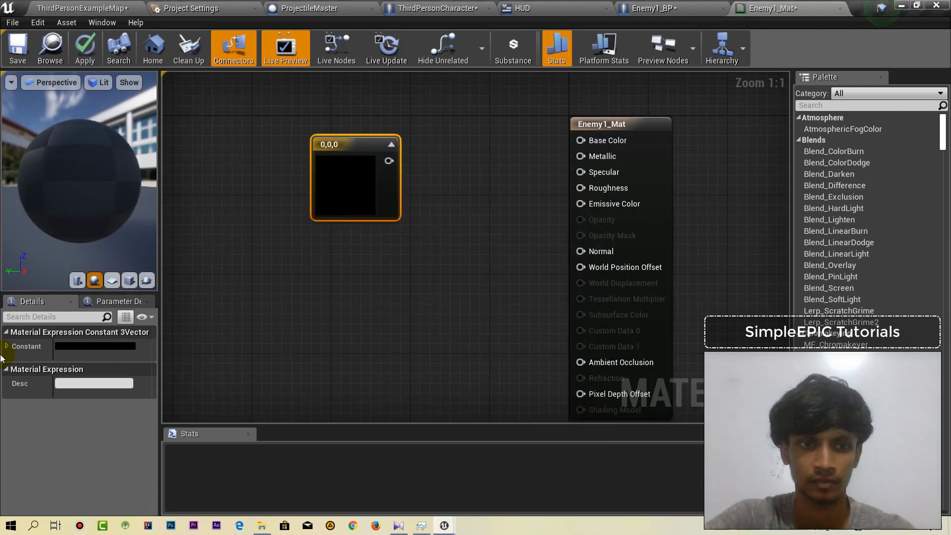
Step: Set the R component of the Constant3Vector to 1.0 to make the colour red
{"action": "left_click", "coordinate": [7, 346]}
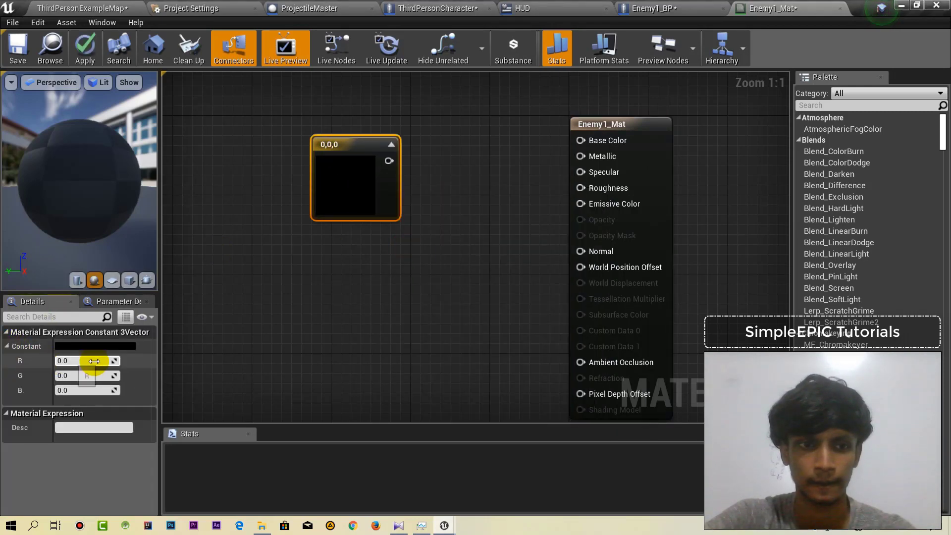
{"action": "right_click_drag", "start_coordinate": [387, 162], "coordinate": [381, 211]}
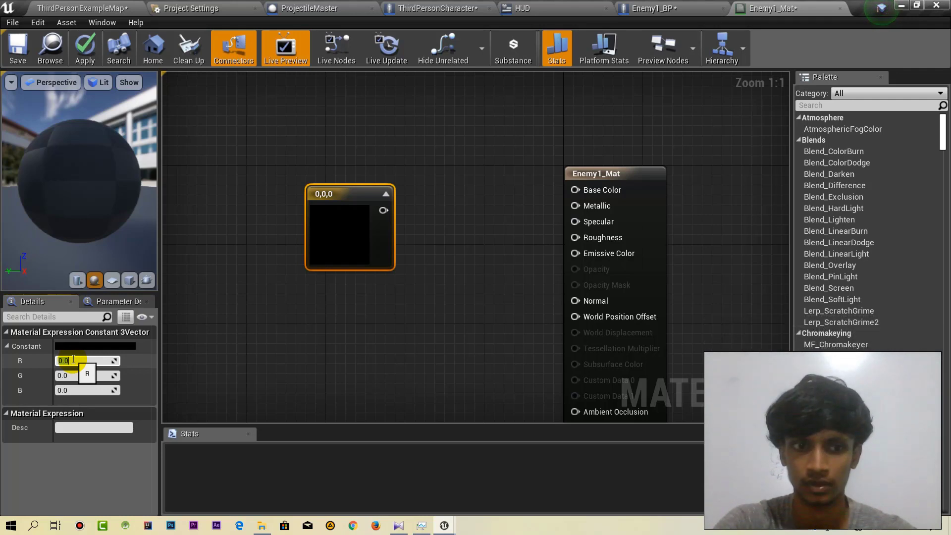
{"action": "key", "text": "Return"}
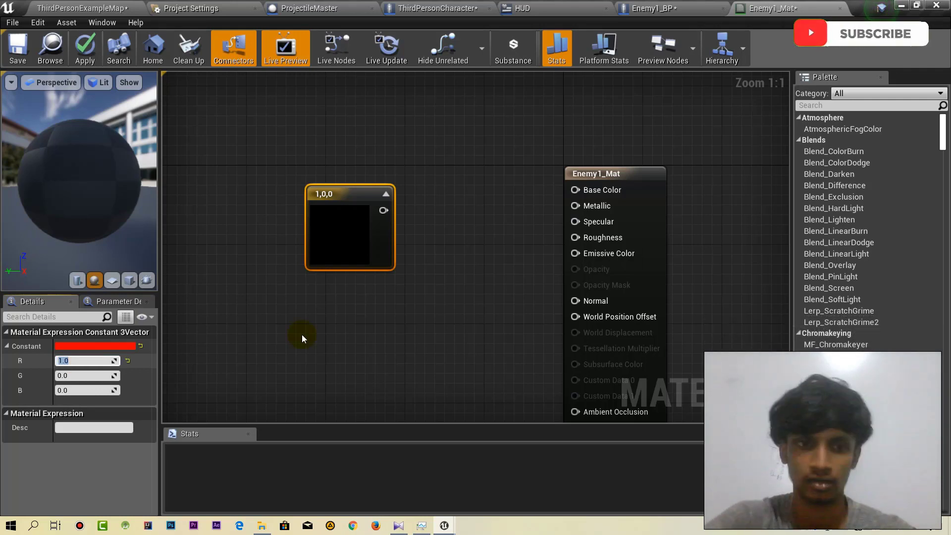
Step: Connect the red constant to Enemy1_Mat's Base Color, then apply and save the material
{"action": "left_click_drag", "start_coordinate": [383, 210], "coordinate": [671, 210]}
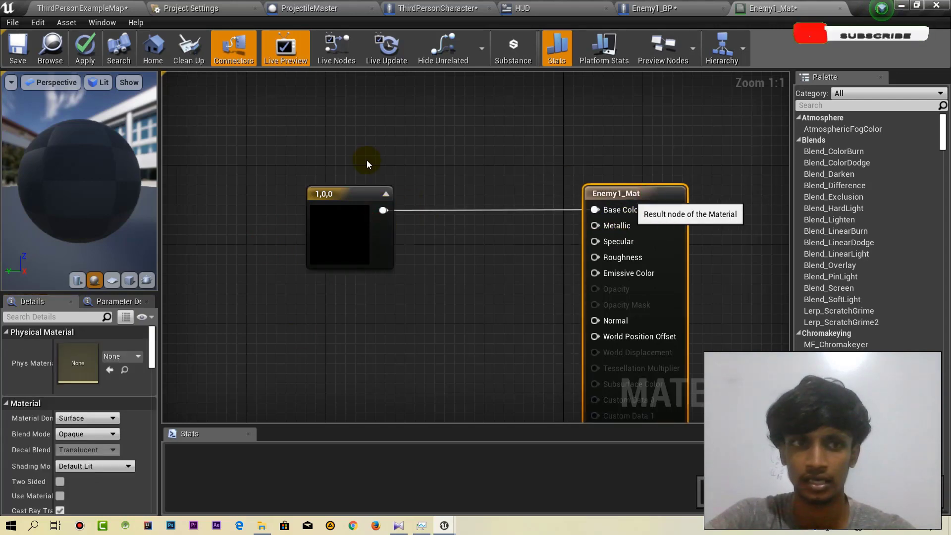
{"action": "left_click", "coordinate": [84, 47]}
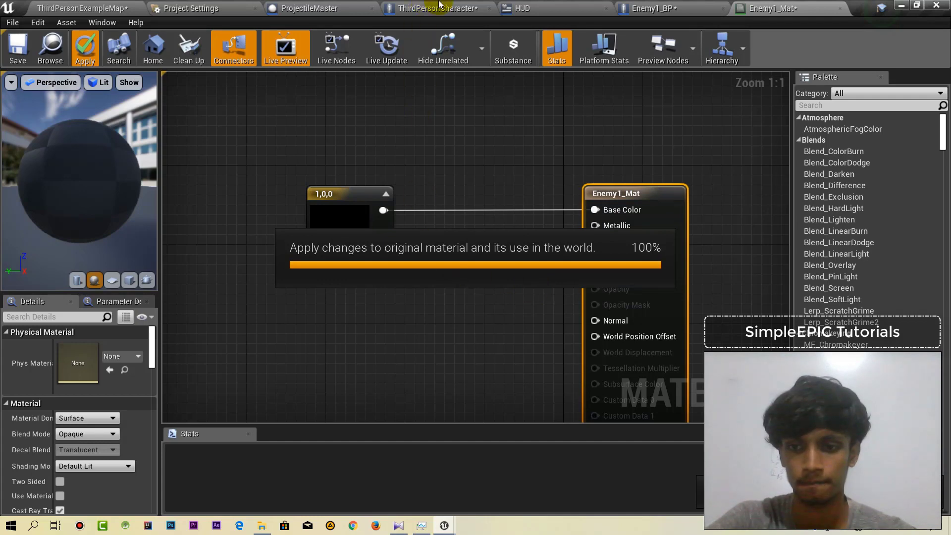
{"action": "mouse_move", "coordinate": [439, 4]}
{"action": "left_click", "coordinate": [530, 12]}
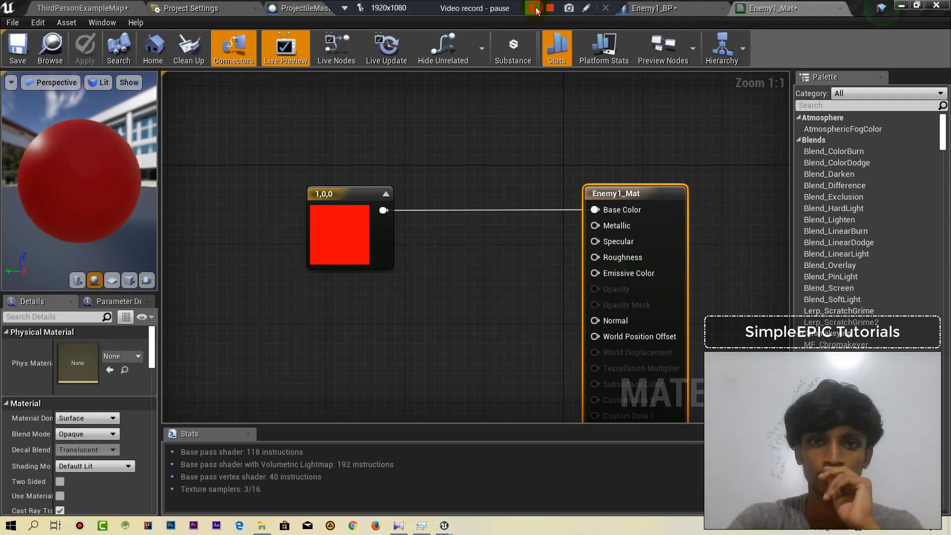
{"action": "left_click", "coordinate": [534, 9]}
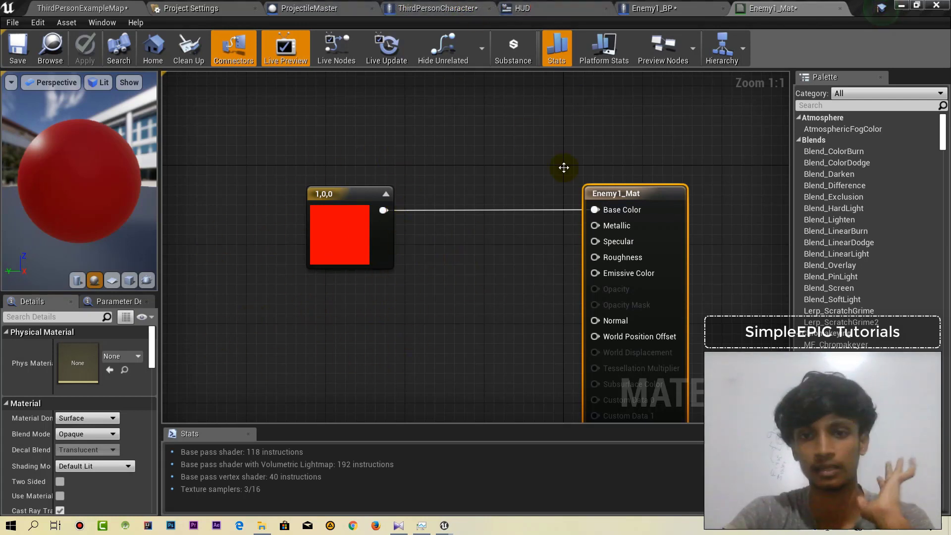
{"action": "left_click_drag", "start_coordinate": [79, 181], "coordinate": [101, 189]}
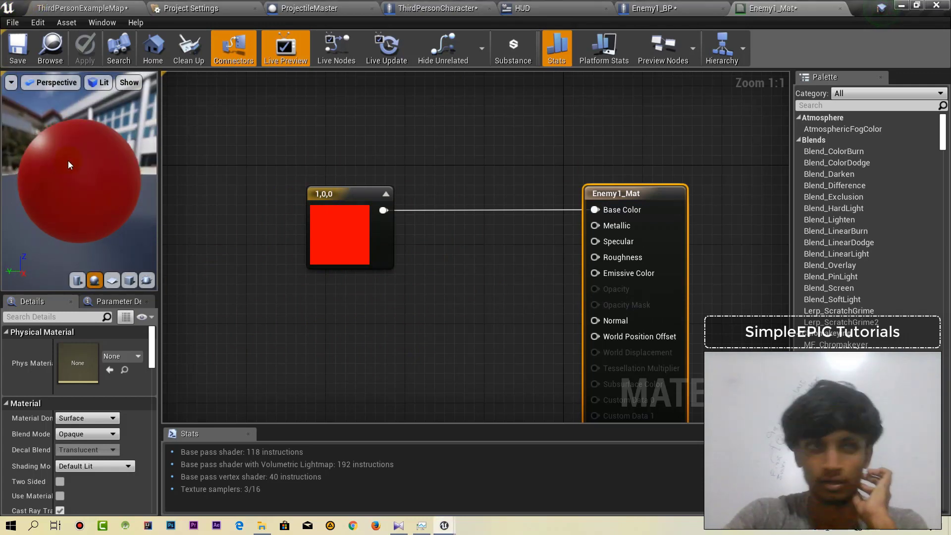
{"action": "left_click", "coordinate": [18, 47]}
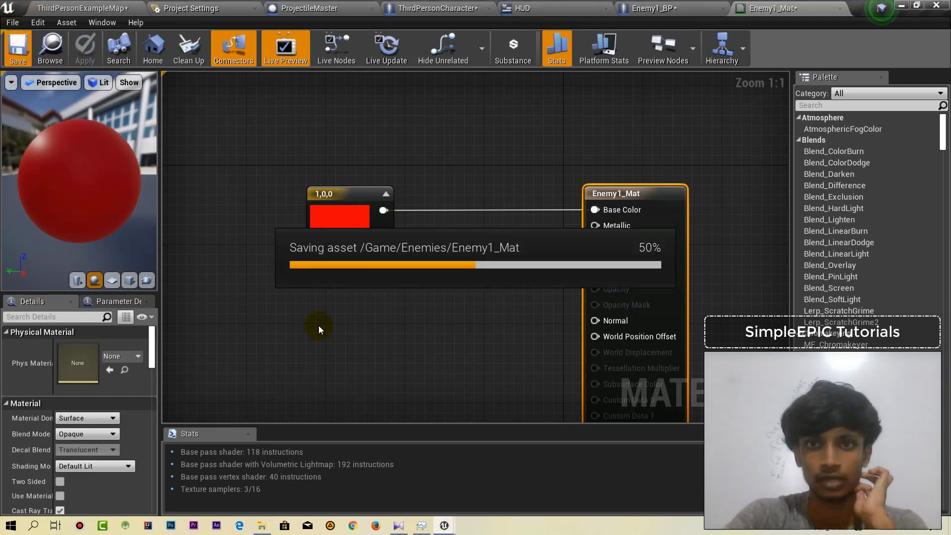
Step: Assign Enemy1_Mat to material Element 0 of Enemy1_BP's Mesh component and save the blueprint
{"action": "left_click", "coordinate": [678, 7]}
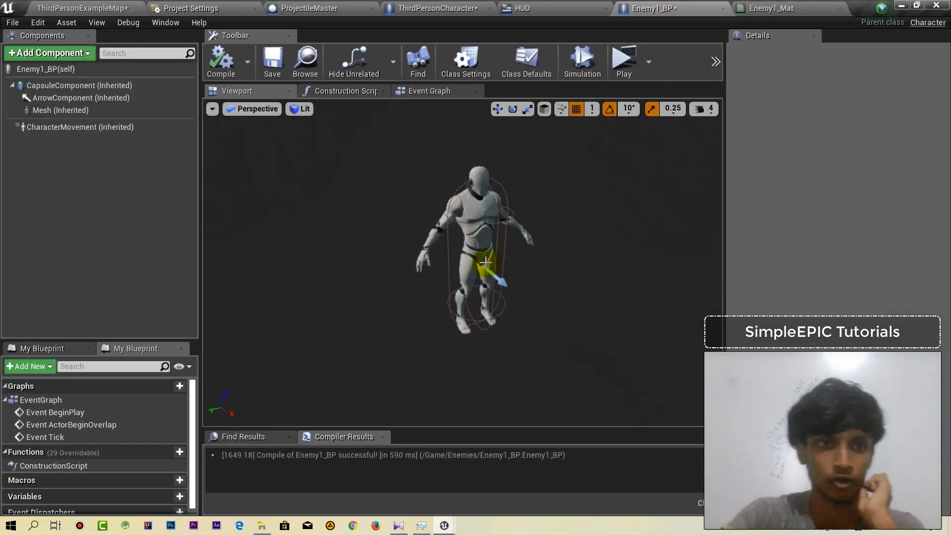
{"action": "left_click", "coordinate": [47, 112]}
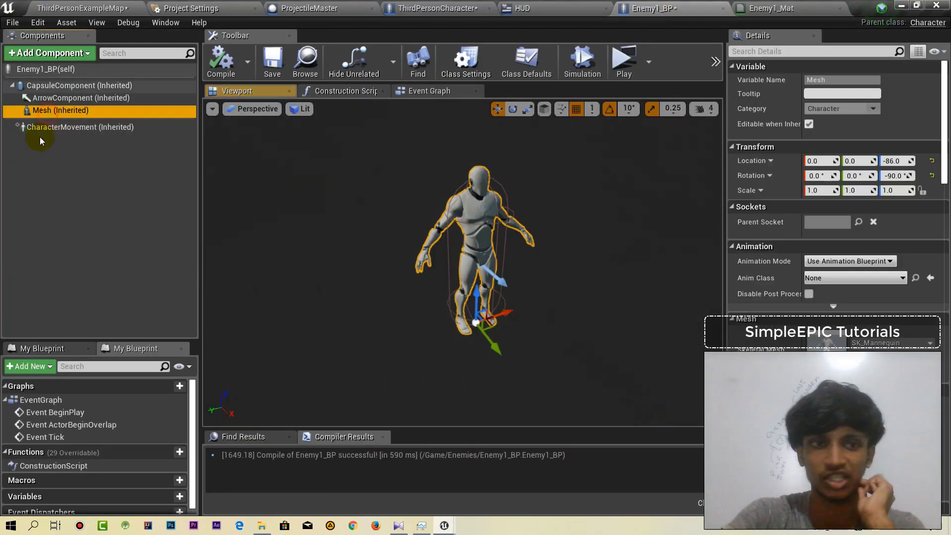
{"action": "scroll", "coordinate": [906, 228], "scroll_direction": "down", "scroll_amount": 6}
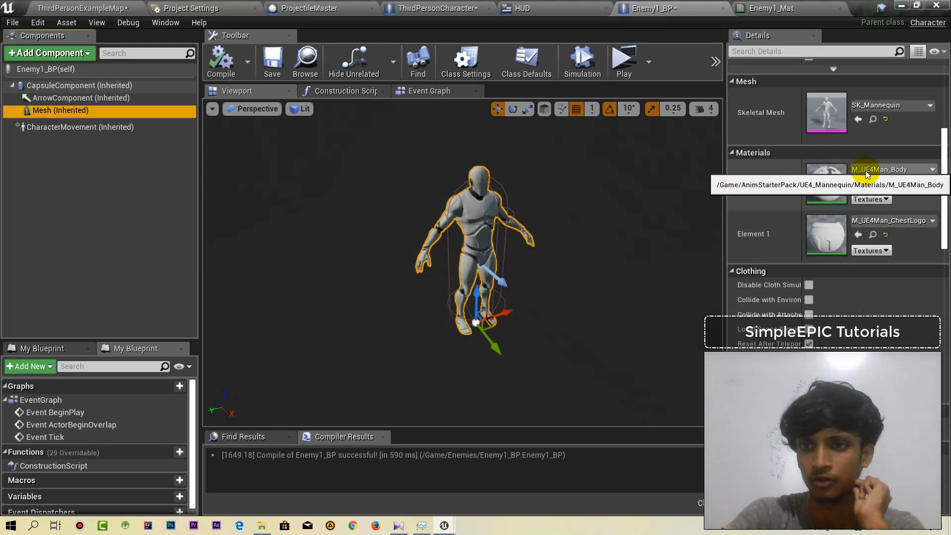
{"action": "left_click", "coordinate": [901, 170]}
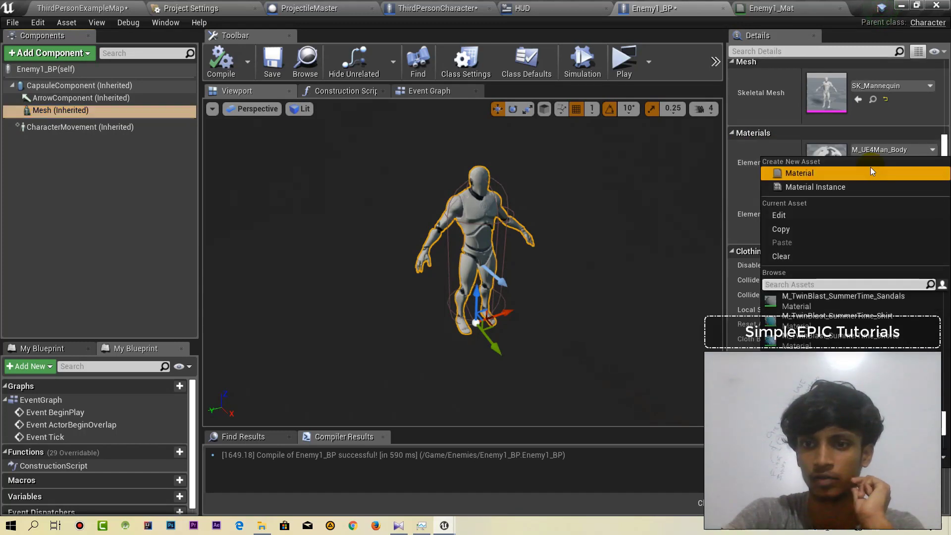
{"action": "left_click", "coordinate": [946, 145]}
{"action": "mouse_move", "coordinate": [946, 144]}
{"action": "left_mouse_down"}
{"action": "mouse_move", "coordinate": [944, 176]}
{"action": "mouse_move", "coordinate": [945, 156]}
{"action": "left_mouse_up"}
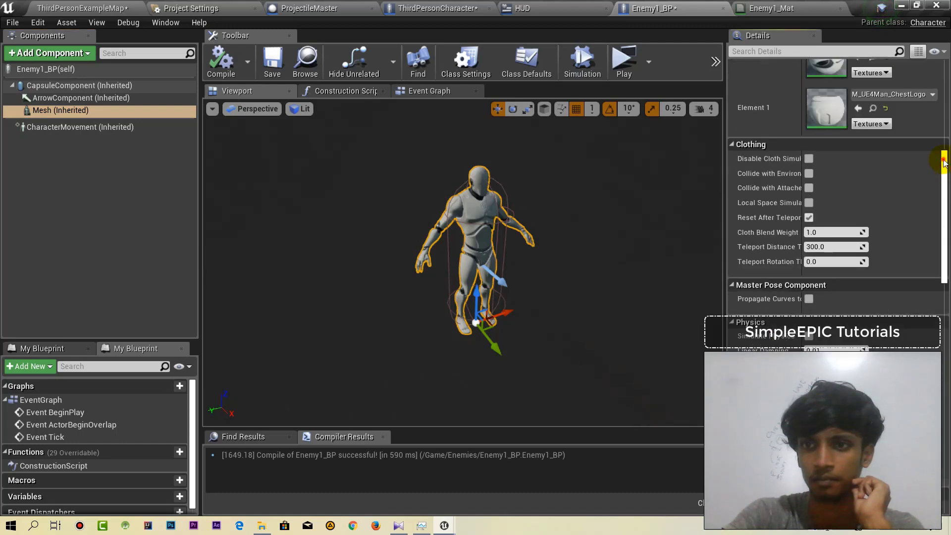
{"action": "scroll", "coordinate": [897, 97], "scroll_direction": "down", "scroll_amount": 2}
{"action": "left_click", "coordinate": [897, 66]}
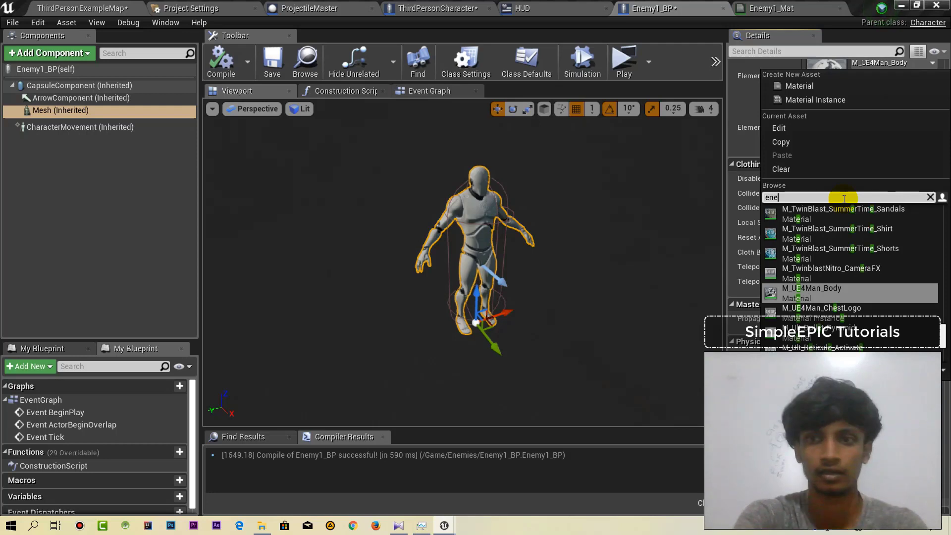
{"action": "left_click", "coordinate": [827, 216]}
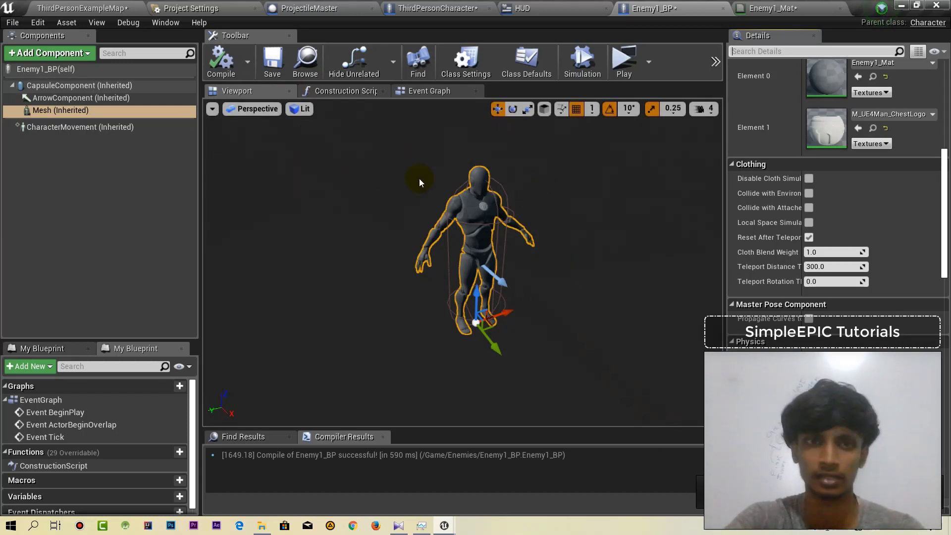
{"action": "left_click", "coordinate": [273, 61]}
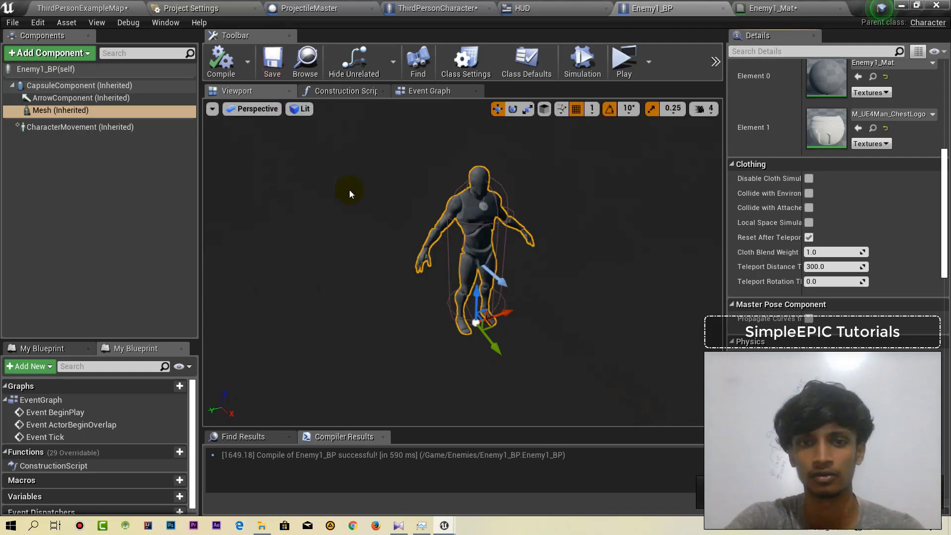
{"action": "left_click", "coordinate": [267, 47]}
Step: Play-test ThirdPersonExampleMap in the standalone preview, approaching the enemy with the rifle and firing at its back
{"action": "left_click", "coordinate": [107, 4]}
{"action": "mouse_move", "coordinate": [467, 202]}
{"action": "left_mouse_down"}
{"action": "mouse_move", "coordinate": [431, 204]}
{"action": "mouse_move", "coordinate": [460, 203]}
{"action": "left_mouse_up"}
{"action": "mouse_move", "coordinate": [451, 226]}
{"action": "right_mouse_down"}
{"action": "mouse_move", "coordinate": [377, 223]}
{"action": "mouse_move", "coordinate": [450, 226]}
{"action": "right_mouse_up"}
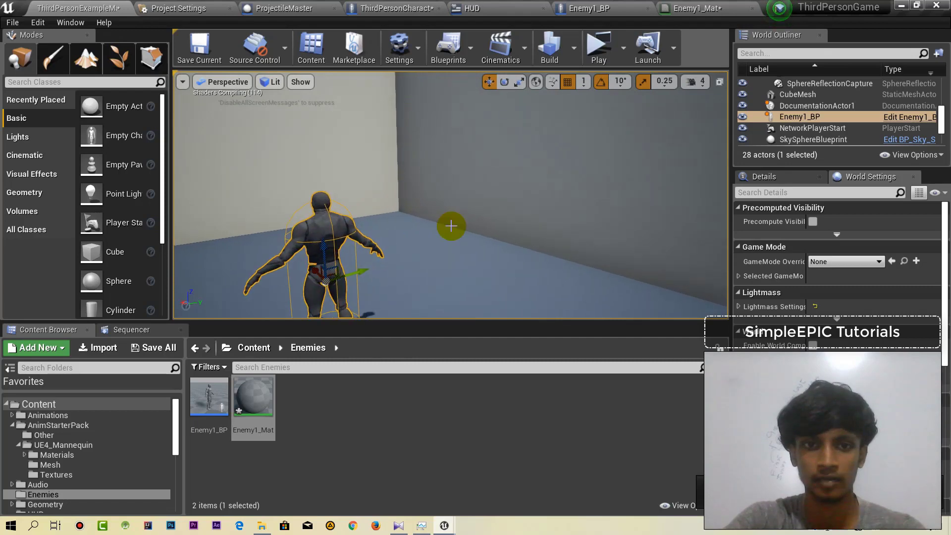
{"action": "left_click", "coordinate": [598, 39]}
{"action": "key", "text": "w"}
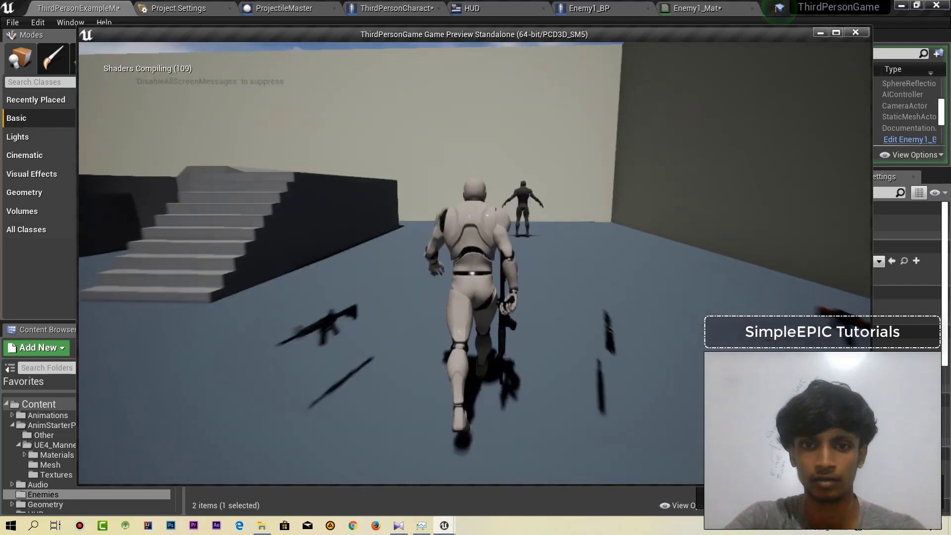
{"action": "key", "text": "w"}
{"action": "right_click", "coordinate": [474, 263]}
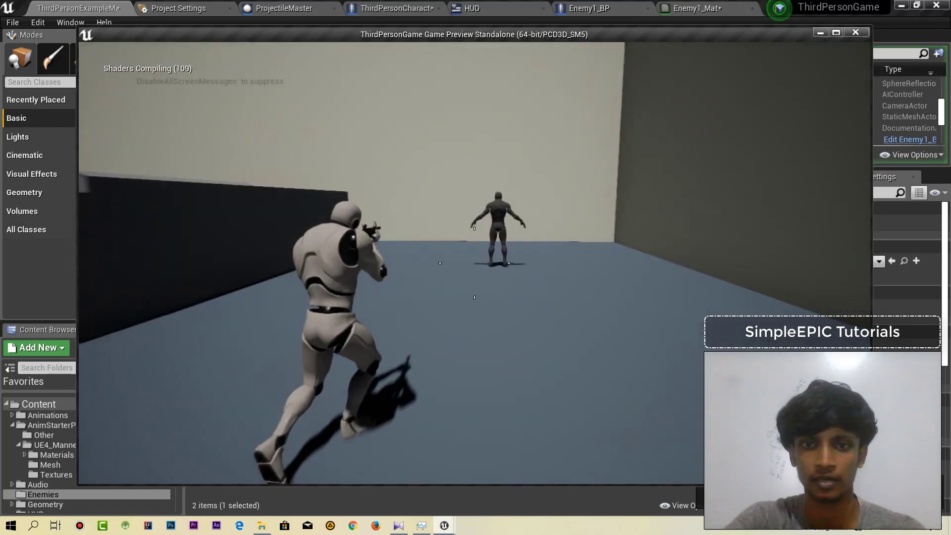
{"action": "left_click", "coordinate": [474, 263]}
{"action": "left_click", "coordinate": [474, 263]}
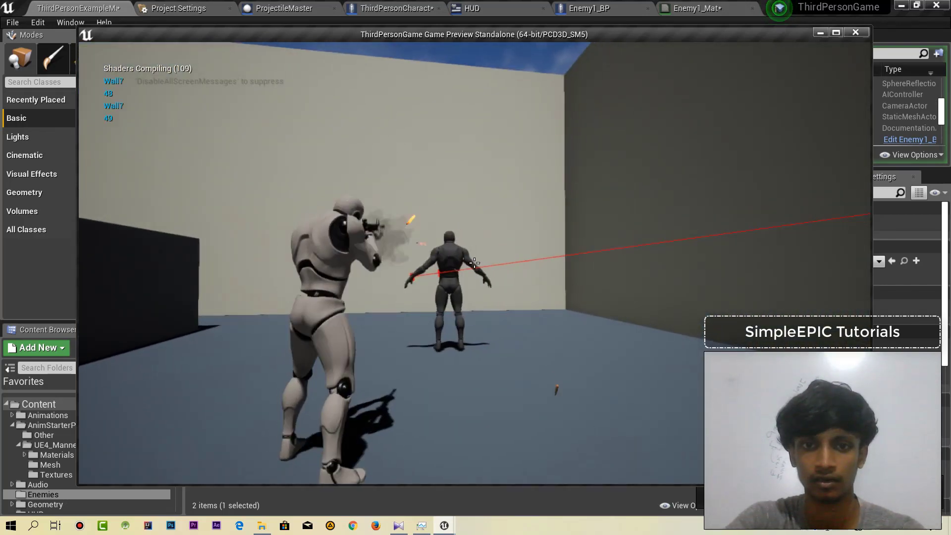
{"action": "left_click", "coordinate": [474, 263]}
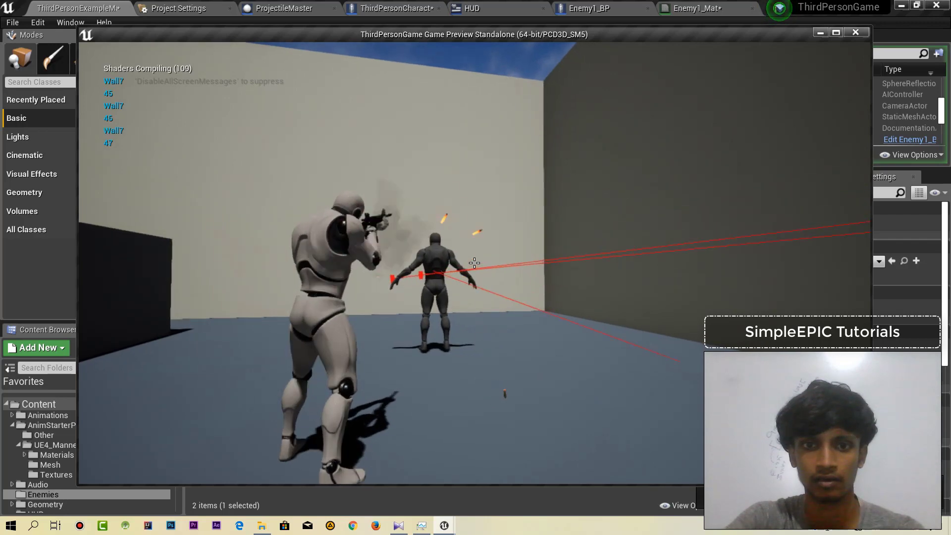
Step: Test bullet hits on the enemy by shooting it from the side and again from behind
{"action": "key", "text": "d"}
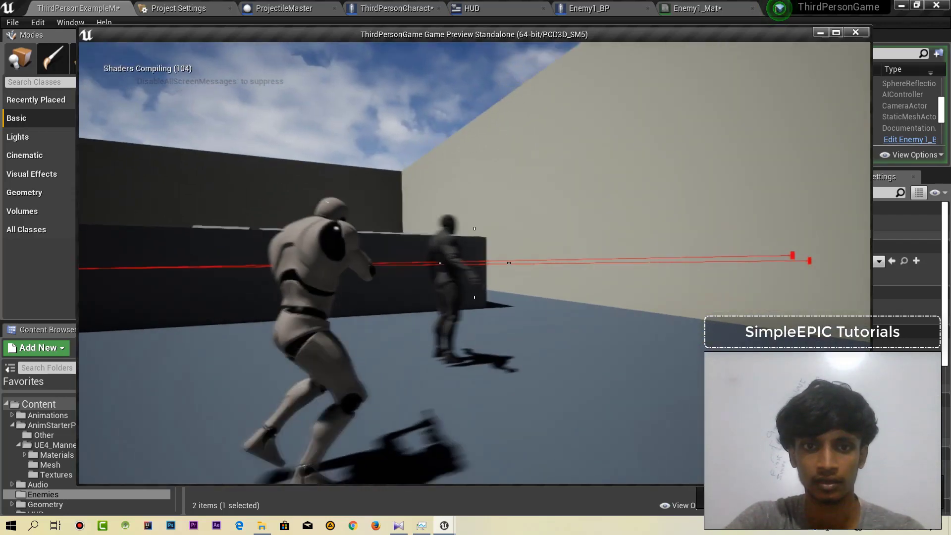
{"action": "left_click", "coordinate": [474, 262]}
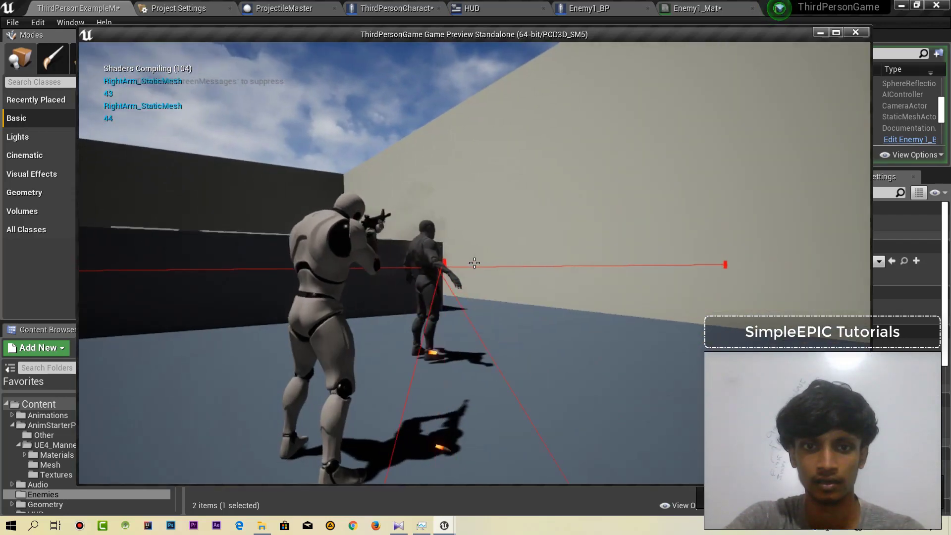
{"action": "left_click", "coordinate": [474, 262]}
{"action": "left_click", "coordinate": [474, 262]}
{"action": "left_click", "coordinate": [474, 262]}
{"action": "key", "text": "a"}
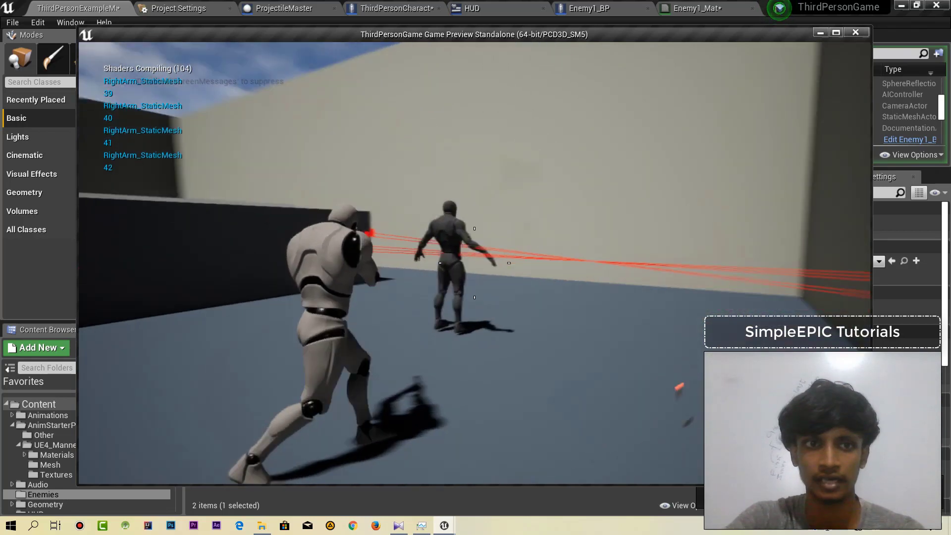
{"action": "key", "text": "w"}
{"action": "left_click", "coordinate": [474, 262]}
{"action": "left_click", "coordinate": [474, 263]}
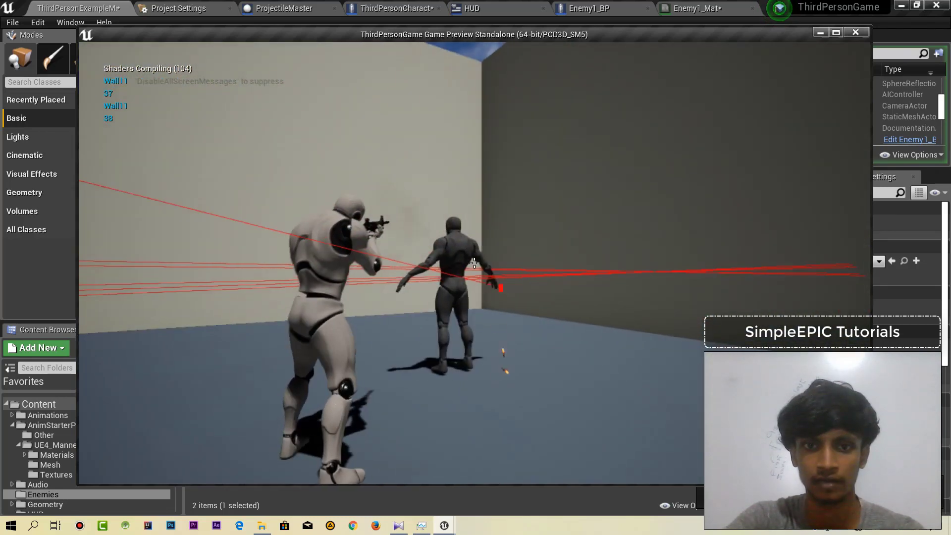
{"action": "left_click", "coordinate": [474, 263]}
{"action": "left_click", "coordinate": [474, 263]}
{"action": "left_click", "coordinate": [474, 262]}
{"action": "left_click", "coordinate": [473, 262]}
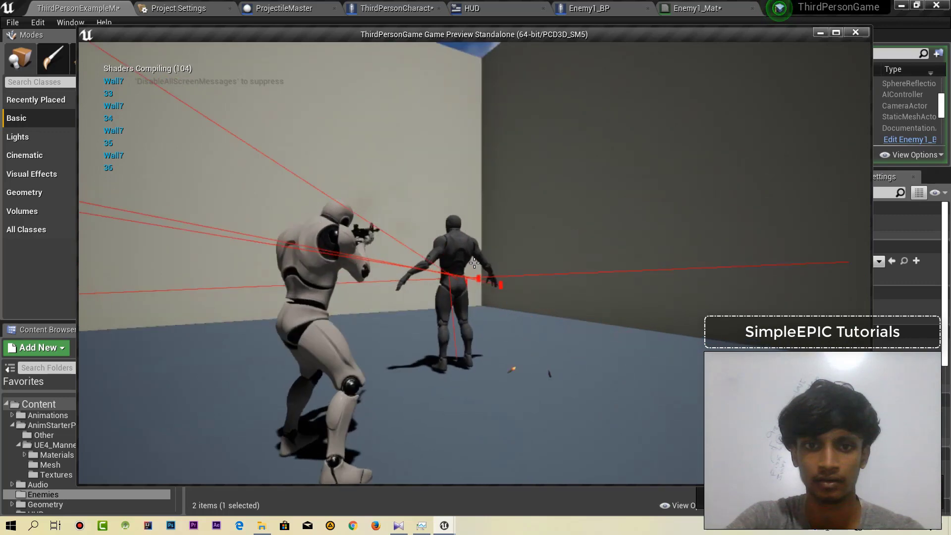
{"action": "left_click", "coordinate": [474, 262]}
Step: Circle around the enemy while firing at its front and side, and end the game preview
{"action": "key", "text": "a"}
{"action": "key", "text": "w"}
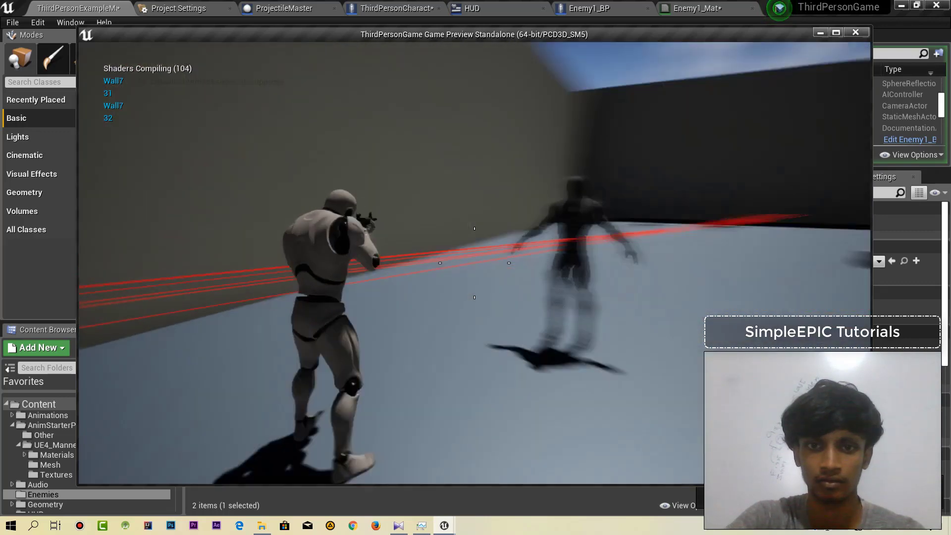
{"action": "left_click", "coordinate": [474, 262]}
{"action": "left_click", "coordinate": [473, 263]}
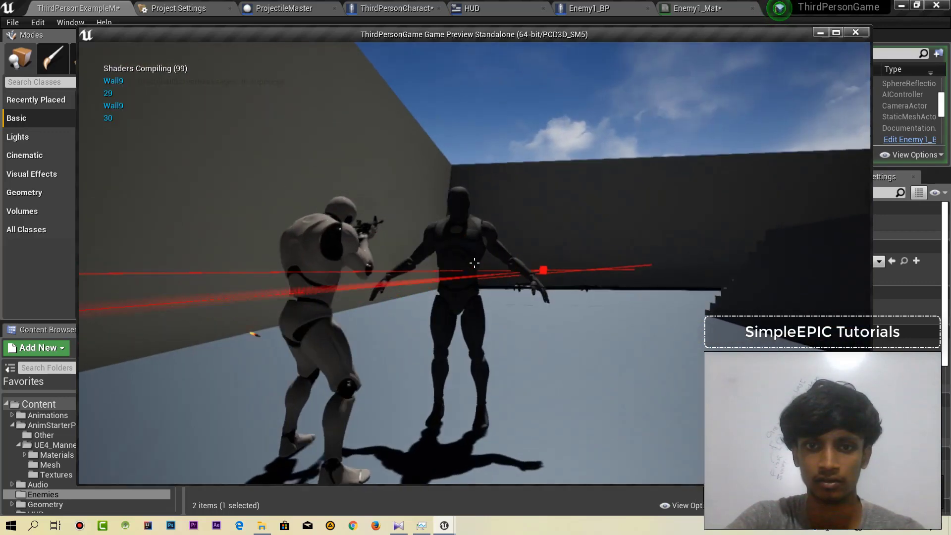
{"action": "key", "text": "a"}
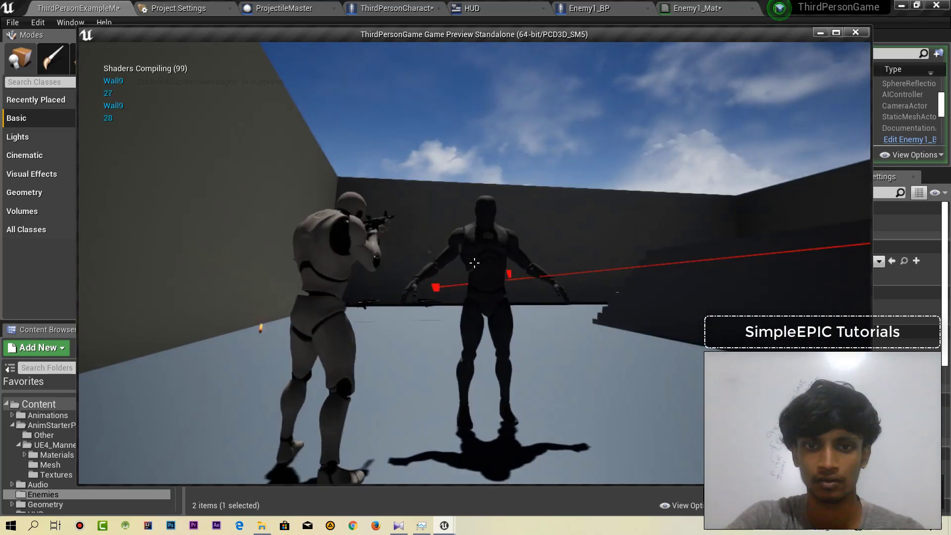
{"action": "key", "text": "a"}
{"action": "key", "text": "d"}
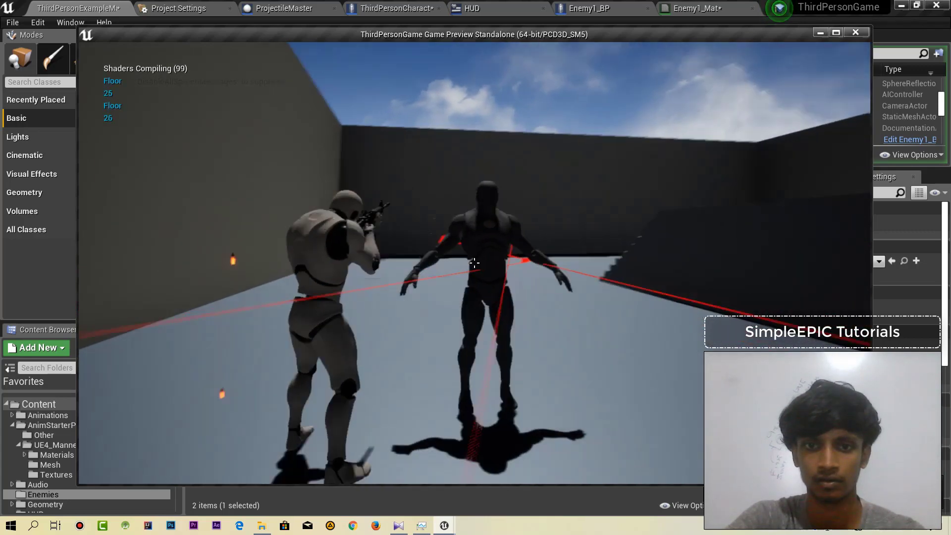
{"action": "key", "text": "s"}
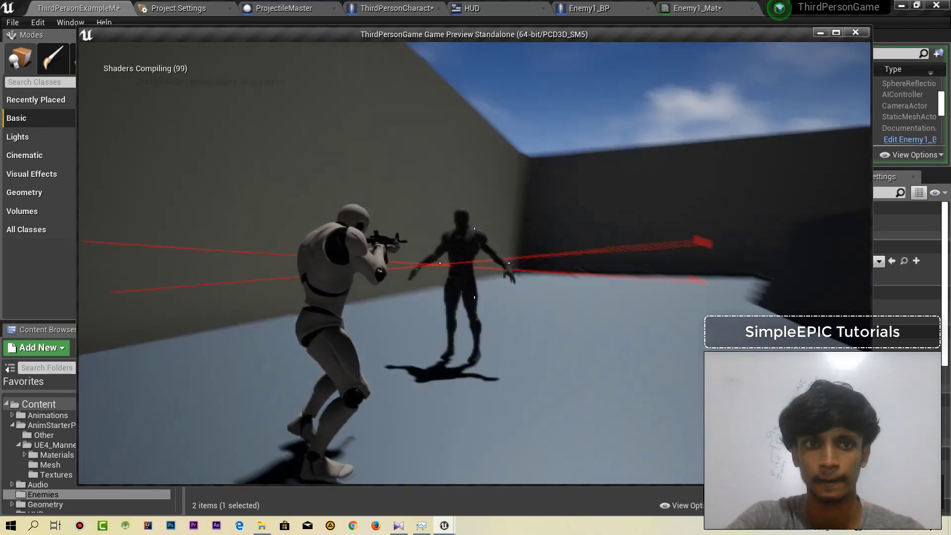
{"action": "key", "text": "d"}
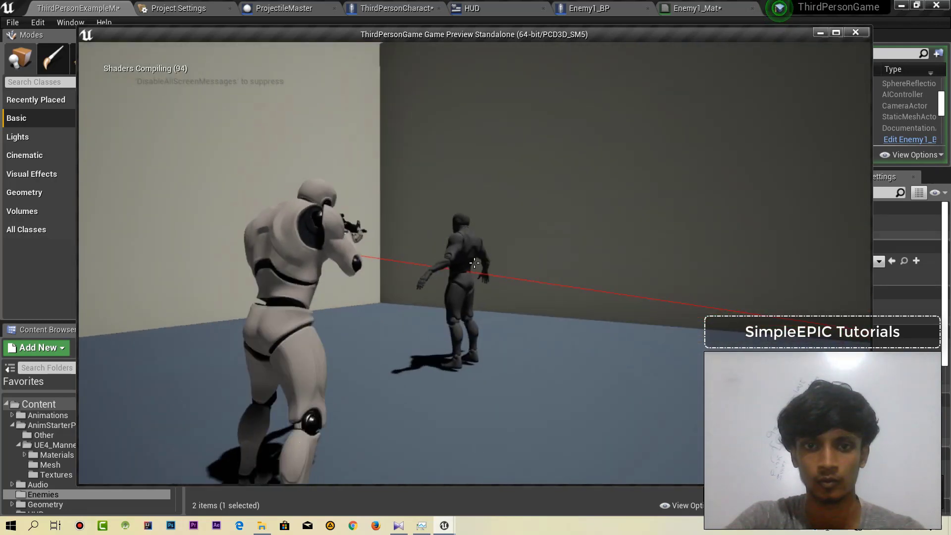
{"action": "left_click", "coordinate": [473, 263]}
{"action": "left_click", "coordinate": [474, 263]}
{"action": "left_click", "coordinate": [415, 291]}
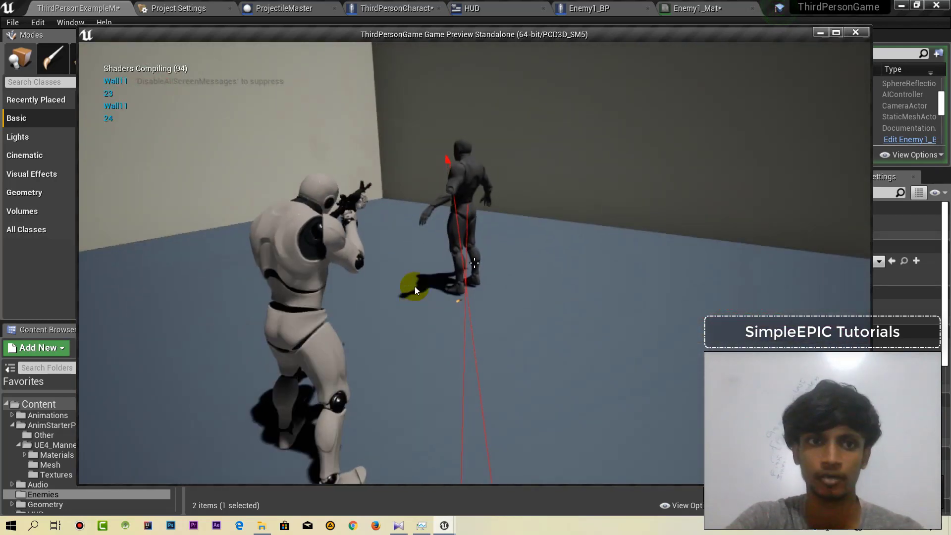
{"action": "key", "text": "Escape"}
{"action": "left_click", "coordinate": [365, 431]}
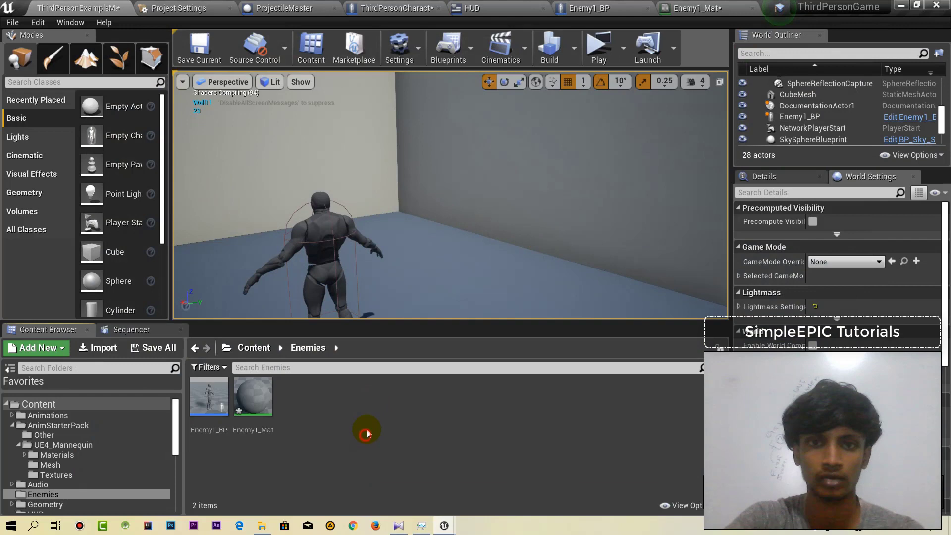
Step: Open Enemy1_BP and set the Mesh component's Collision Presets to BlockAll
{"action": "double_click", "coordinate": [218, 399]}
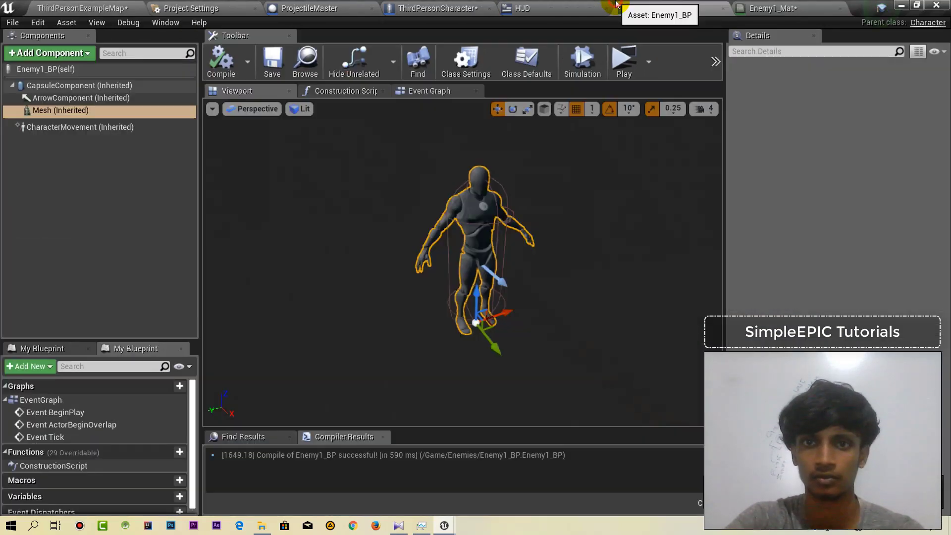
{"action": "left_click", "coordinate": [75, 85]}
{"action": "scroll", "coordinate": [783, 214], "scroll_direction": "down", "scroll_amount": 2}
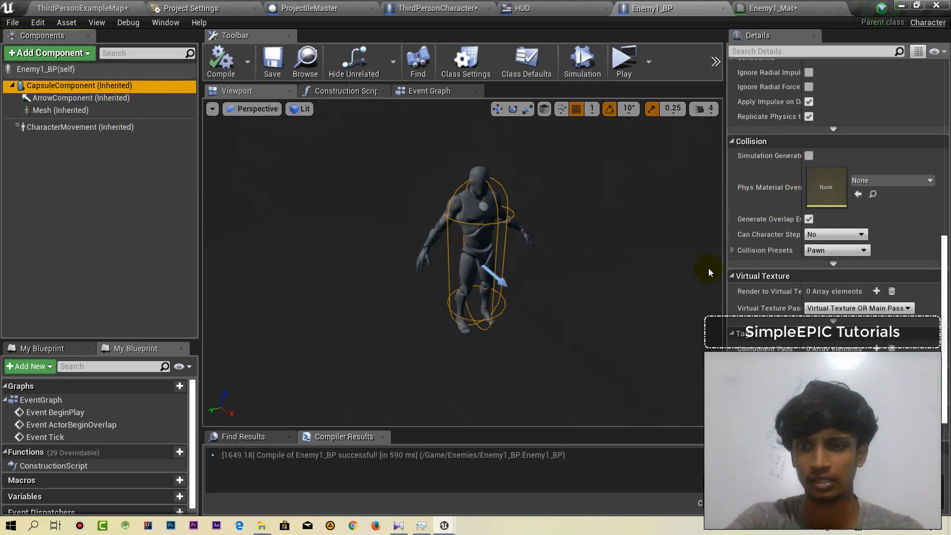
{"action": "left_click", "coordinate": [56, 111]}
{"action": "scroll", "coordinate": [854, 234], "scroll_direction": "down", "scroll_amount": 8}
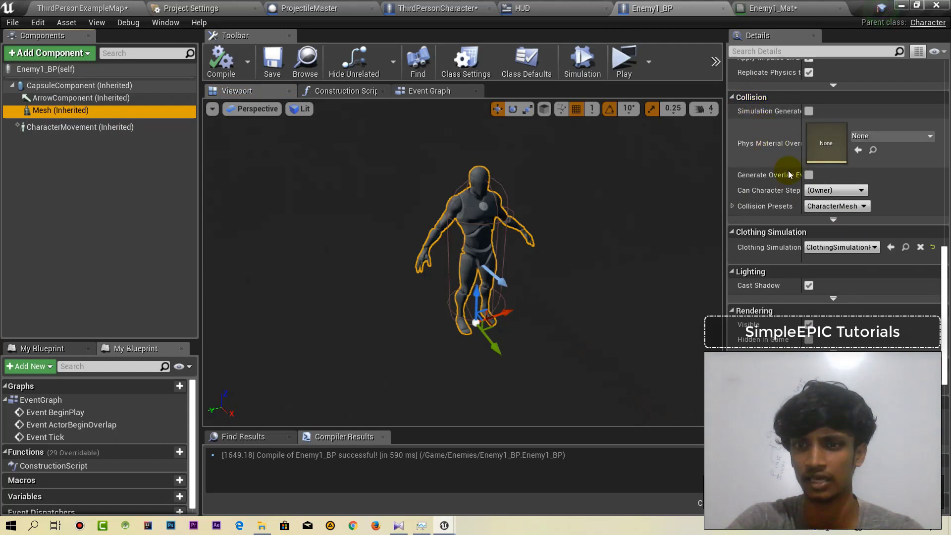
{"action": "left_click", "coordinate": [837, 206]}
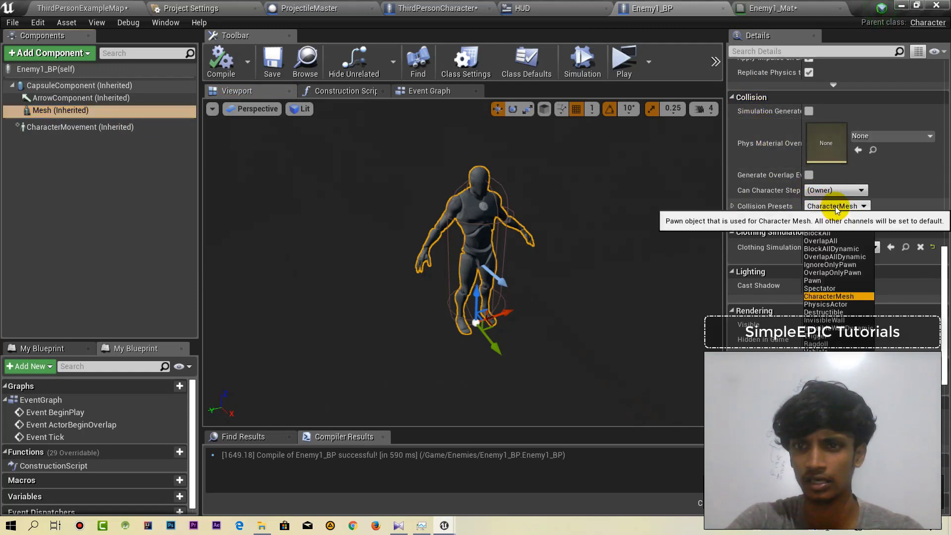
{"action": "left_click", "coordinate": [816, 237]}
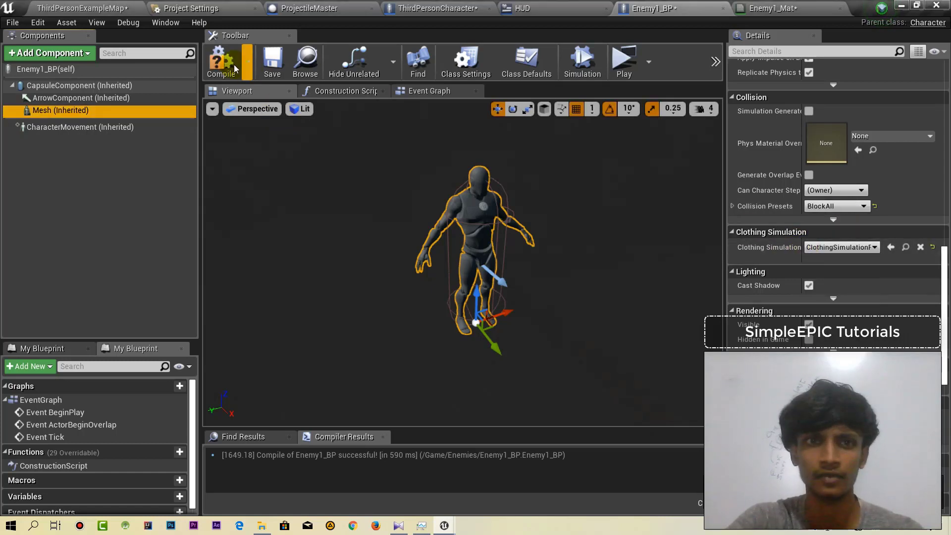
Step: Run the game preview again with the rifle and shoot at the enemy from a distance to test its mesh collision
{"action": "left_click", "coordinate": [632, 60]}
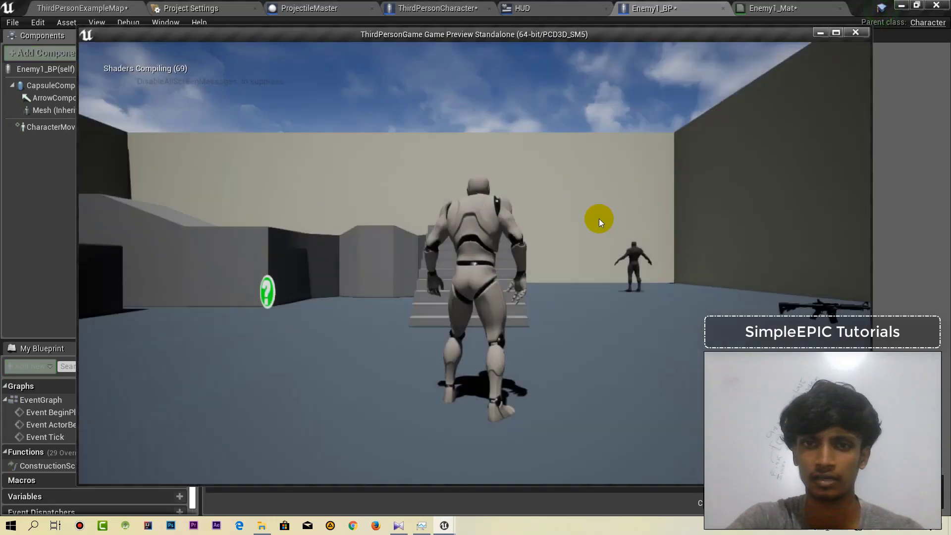
{"action": "left_click", "coordinate": [599, 218]}
{"action": "key", "text": "w"}
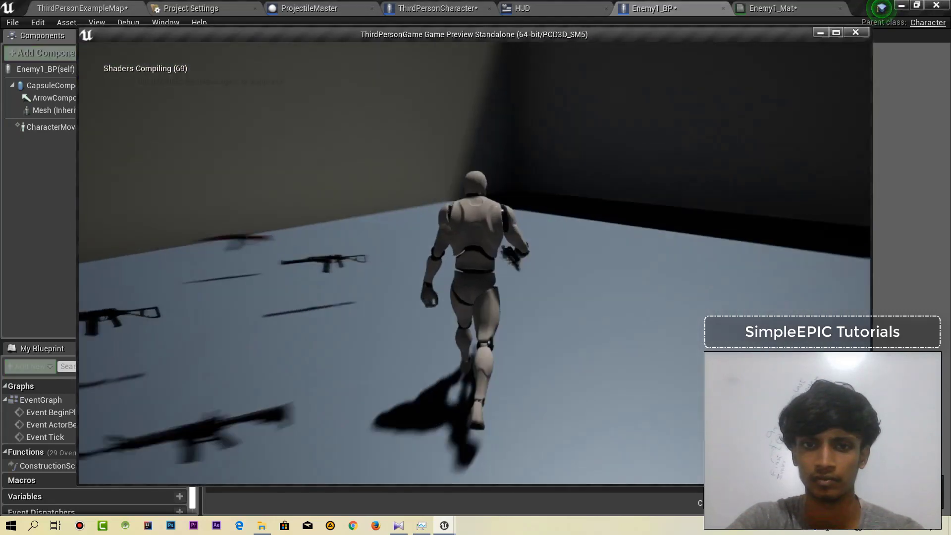
{"action": "right_click", "coordinate": [474, 262]}
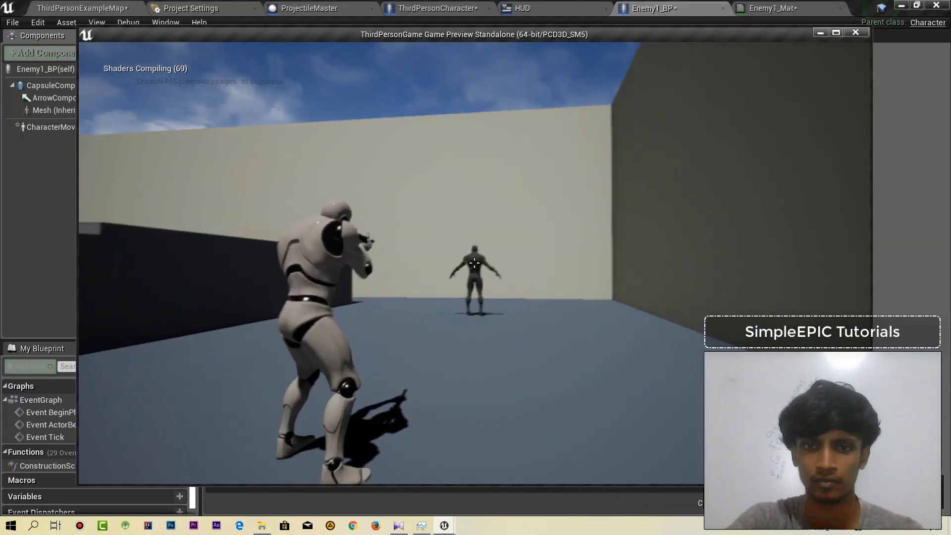
{"action": "left_click", "coordinate": [474, 262]}
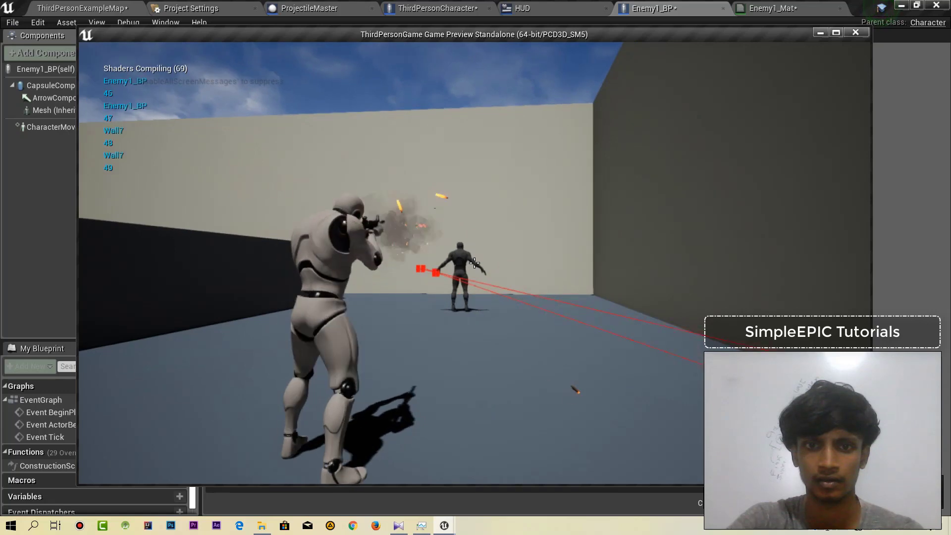
{"action": "left_click", "coordinate": [474, 262]}
{"action": "left_click", "coordinate": [474, 262]}
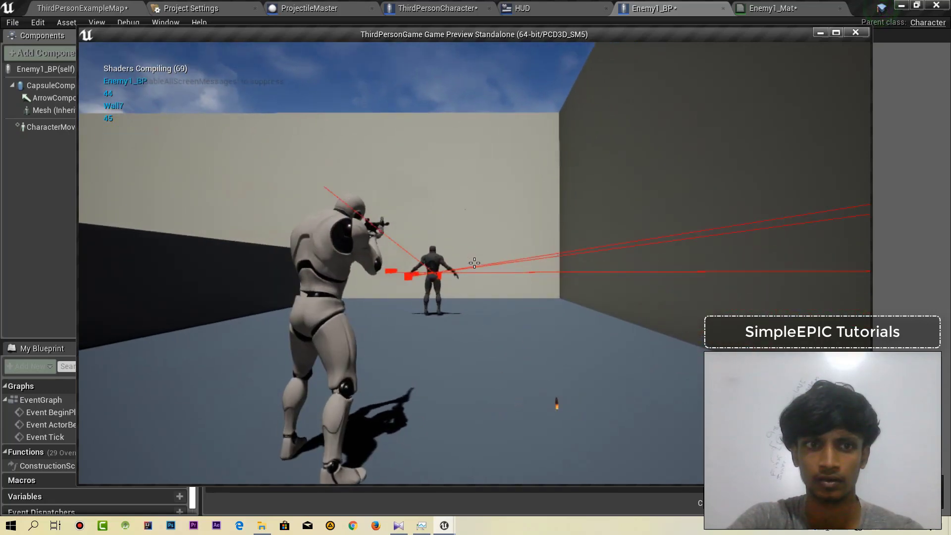
Step: Move closer to the enemy, fire repeated shots at its body, and stop the preview
{"action": "key", "text": "w"}
{"action": "left_click", "coordinate": [474, 262]}
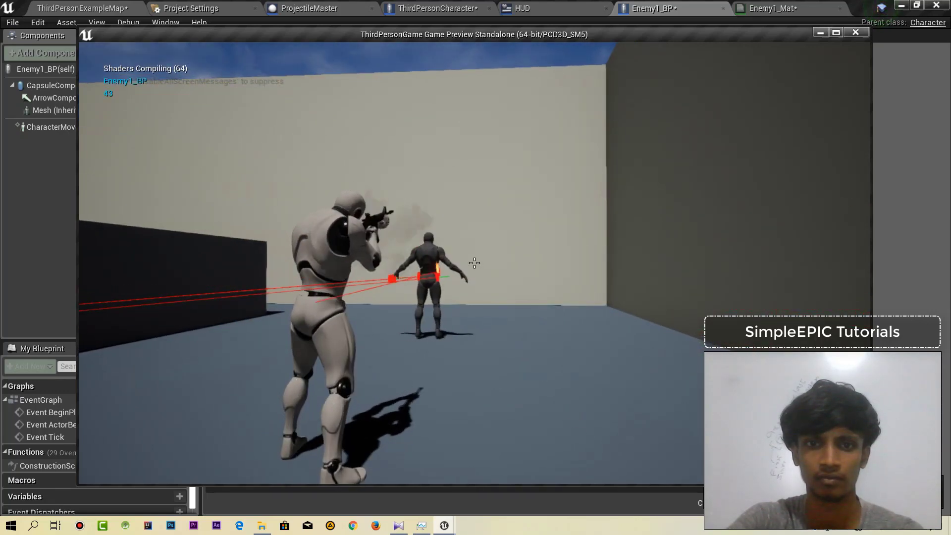
{"action": "left_click", "coordinate": [474, 262]}
{"action": "left_click", "coordinate": [474, 263]}
{"action": "left_click", "coordinate": [474, 262]}
{"action": "left_click", "coordinate": [474, 263]}
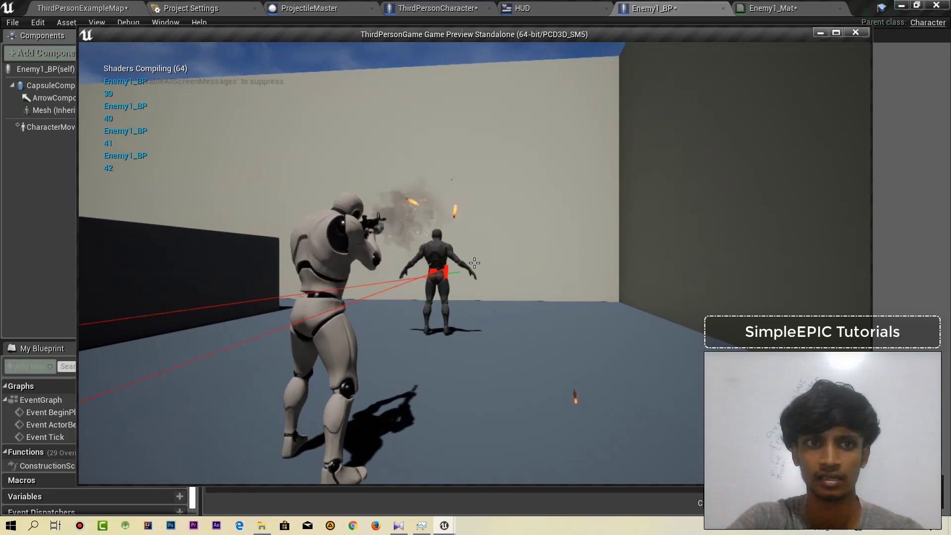
{"action": "left_click", "coordinate": [474, 262]}
{"action": "left_click", "coordinate": [474, 262]}
{"action": "left_click", "coordinate": [474, 262]}
{"action": "key", "text": "Escape"}
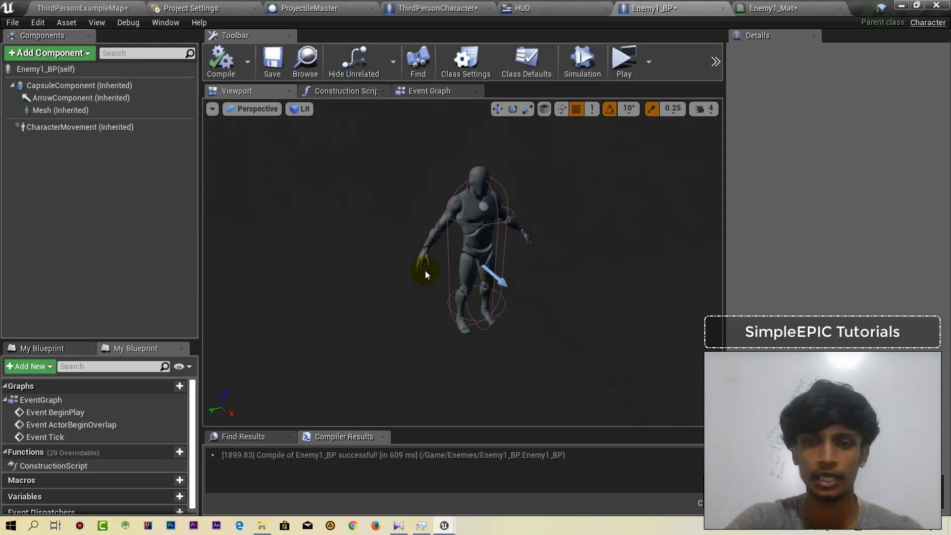
Step: Add a new variable named Health to the Enemy1_BP blueprint
{"action": "scroll", "coordinate": [354, 324], "scroll_direction": "down", "scroll_amount": 5}
{"action": "scroll", "coordinate": [495, 245], "scroll_direction": "up", "scroll_amount": 4}
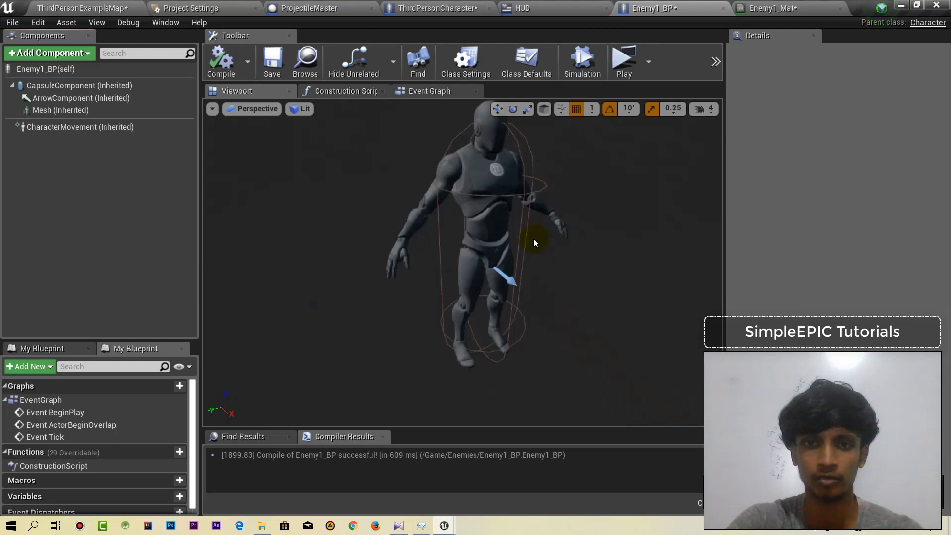
{"action": "scroll", "coordinate": [518, 244], "scroll_direction": "down", "scroll_amount": 4}
{"action": "scroll", "coordinate": [150, 418], "scroll_direction": "down", "scroll_amount": 1}
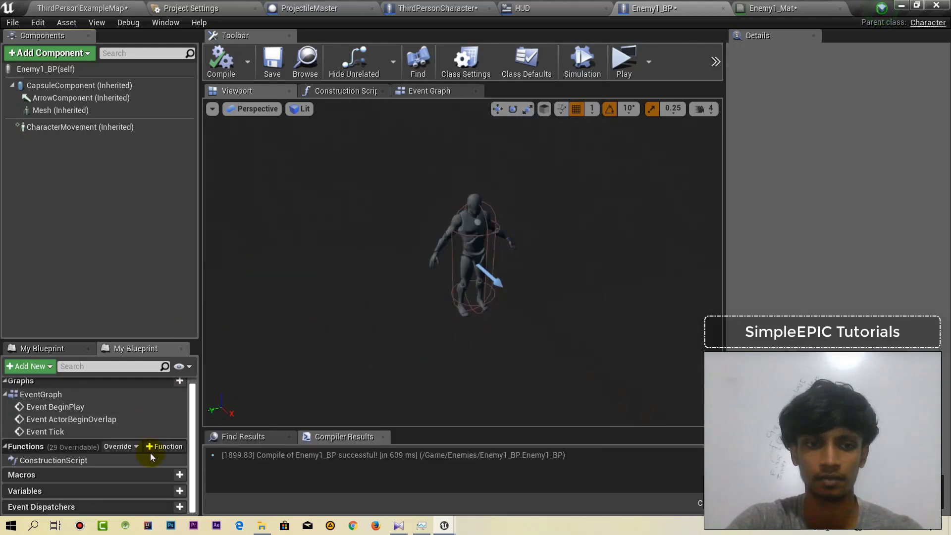
{"action": "left_click", "coordinate": [179, 491]}
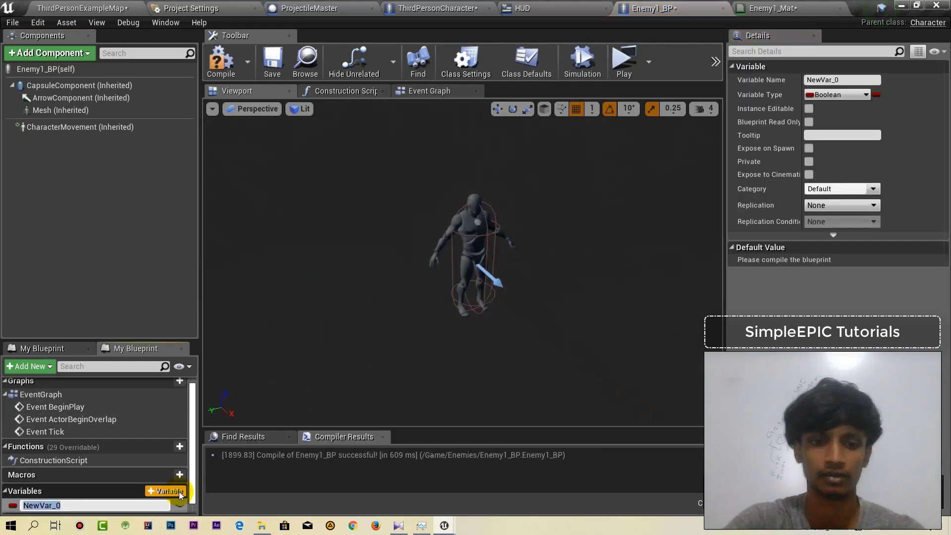
{"action": "type", "text": "Health"}
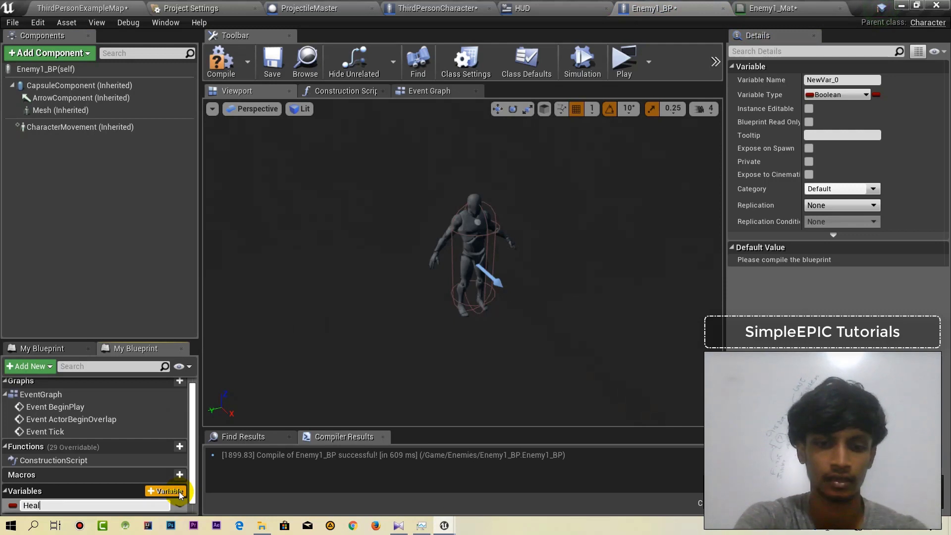
{"action": "key", "text": "Return"}
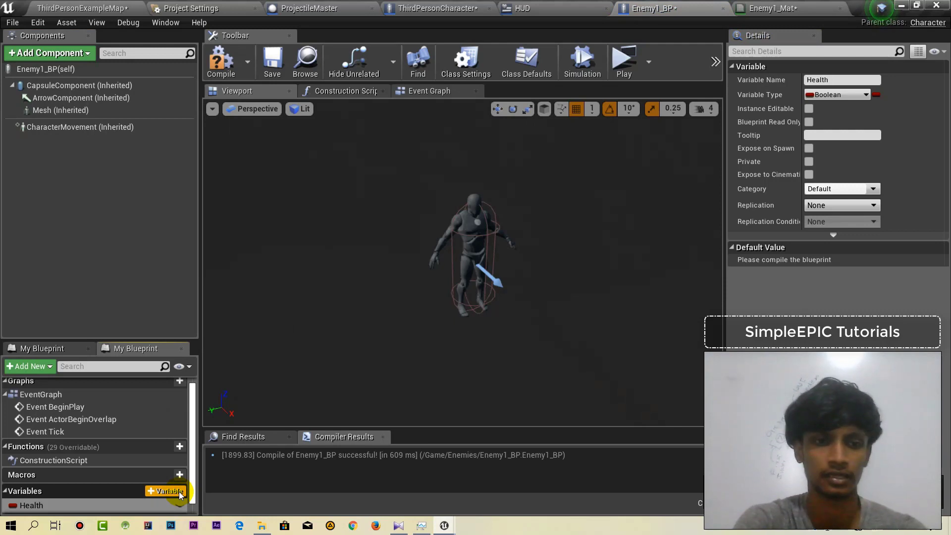
Step: Set the Health variable's type to Integer with a default value of 100, and compile and save Enemy1_BP
{"action": "left_click", "coordinate": [847, 94]}
{"action": "left_click", "coordinate": [723, 158]}
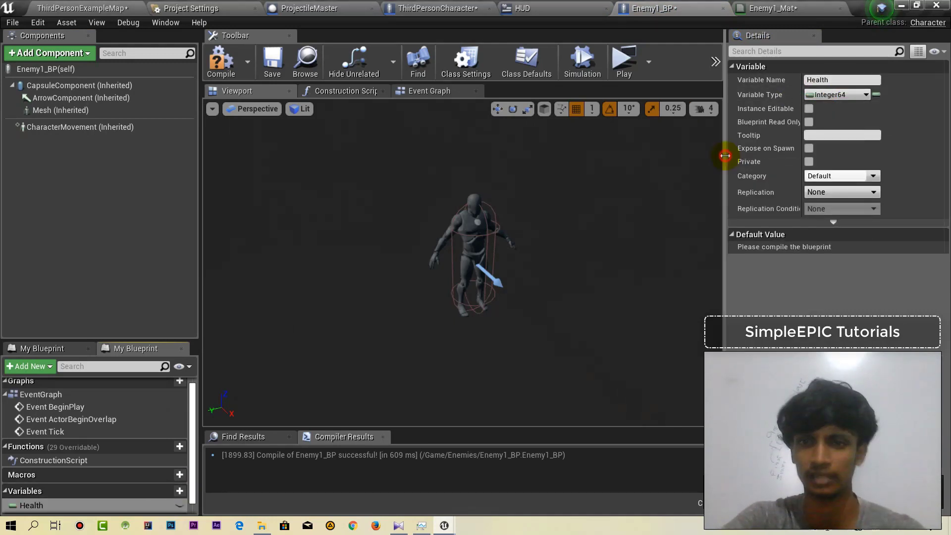
{"action": "left_click", "coordinate": [847, 95]}
{"action": "left_click", "coordinate": [723, 153]}
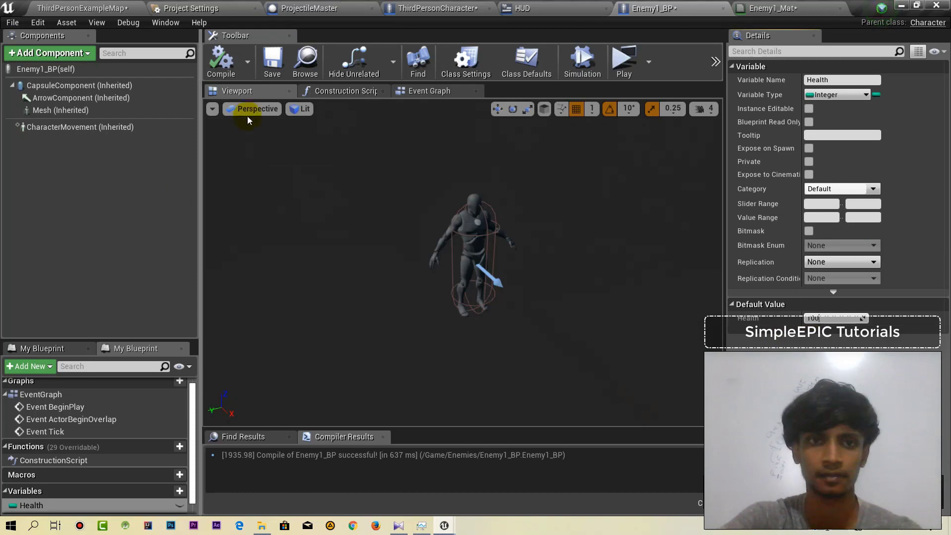
{"action": "left_click", "coordinate": [272, 60]}
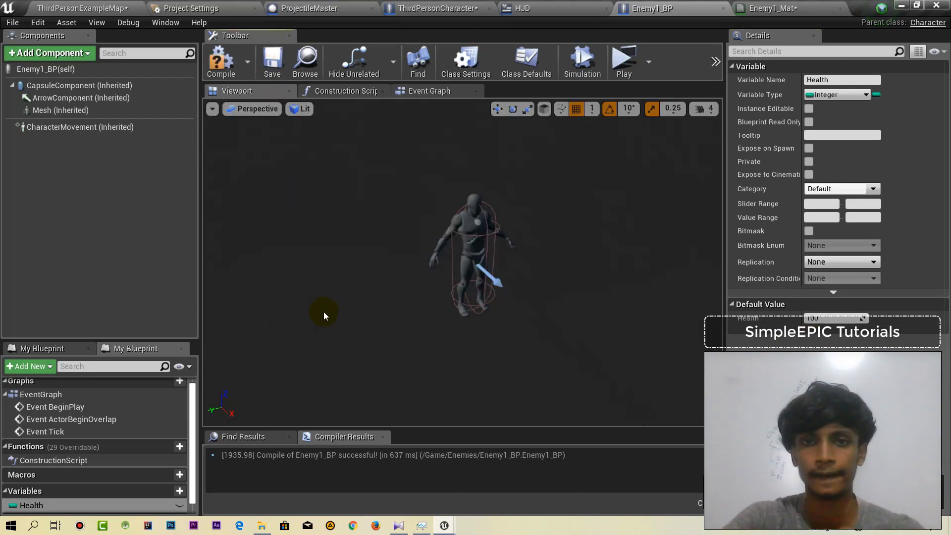
{"action": "left_click", "coordinate": [489, 232]}
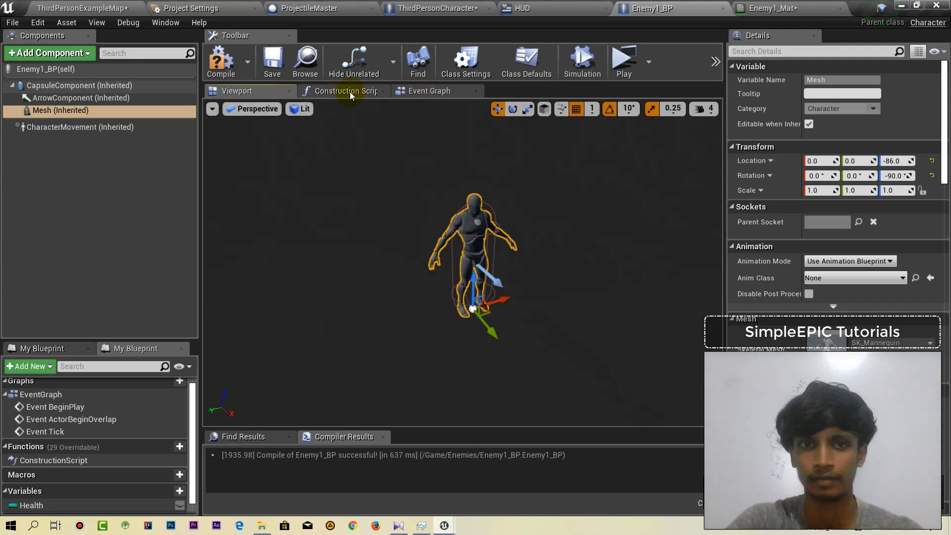
Step: In the ThirdPersonCharacter event graph, add a Cast To Enemy1_BP node executed after Print String and place it farther along the row
{"action": "left_click", "coordinate": [436, 9]}
{"action": "right_click_drag", "start_coordinate": [496, 313], "coordinate": [441, 312]}
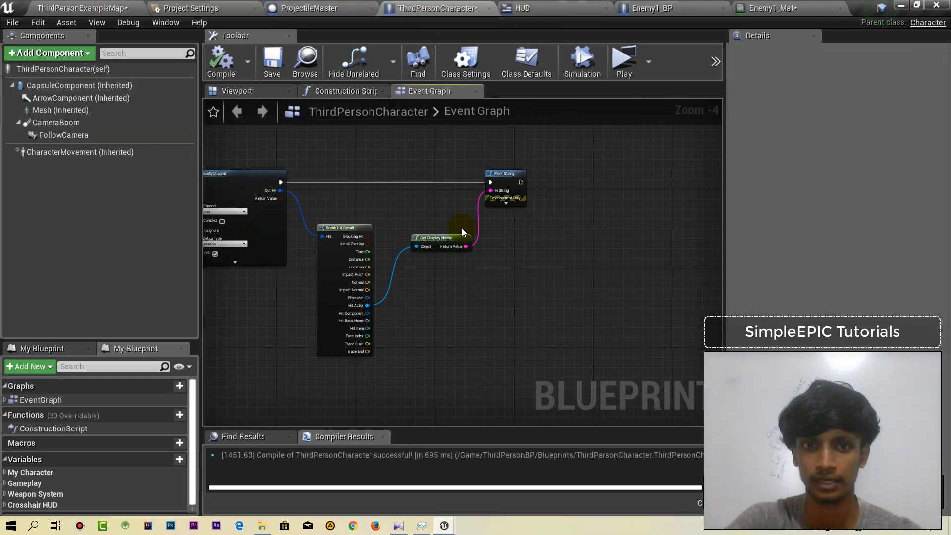
{"action": "scroll", "coordinate": [461, 227], "scroll_direction": "up", "scroll_amount": 2}
{"action": "right_click_drag", "start_coordinate": [491, 230], "coordinate": [543, 228]}
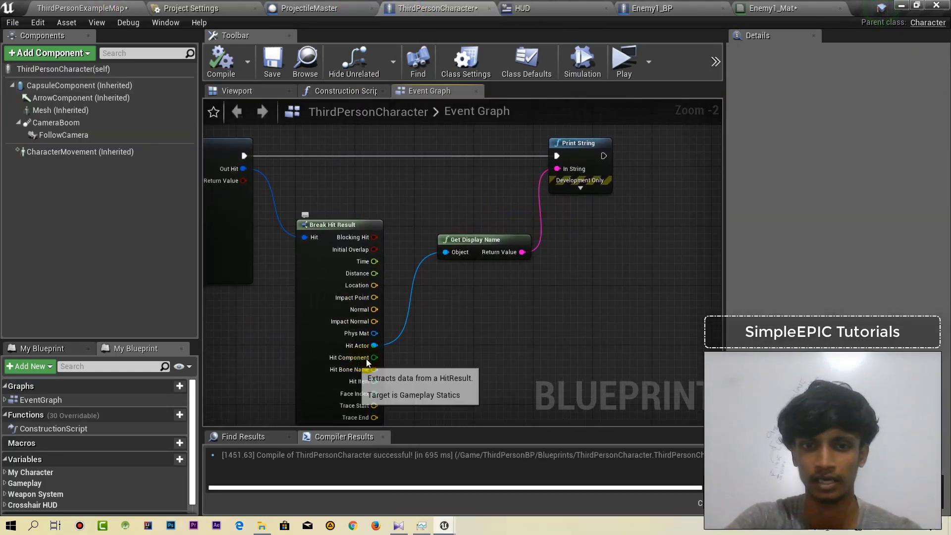
{"action": "right_click_drag", "start_coordinate": [553, 177], "coordinate": [475, 178]}
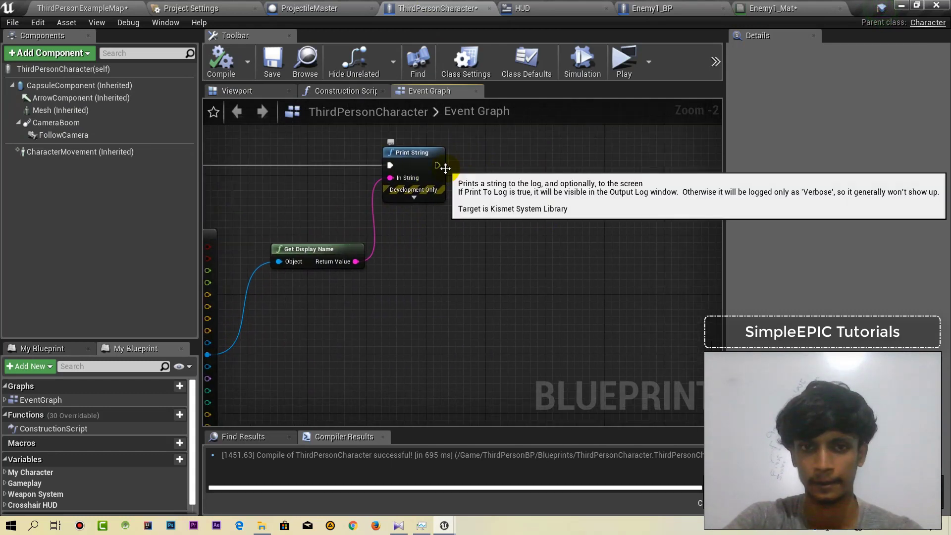
{"action": "right_click_drag", "start_coordinate": [352, 176], "coordinate": [370, 176]}
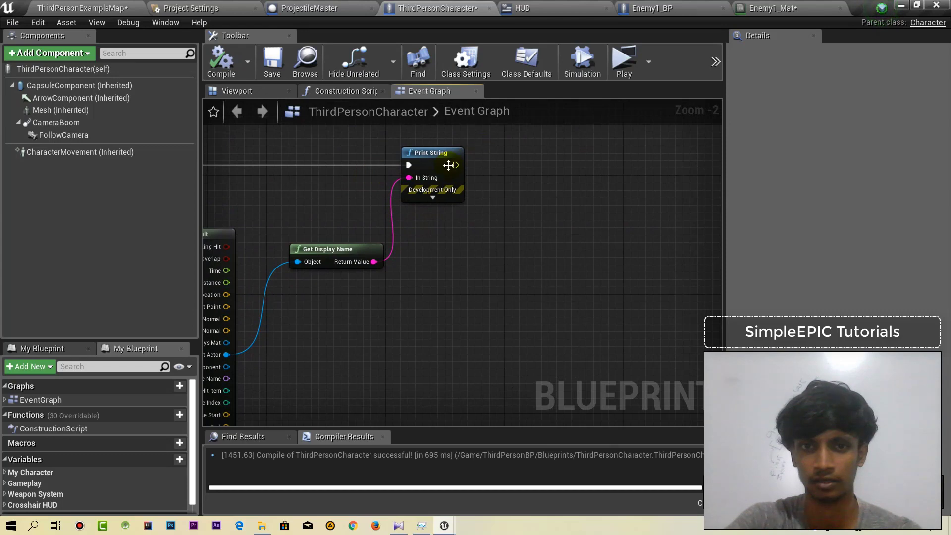
{"action": "left_click_drag", "start_coordinate": [454, 166], "coordinate": [509, 160]}
{"action": "type", "text": "cas"}
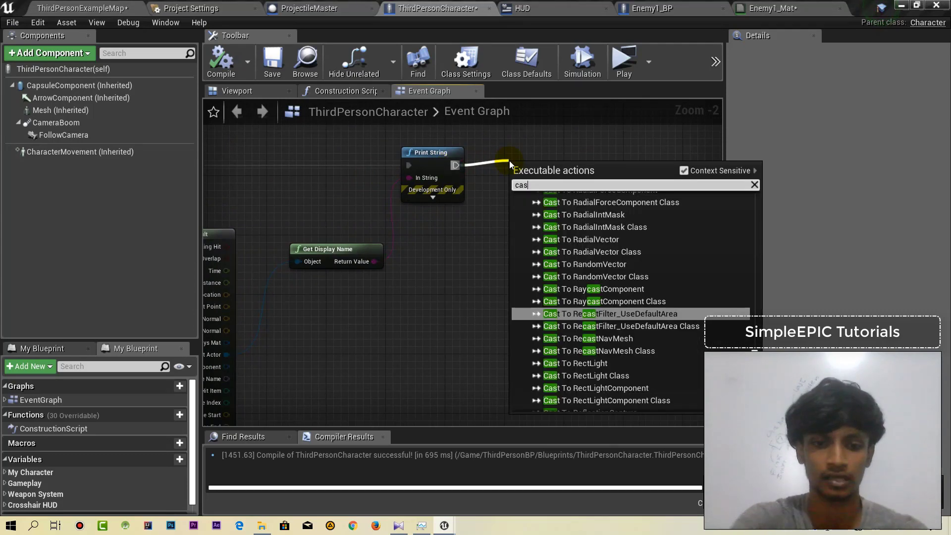
{"action": "type", "text": "ttoen"}
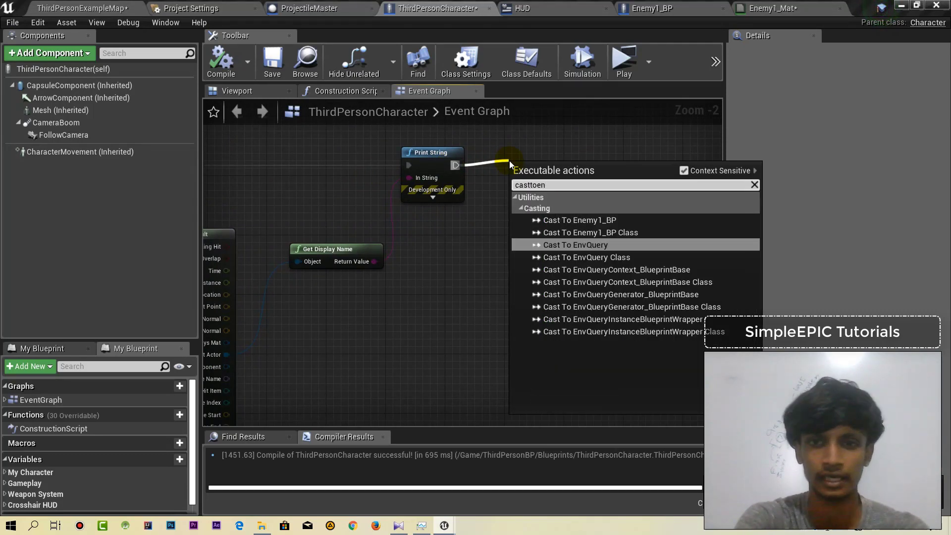
{"action": "left_click", "coordinate": [582, 219]}
{"action": "left_click_drag", "start_coordinate": [624, 177], "coordinate": [646, 169]}
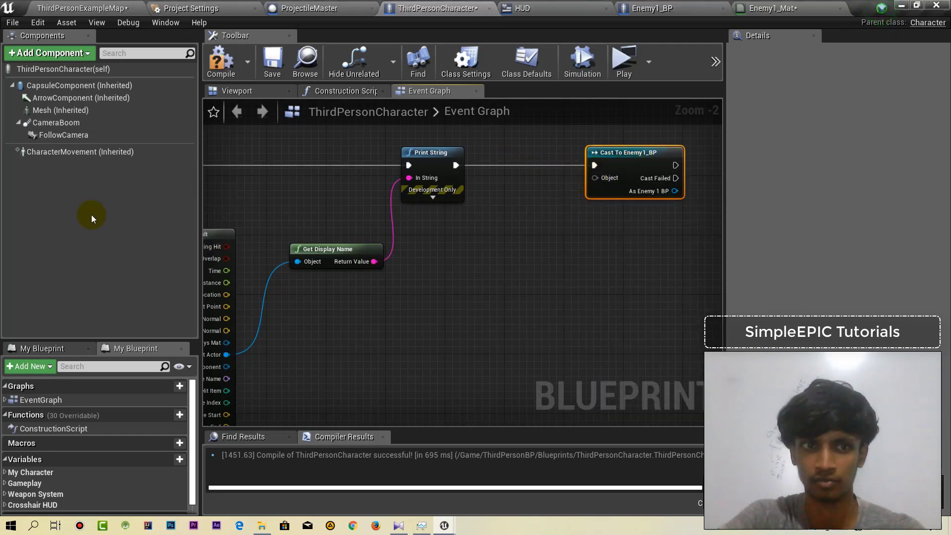
{"action": "left_click", "coordinate": [159, 442]}
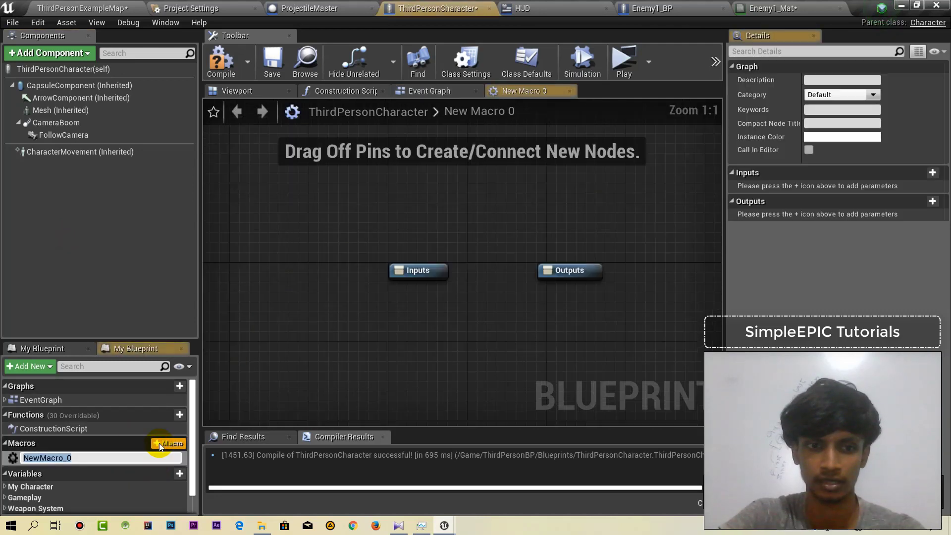
{"action": "left_click", "coordinate": [57, 457]}
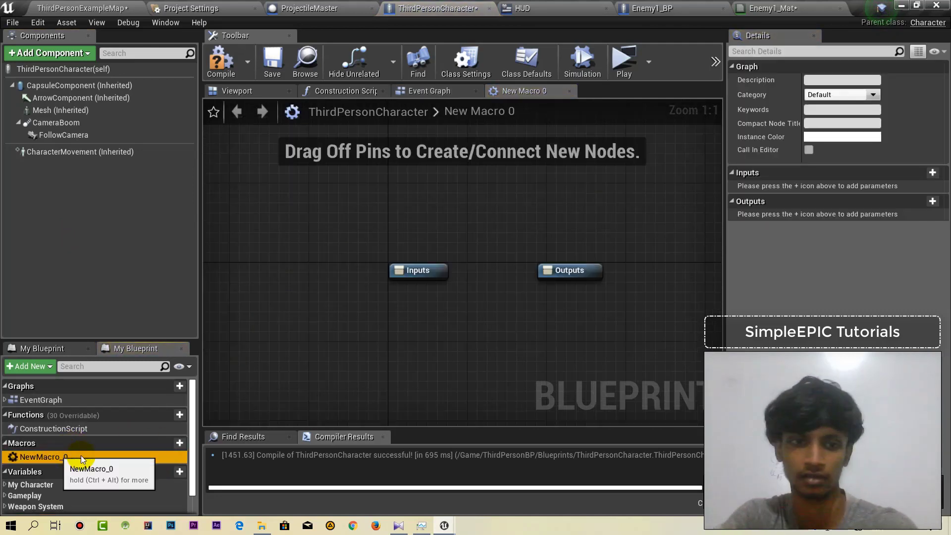
{"action": "key", "text": "Delete"}
Step: Add a new variable to ThirdPersonCharacter and name it EnemyMasterBPRef
{"action": "left_click", "coordinate": [160, 459]}
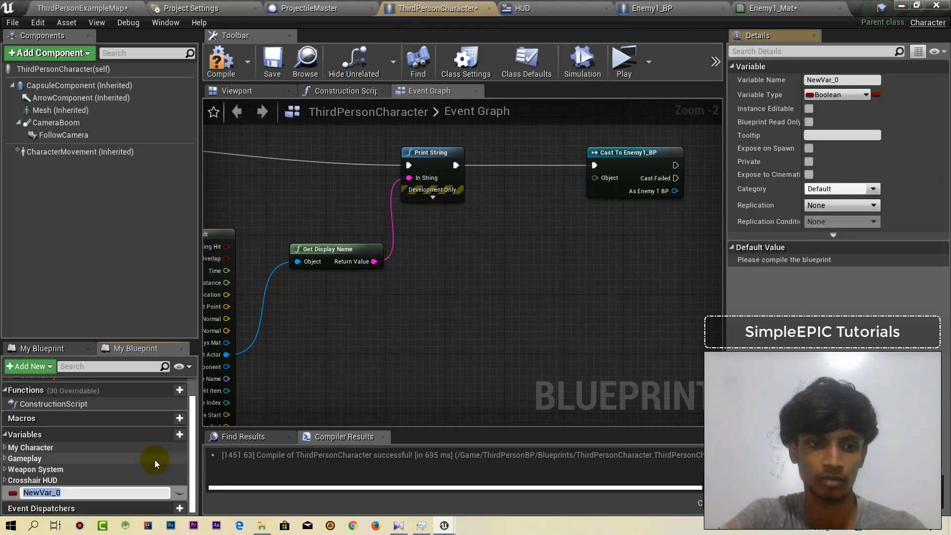
{"action": "type", "text": "Enem"}
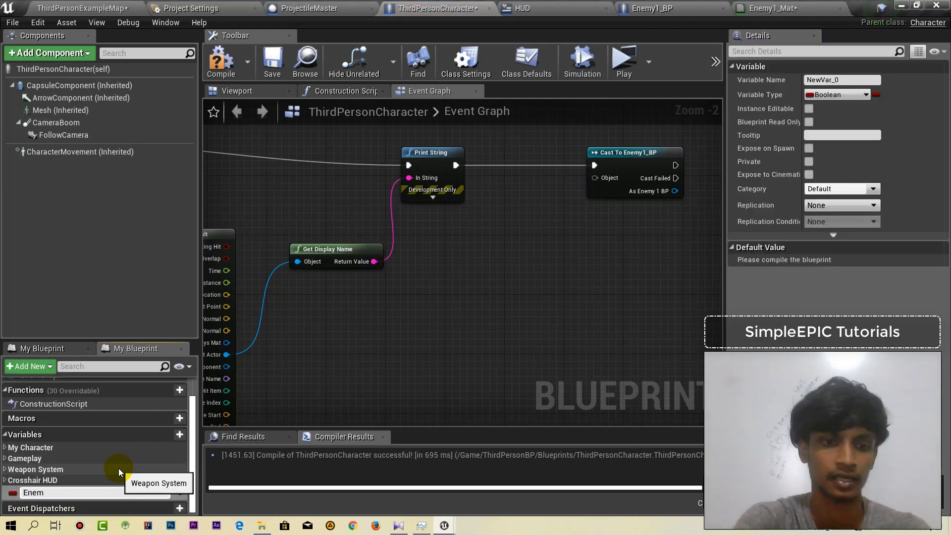
{"action": "type", "text": "yMasterBP"}
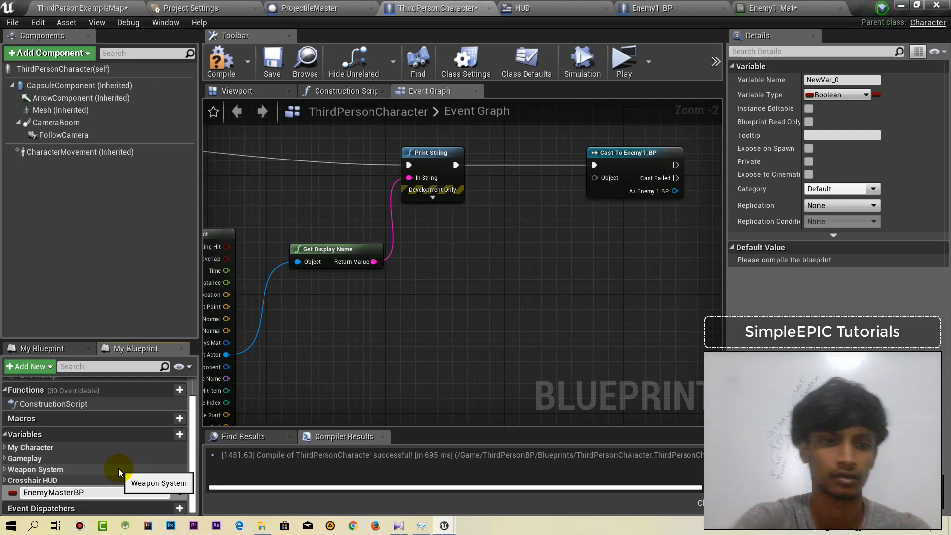
{"action": "key", "text": "Return"}
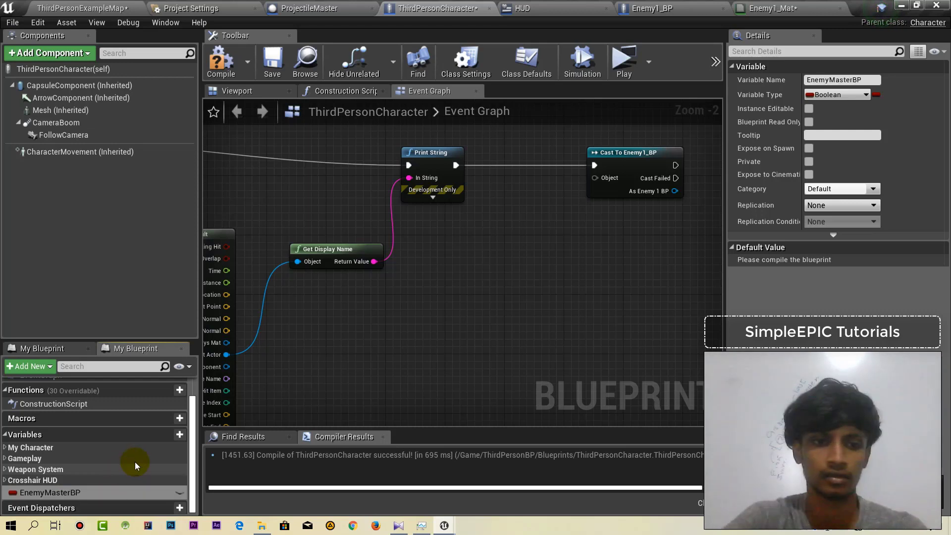
{"action": "left_click", "coordinate": [85, 492]}
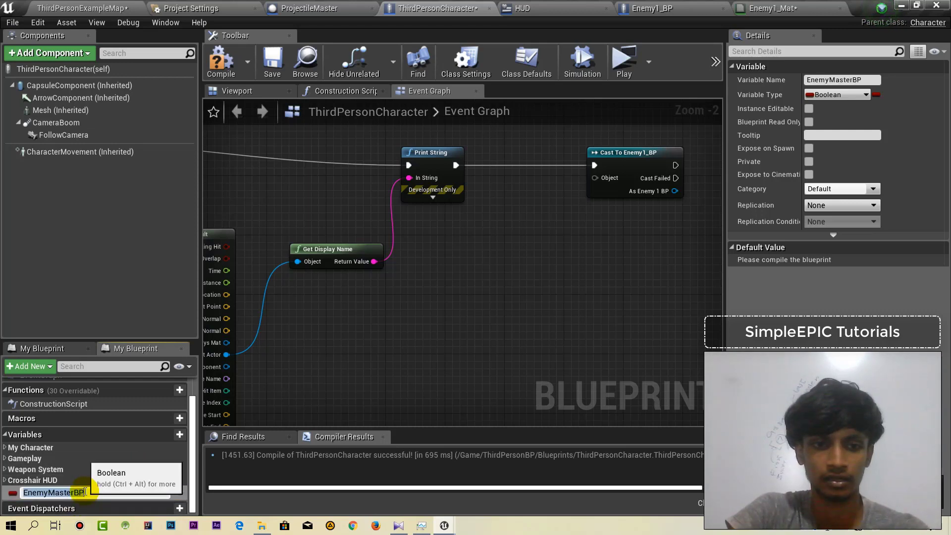
{"action": "type", "text": "Ref"}
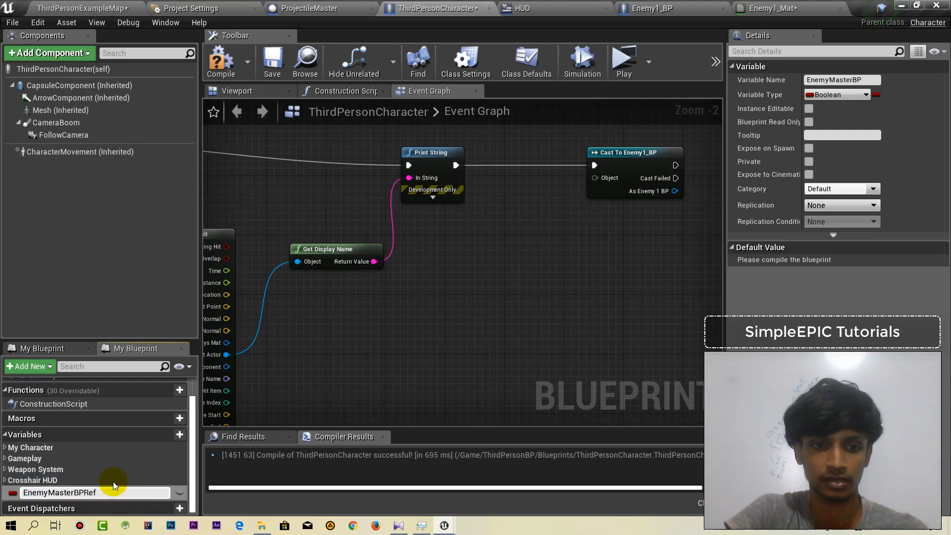
{"action": "key", "text": "Return"}
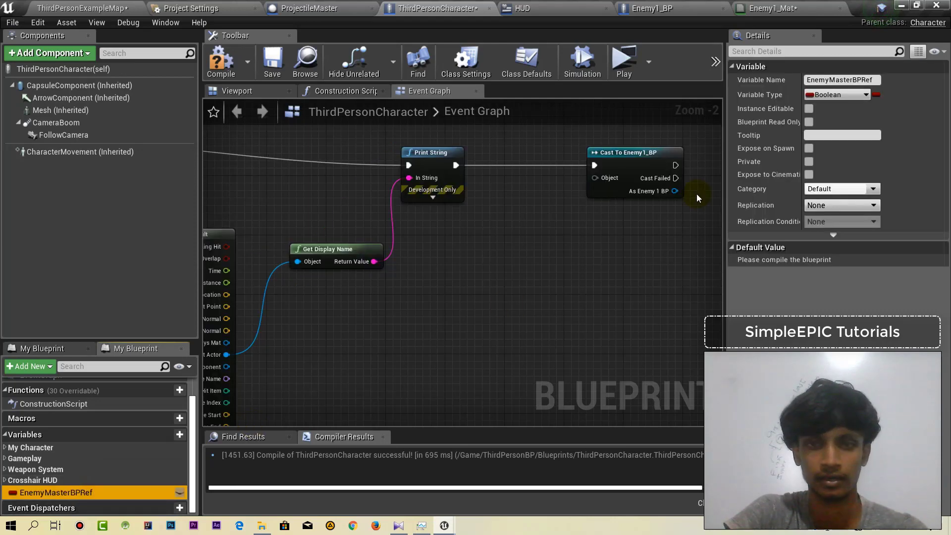
Step: Set the EnemyMasterBPRef variable's type to an Enemy 1 BP object reference and compile the blueprint
{"action": "left_click", "coordinate": [830, 95]}
{"action": "type", "text": "enemy"}
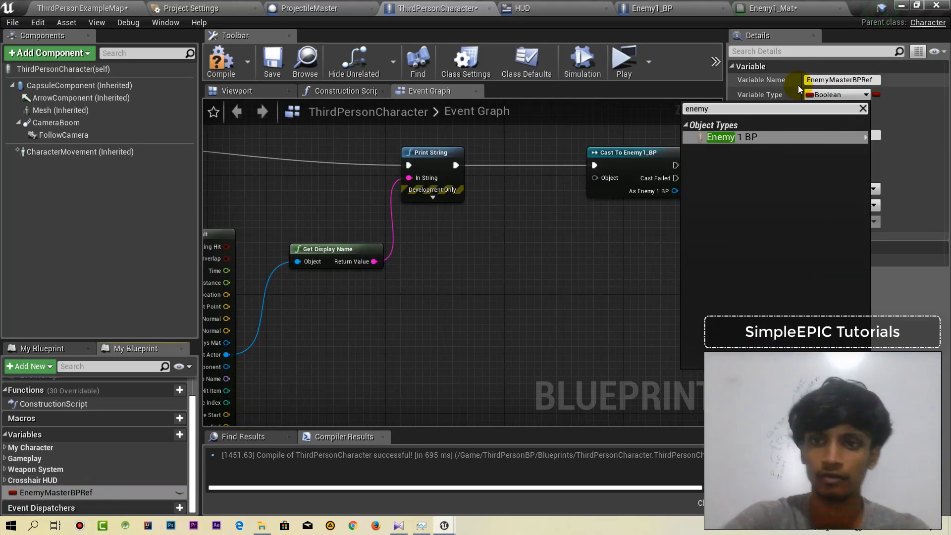
{"action": "key", "text": "Return"}
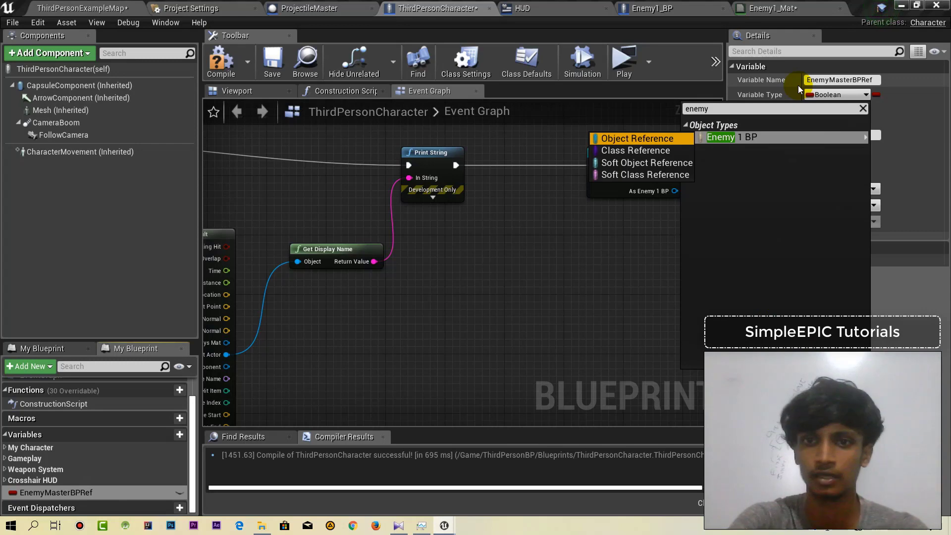
{"action": "key", "text": "Return"}
{"action": "left_click", "coordinate": [227, 73]}
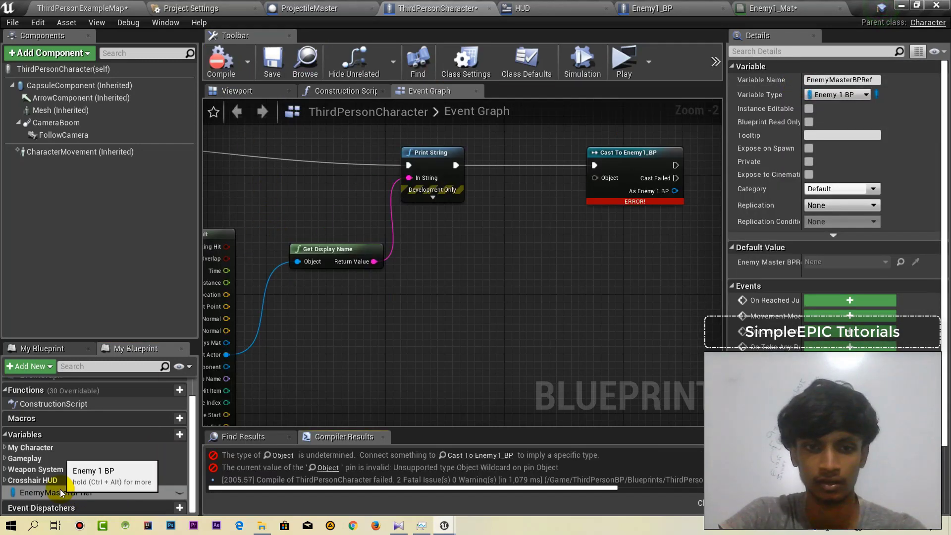
Step: Feed an EnemyMasterBPRef getter into the cast node's Object input, place the getter below the execution wire, and compile
{"action": "left_click_drag", "start_coordinate": [61, 488], "coordinate": [604, 177]}
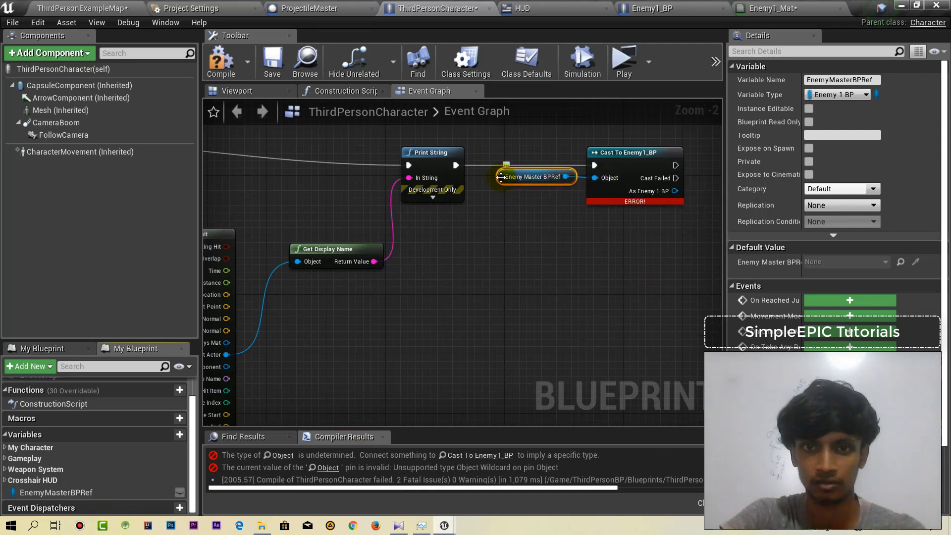
{"action": "left_click_drag", "start_coordinate": [501, 177], "coordinate": [502, 220]}
{"action": "left_click", "coordinate": [220, 62]}
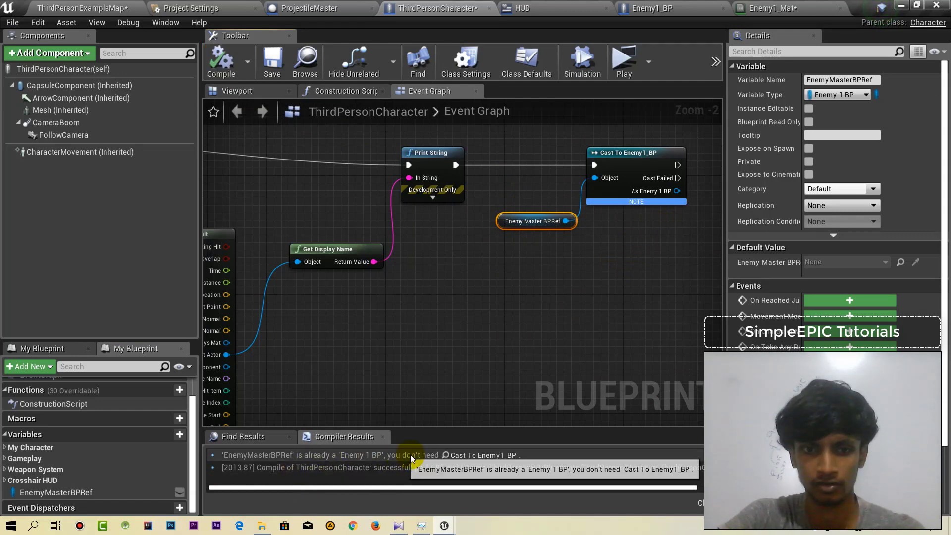
Step: Change the EnemyMasterBPRef variable's type to an Actor object reference, accept the type change, close the reference search window and compile
{"action": "right_click_drag", "start_coordinate": [572, 230], "coordinate": [531, 242]}
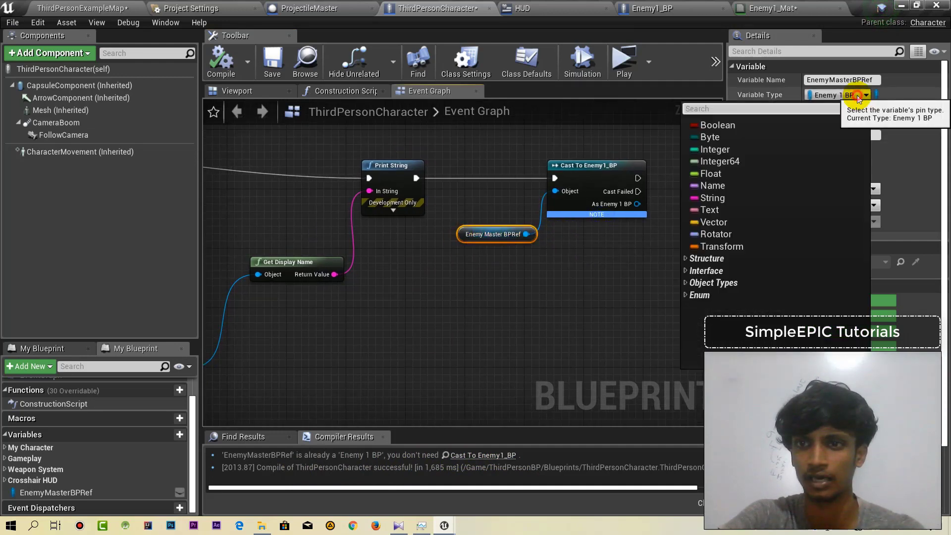
{"action": "left_click", "coordinate": [858, 95]}
{"action": "type", "text": "acot"}
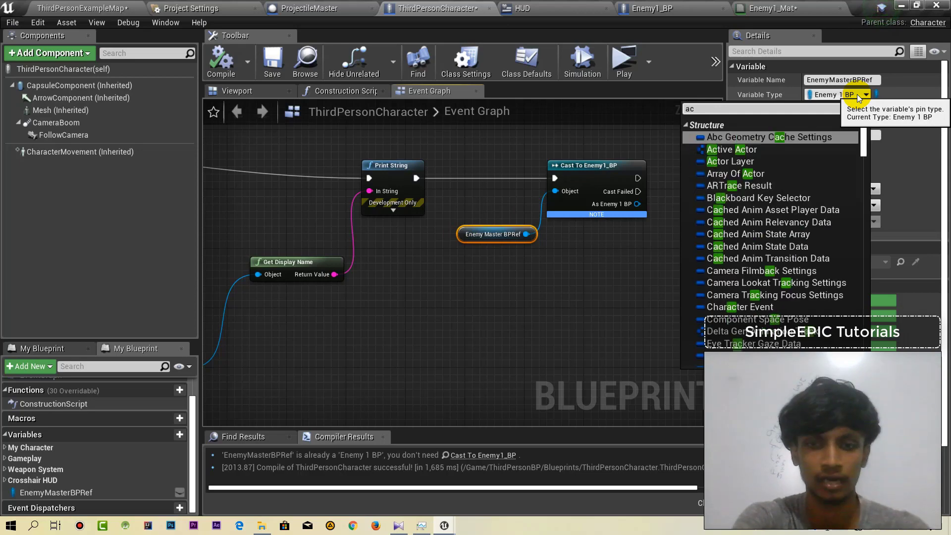
{"action": "key", "text": "BackSpace"}
{"action": "key", "text": "BackSpace"}
{"action": "key", "text": "BackSpace"}
{"action": "type", "text": "t"}
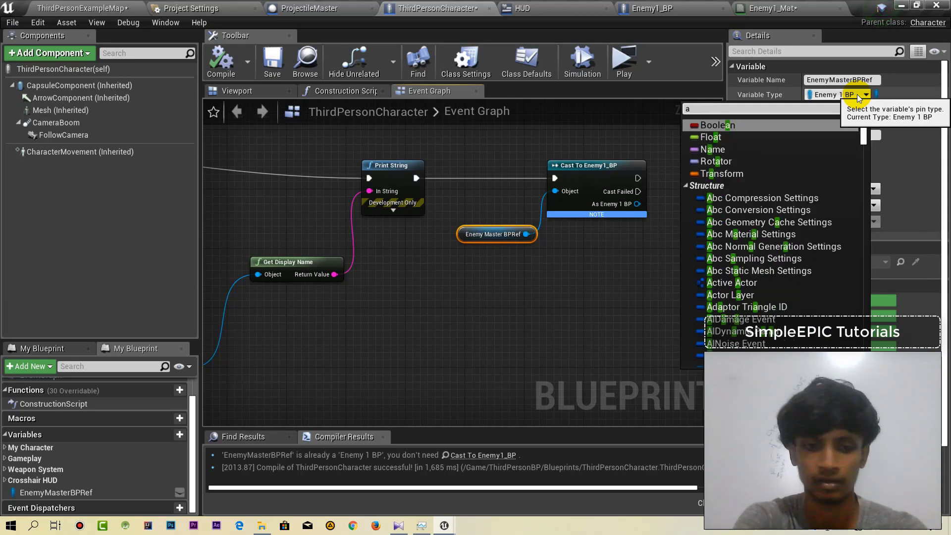
{"action": "type", "text": "or"}
{"action": "key", "text": "BackSpace"}
{"action": "key", "text": "BackSpace"}
{"action": "key", "text": "BackSpace"}
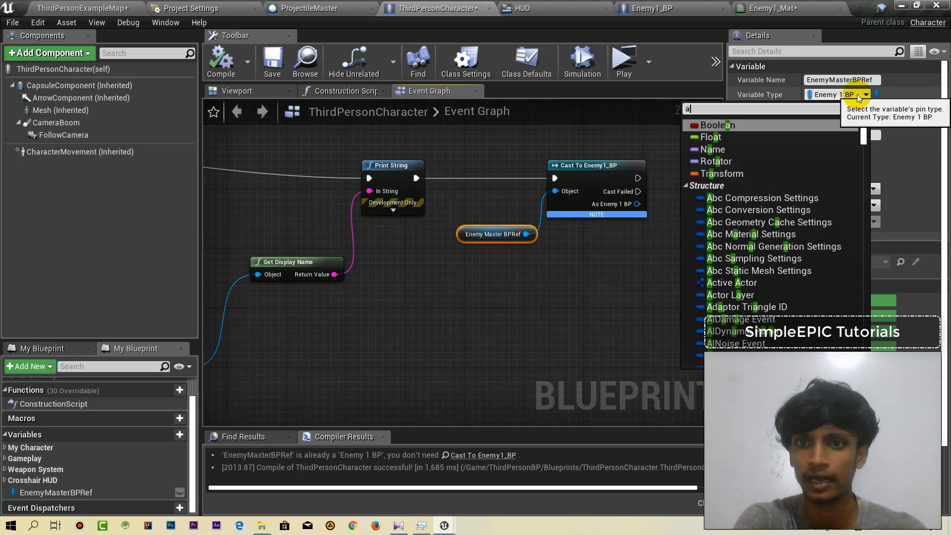
{"action": "type", "text": "ctor"}
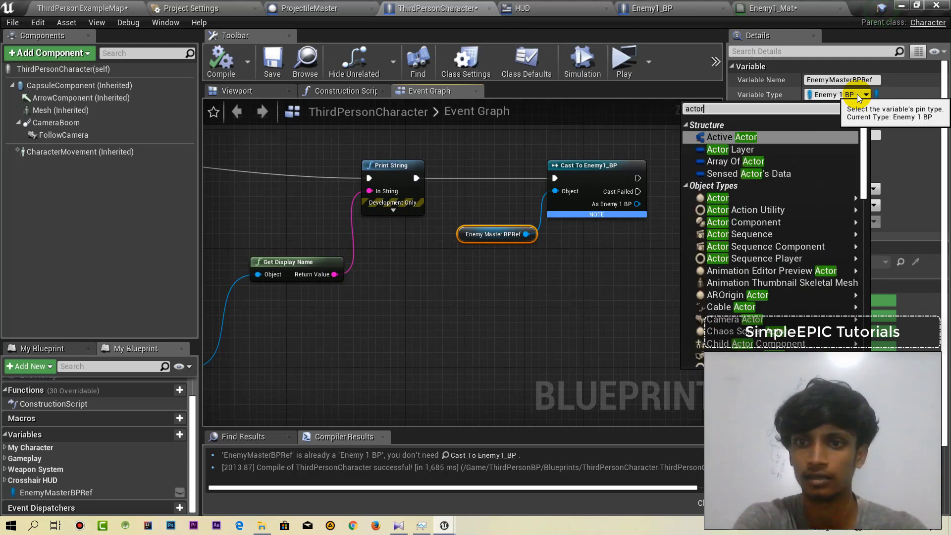
{"action": "key", "text": "Down"}
{"action": "key", "text": "Down"}
{"action": "key", "text": "Down"}
{"action": "key", "text": "Down"}
{"action": "key", "text": "Down"}
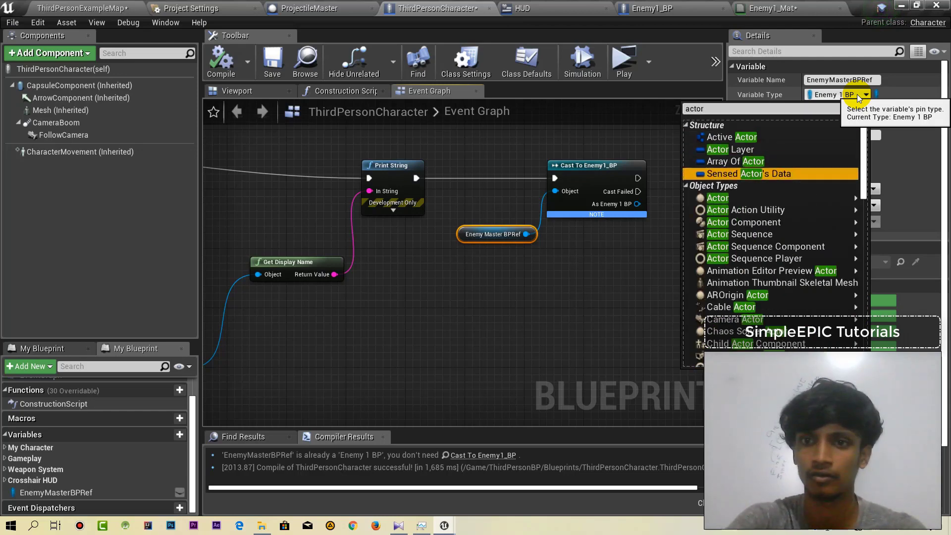
{"action": "key", "text": "Right"}
{"action": "key", "text": "Return"}
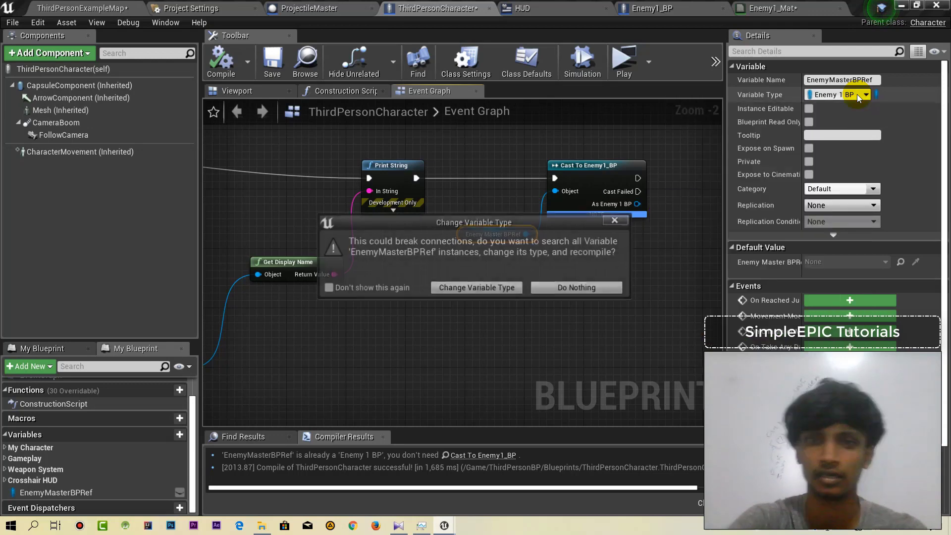
{"action": "left_click", "coordinate": [470, 288]}
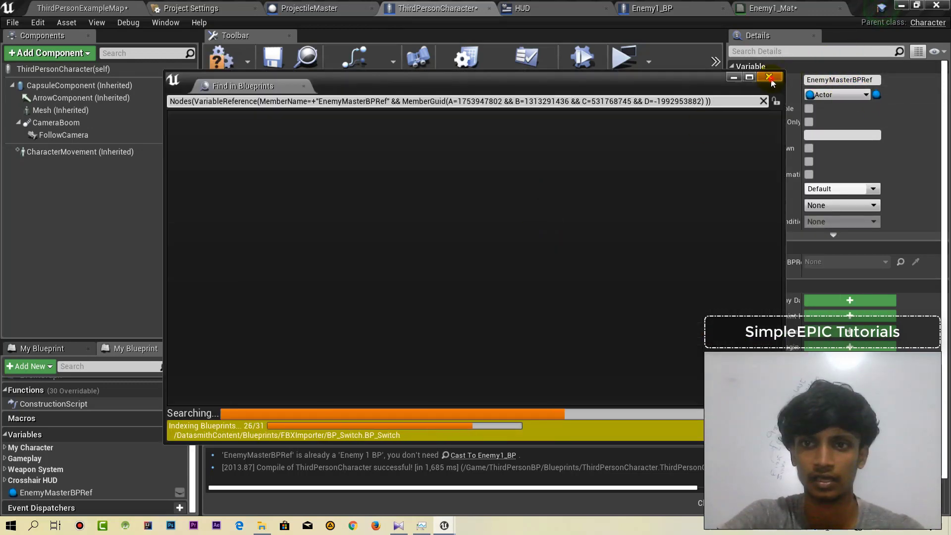
{"action": "left_click", "coordinate": [769, 77]}
{"action": "left_click", "coordinate": [219, 60]}
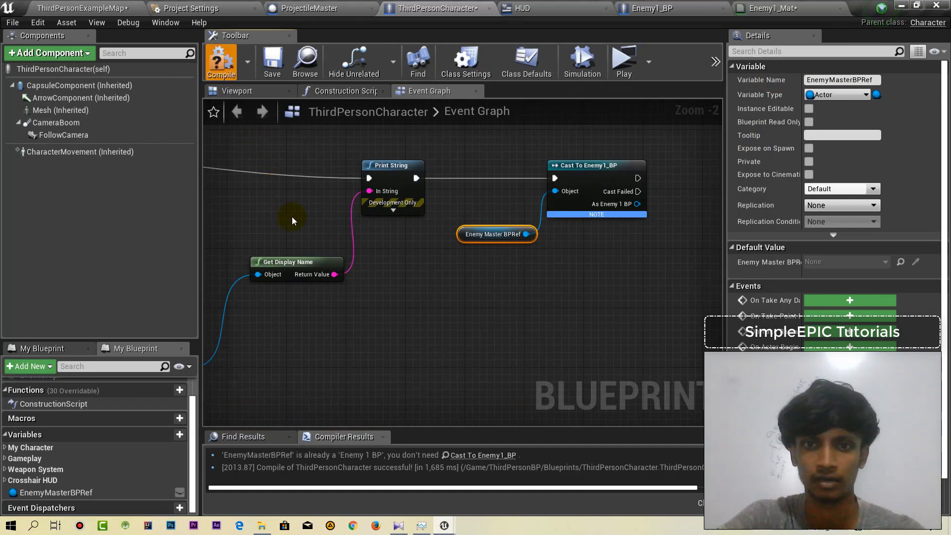
Step: Add a Get Health node from the As Enemy 1 BP output of the Cast To Enemy1_BP node
{"action": "right_click_drag", "start_coordinate": [605, 250], "coordinate": [535, 255]}
{"action": "left_click", "coordinate": [492, 238]}
{"action": "scroll", "coordinate": [471, 240], "scroll_direction": "up", "scroll_amount": 2}
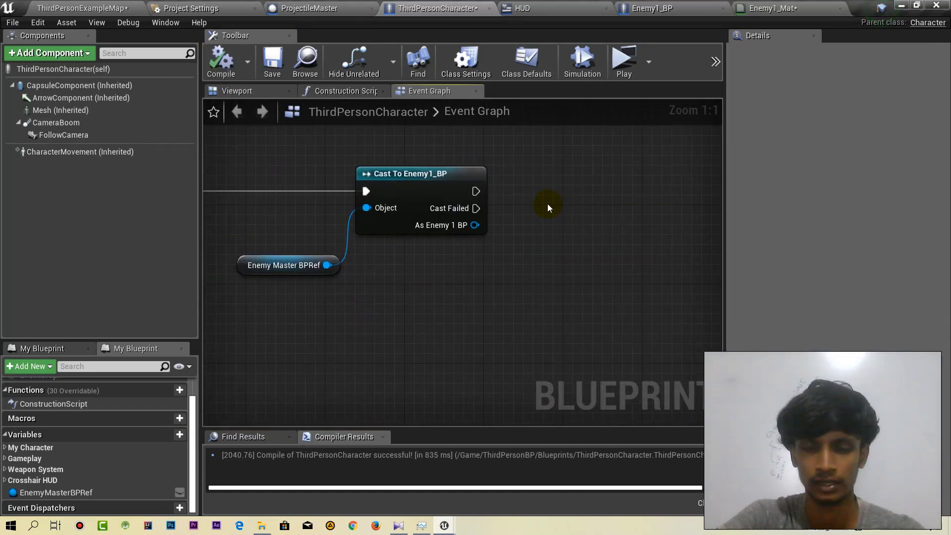
{"action": "right_click_drag", "start_coordinate": [578, 229], "coordinate": [510, 211]}
{"action": "left_click_drag", "start_coordinate": [405, 207], "coordinate": [470, 254]}
{"action": "type", "text": "geth"}
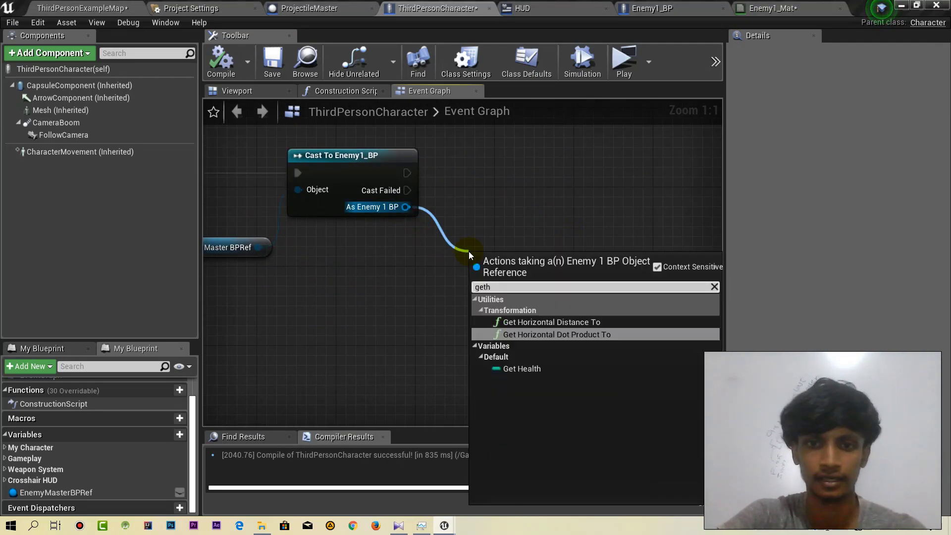
{"action": "left_click", "coordinate": [525, 369]}
Step: Add a Print String executed after the cast, align it farther along the row, and feed the Health value into its In String input
{"action": "right_click_drag", "start_coordinate": [497, 228], "coordinate": [481, 259]}
{"action": "left_click_drag", "start_coordinate": [471, 206], "coordinate": [551, 198]}
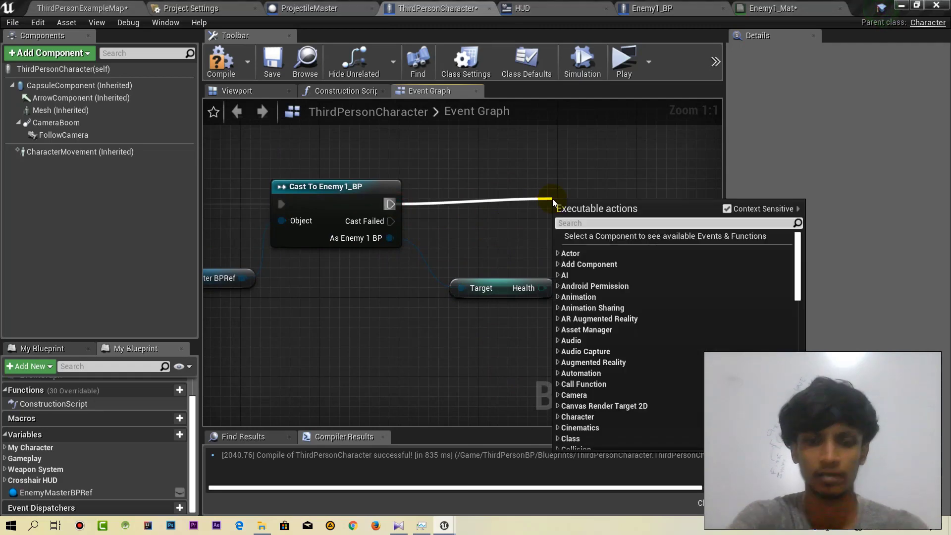
{"action": "type", "text": "prin"}
{"action": "key", "text": "Return"}
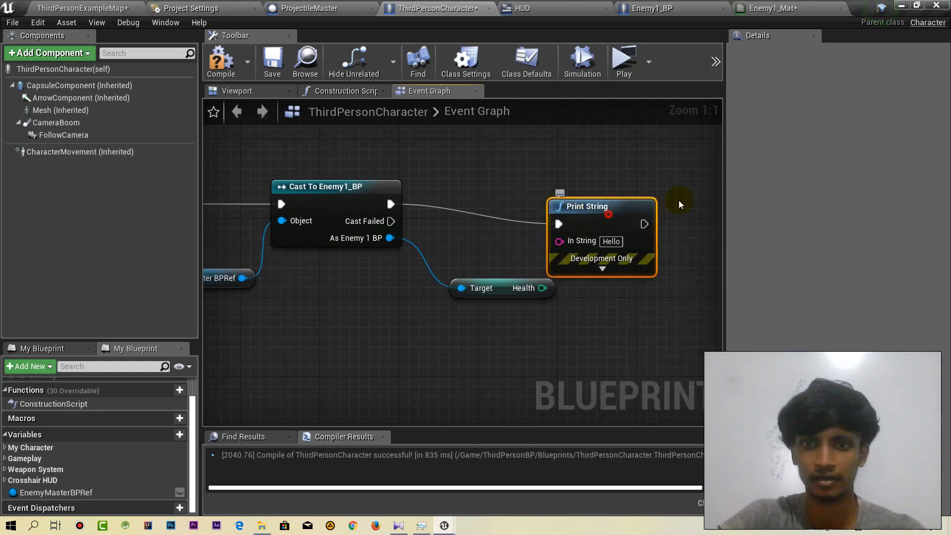
{"action": "mouse_move", "coordinate": [608, 214]}
{"action": "left_mouse_down"}
{"action": "mouse_move", "coordinate": [694, 200]}
{"action": "mouse_move", "coordinate": [684, 202]}
{"action": "left_mouse_up"}
{"action": "right_click_drag", "start_coordinate": [572, 205], "coordinate": [448, 199]}
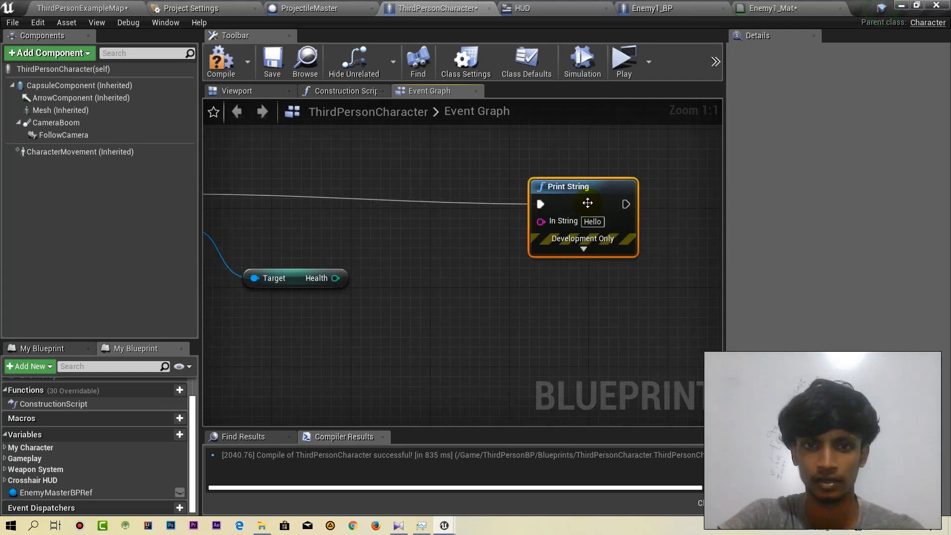
{"action": "left_click_drag", "start_coordinate": [587, 203], "coordinate": [587, 193]}
{"action": "mouse_move", "coordinate": [335, 277]}
{"action": "left_mouse_down"}
{"action": "mouse_move", "coordinate": [538, 218]}
{"action": "mouse_move", "coordinate": [535, 211]}
{"action": "left_mouse_up"}
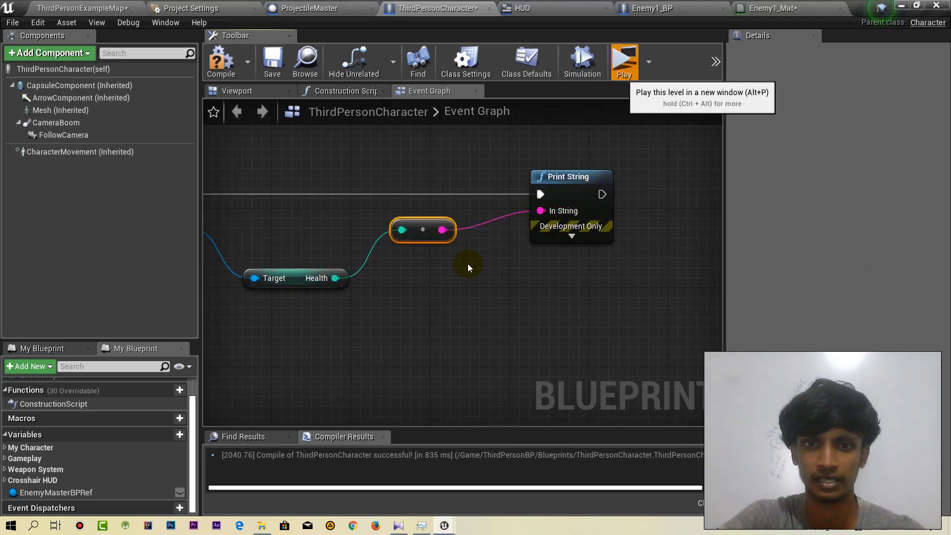
Step: Playtest the level: walk toward the red enemy, aim, fire several shots at it, and end the session
{"action": "key", "text": "w"}
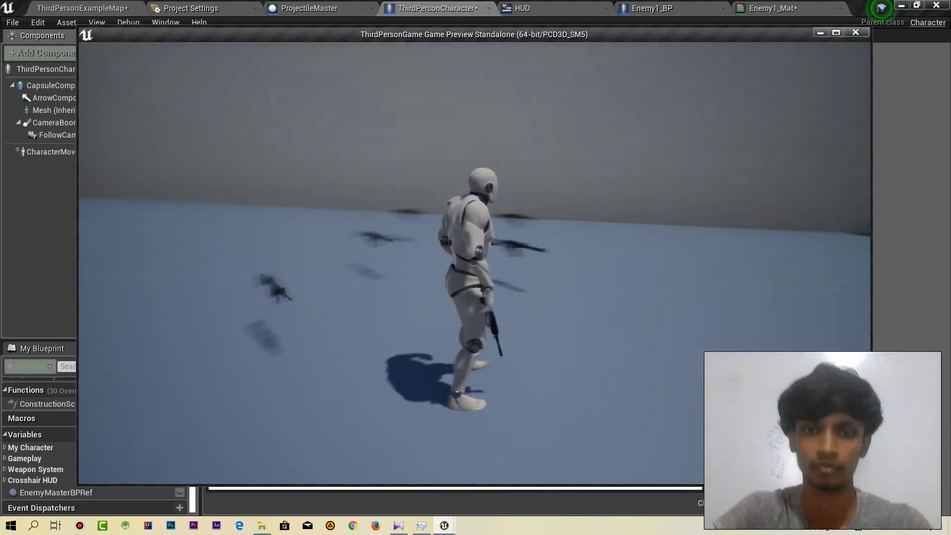
{"action": "key", "text": "w"}
{"action": "right_click", "coordinate": [474, 262]}
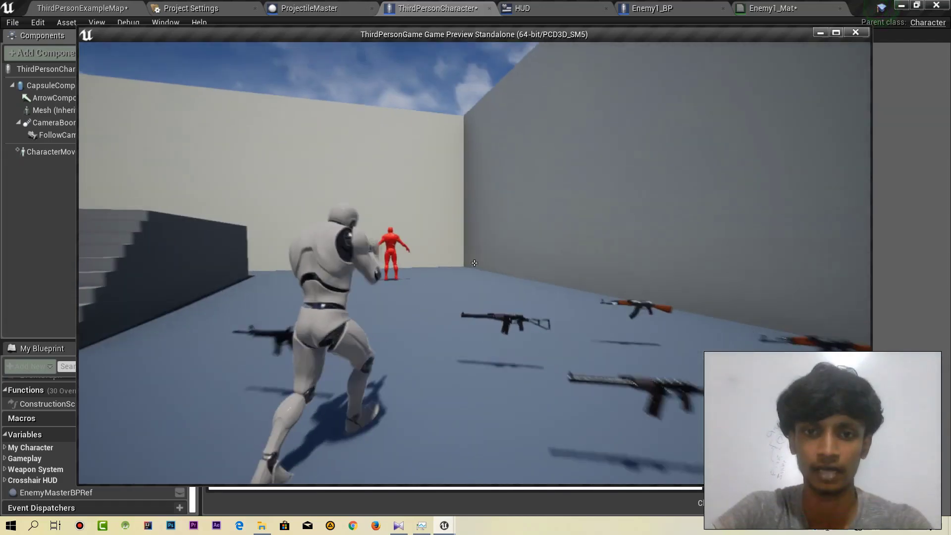
{"action": "key", "text": "w"}
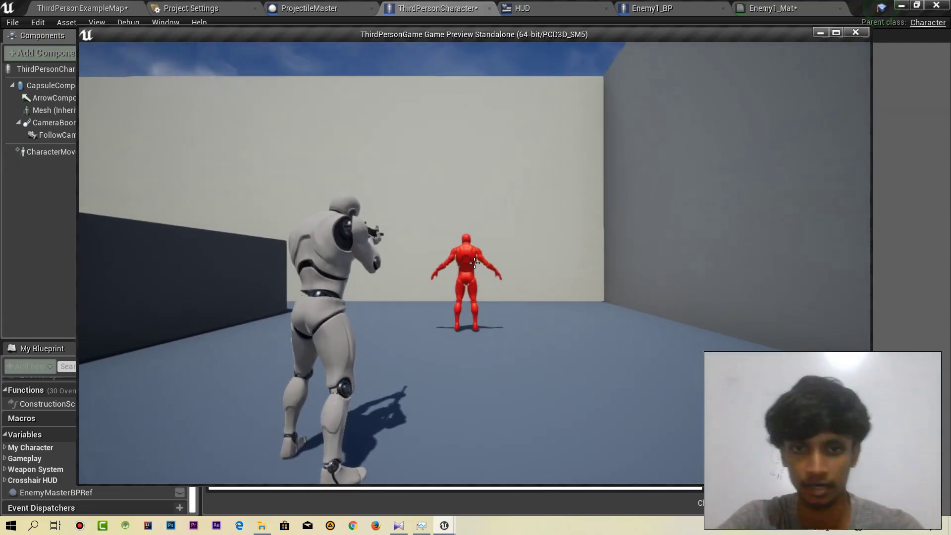
{"action": "left_click", "coordinate": [474, 262]}
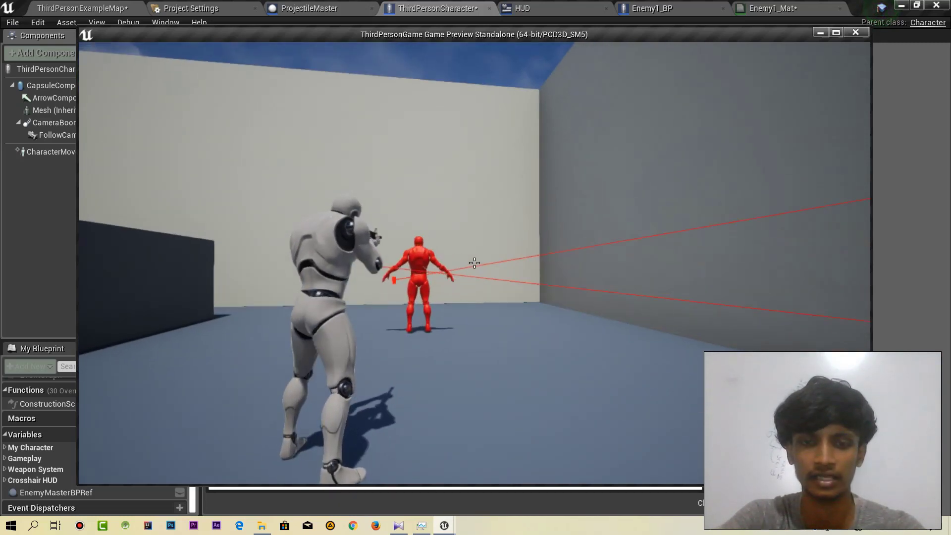
{"action": "left_click", "coordinate": [474, 262]}
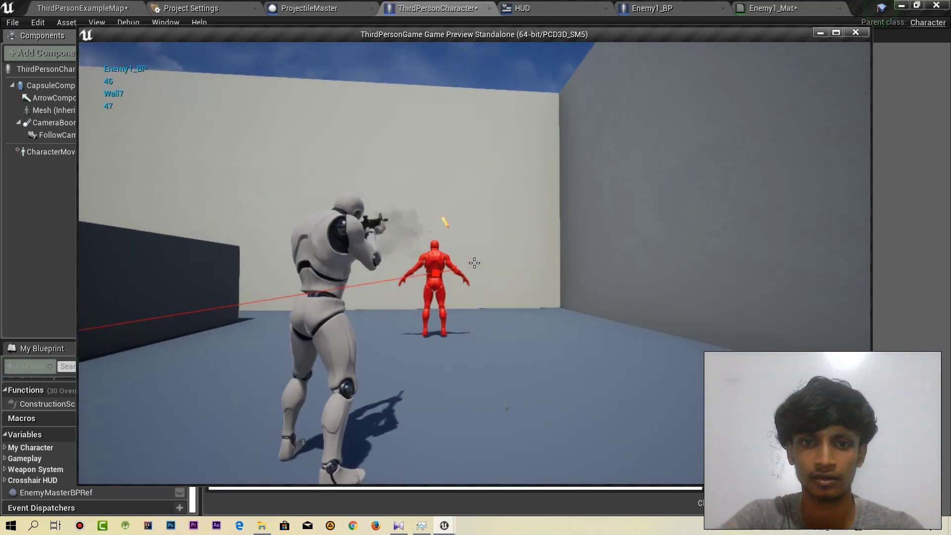
{"action": "left_click", "coordinate": [474, 262]}
{"action": "left_click", "coordinate": [474, 263]}
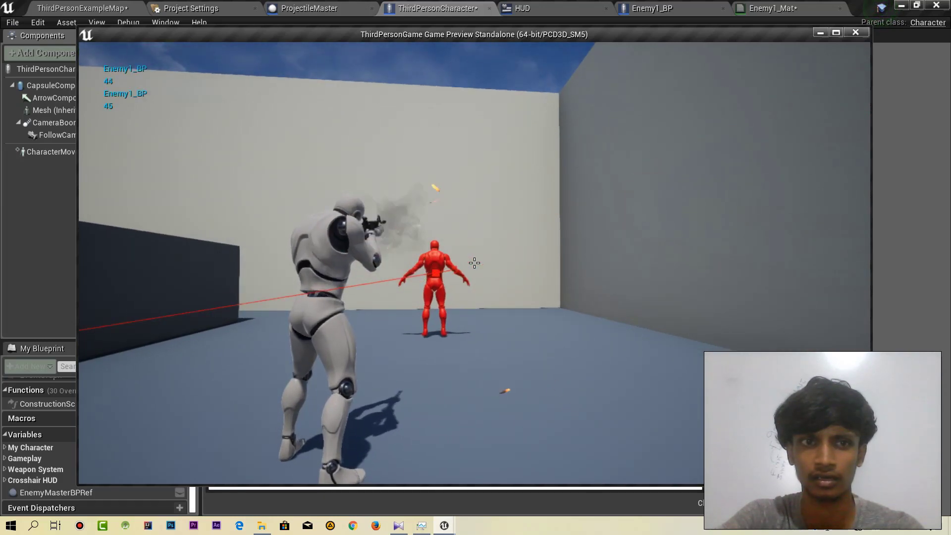
{"action": "left_click", "coordinate": [474, 262]}
{"action": "key", "text": "Escape"}
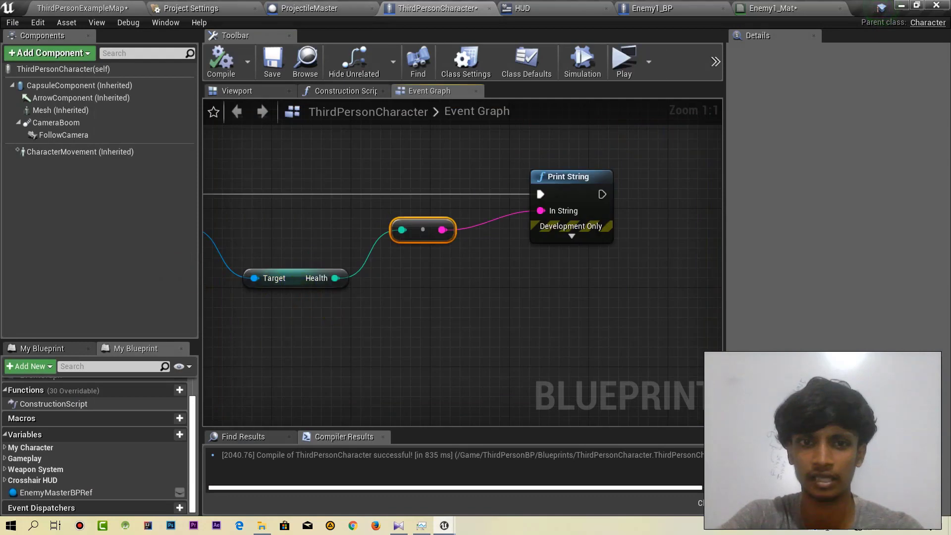
Step: Examine the node chain from the EnemyMasterBPRef getter through the Enemy1_BP cast and Health getter to the Print String
{"action": "right_click_drag", "start_coordinate": [371, 307], "coordinate": [509, 290]}
{"action": "scroll", "coordinate": [510, 290], "scroll_direction": "down", "scroll_amount": 2}
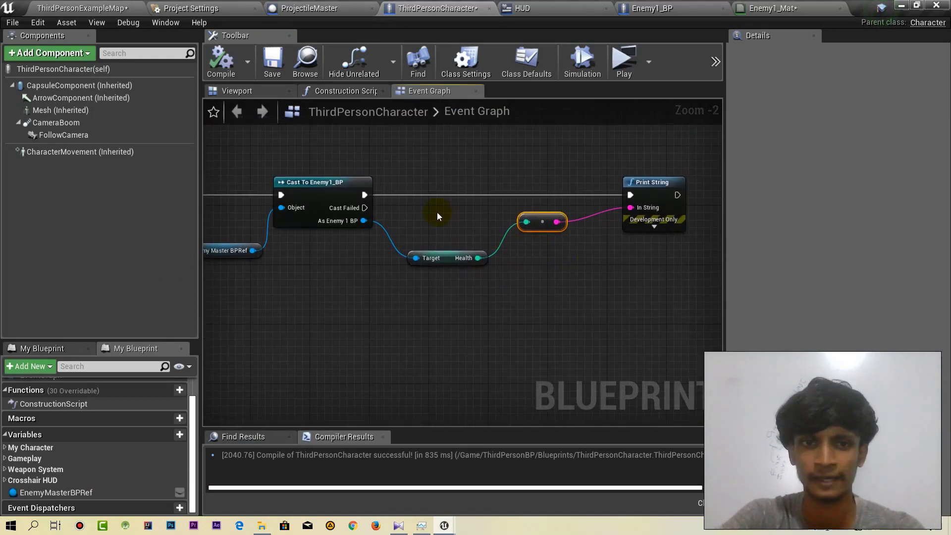
{"action": "right_click_drag", "start_coordinate": [416, 259], "coordinate": [465, 237]}
{"action": "scroll", "coordinate": [465, 237], "scroll_direction": "down", "scroll_amount": 2}
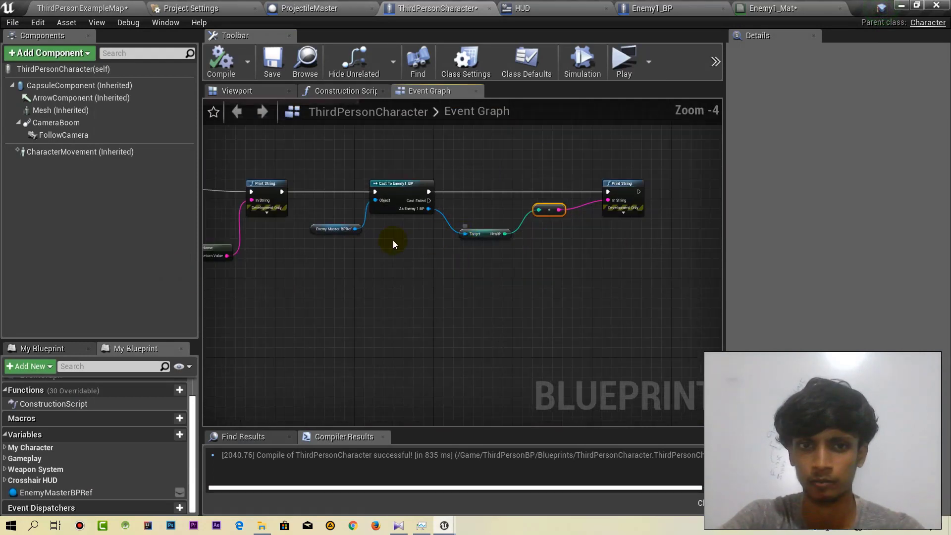
{"action": "mouse_move", "coordinate": [393, 240]}
{"action": "right_mouse_down"}
{"action": "mouse_move", "coordinate": [753, 238]}
{"action": "mouse_move", "coordinate": [382, 246]}
{"action": "right_mouse_up"}
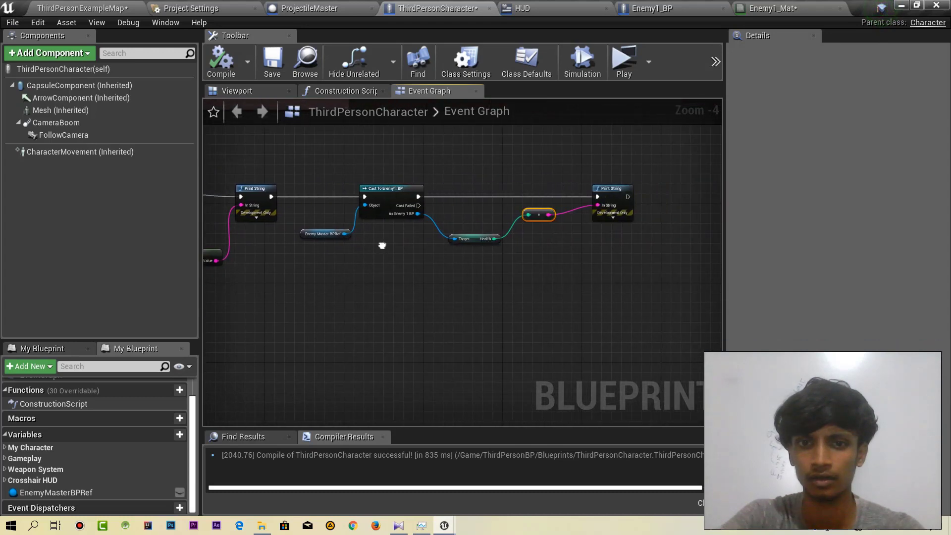
{"action": "scroll", "coordinate": [527, 198], "scroll_direction": "up", "scroll_amount": 4}
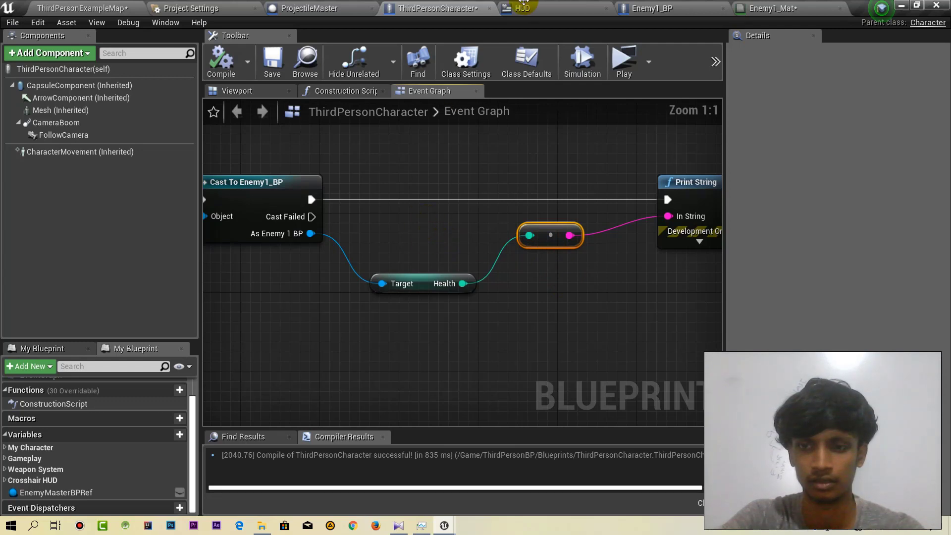
{"action": "left_click", "coordinate": [528, 8]}
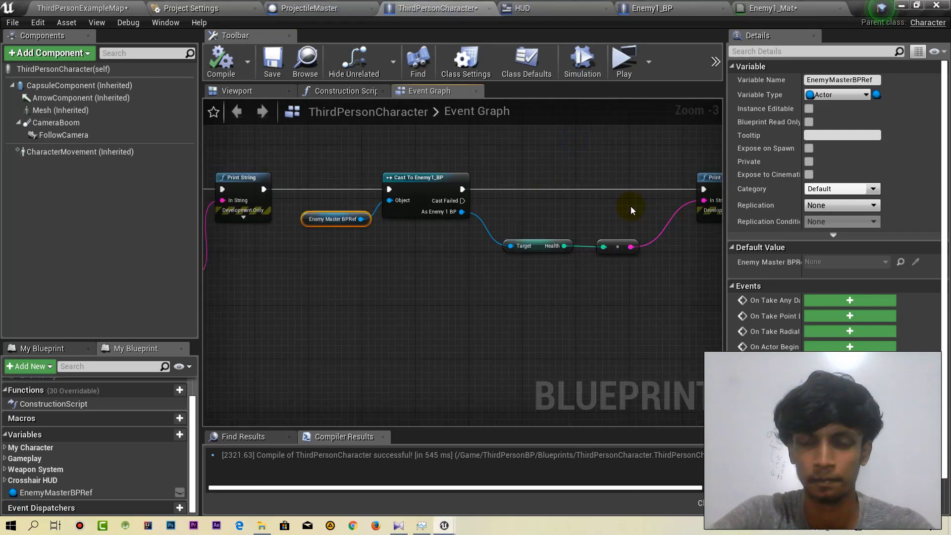
{"action": "right_click_drag", "start_coordinate": [631, 206], "coordinate": [524, 173]}
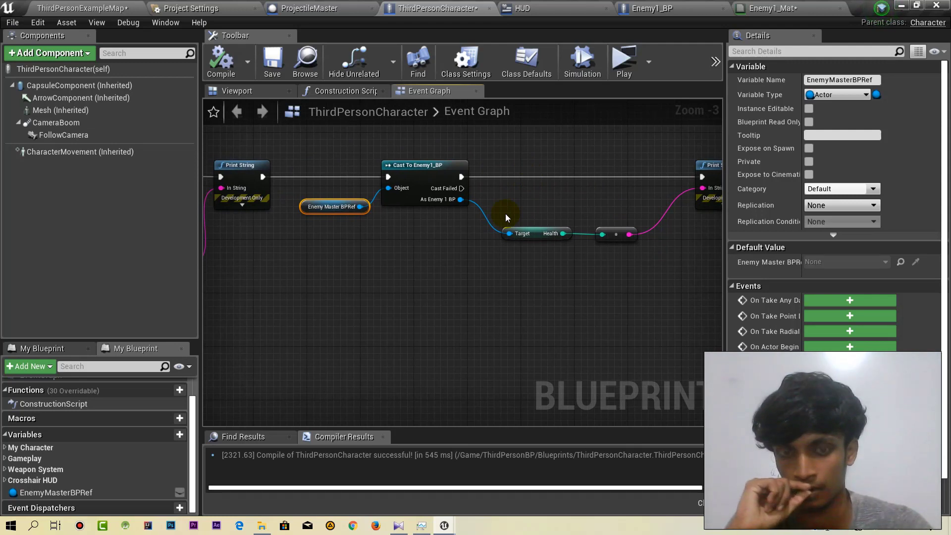
Step: Delete the EnemyMasterBPRef getter and connect the hit result's Hit Actor output to the Cast To Enemy1_BP node's Object input
{"action": "left_click", "coordinate": [404, 226]}
{"action": "right_click_drag", "start_coordinate": [308, 244], "coordinate": [363, 255]}
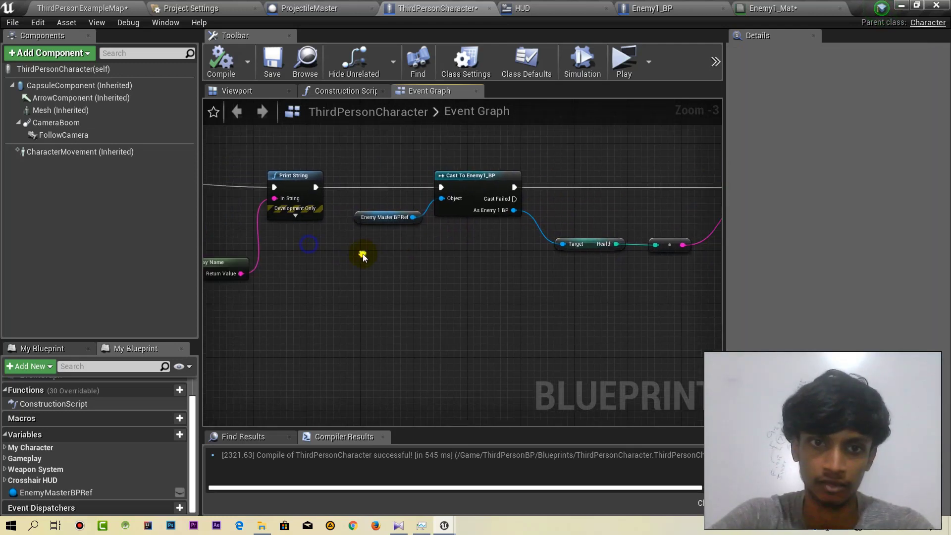
{"action": "left_click_drag", "start_coordinate": [408, 238], "coordinate": [406, 236]}
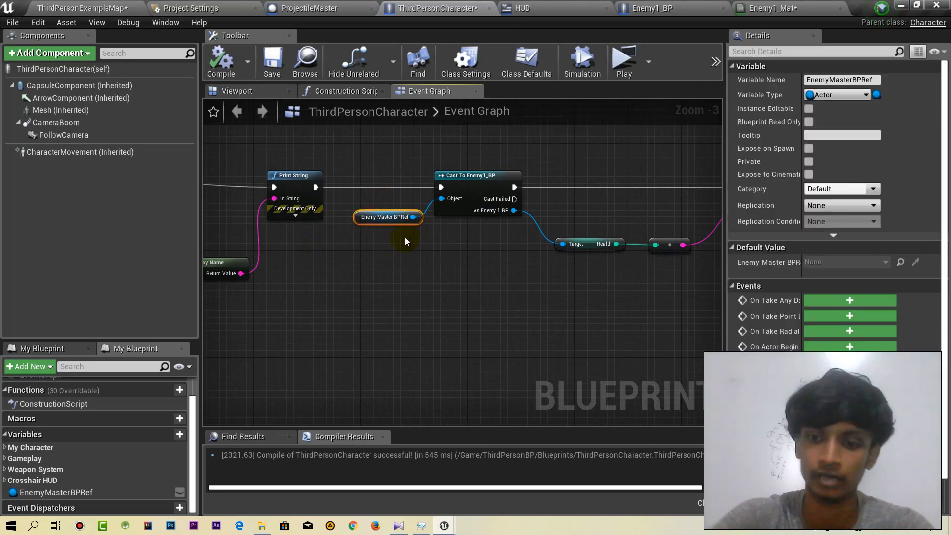
{"action": "key", "text": "Delete"}
{"action": "right_click_drag", "start_coordinate": [401, 235], "coordinate": [491, 194]}
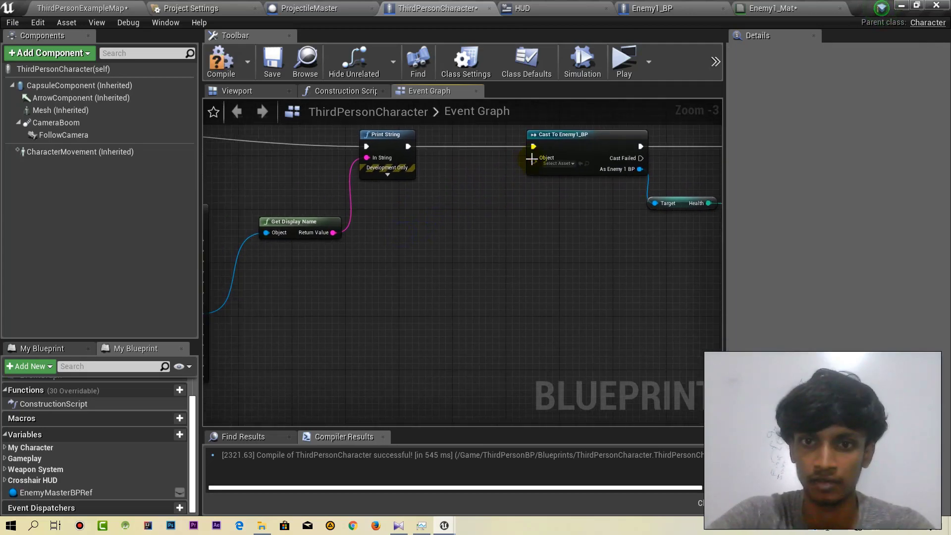
{"action": "left_click_drag", "start_coordinate": [534, 161], "coordinate": [319, 314]}
{"action": "right_click_drag", "start_coordinate": [489, 300], "coordinate": [350, 265]}
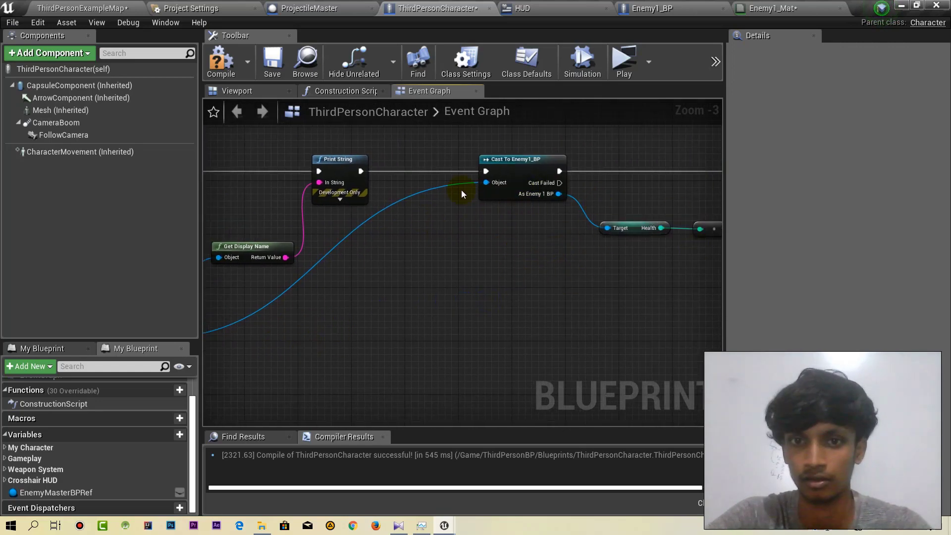
Step: Compile the blueprint and playtest the level: aim at the red enemy, fire several shots at it, and end the session
{"action": "right_click_drag", "start_coordinate": [637, 180], "coordinate": [549, 178]}
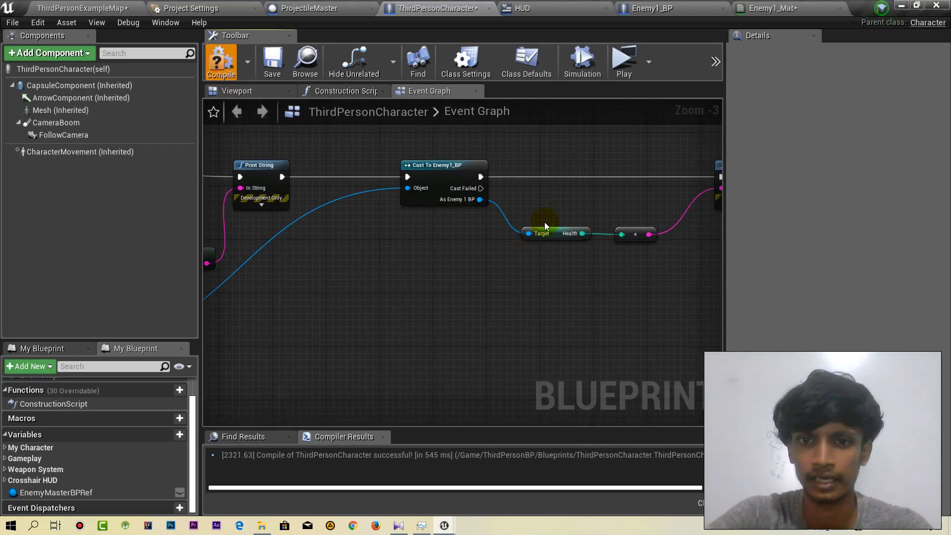
{"action": "right_click_drag", "start_coordinate": [621, 188], "coordinate": [478, 196]}
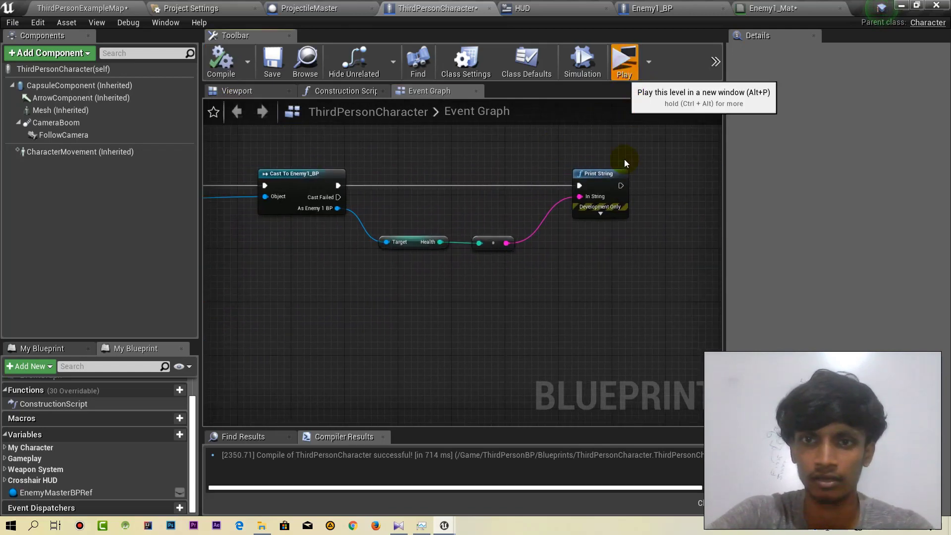
{"action": "left_click", "coordinate": [625, 70]}
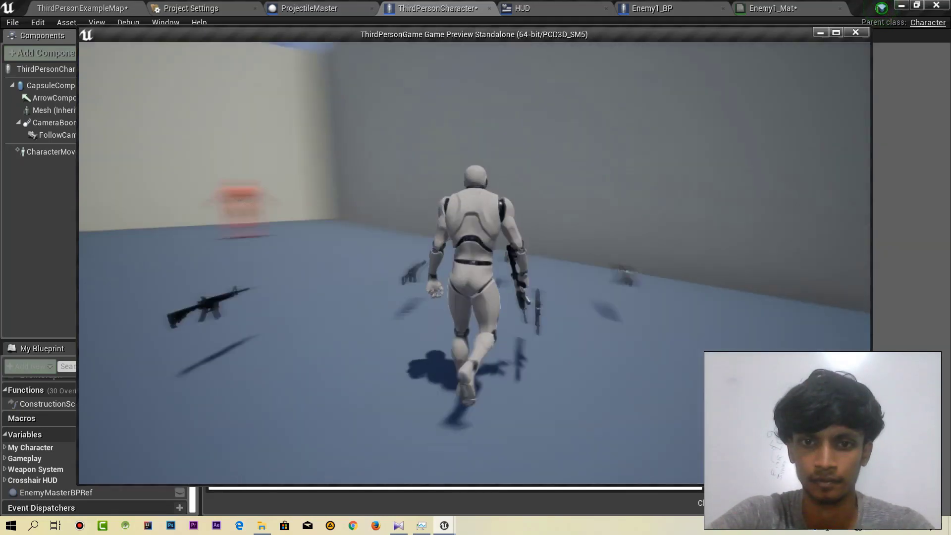
{"action": "left_click", "coordinate": [475, 263]}
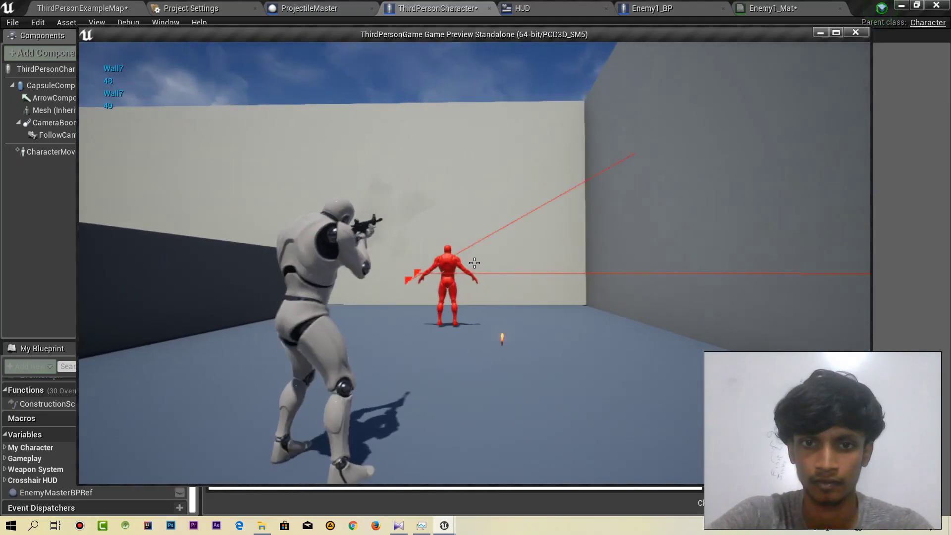
{"action": "left_click", "coordinate": [474, 263]}
{"action": "left_click", "coordinate": [474, 263]}
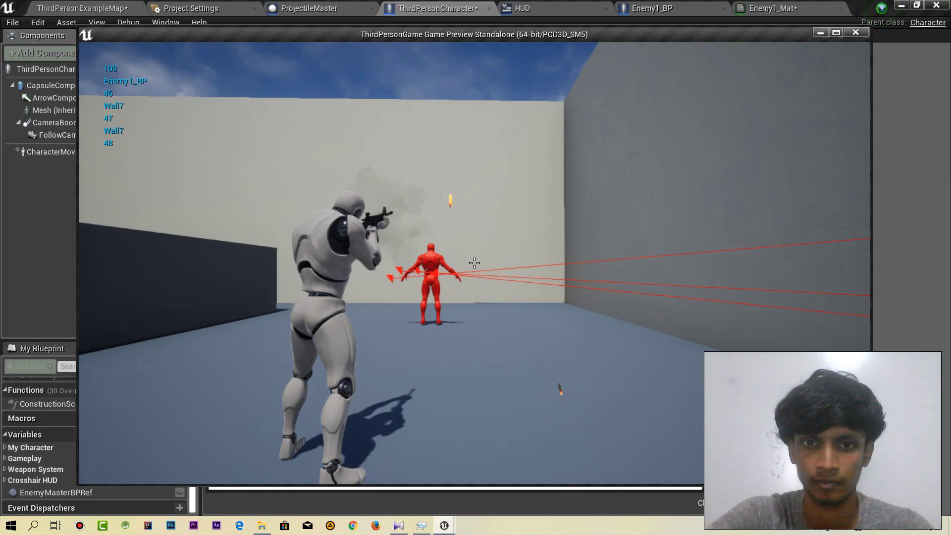
{"action": "left_click", "coordinate": [474, 263]}
{"action": "left_click", "coordinate": [474, 263]}
{"action": "left_click", "coordinate": [474, 263]}
{"action": "left_click", "coordinate": [475, 263]}
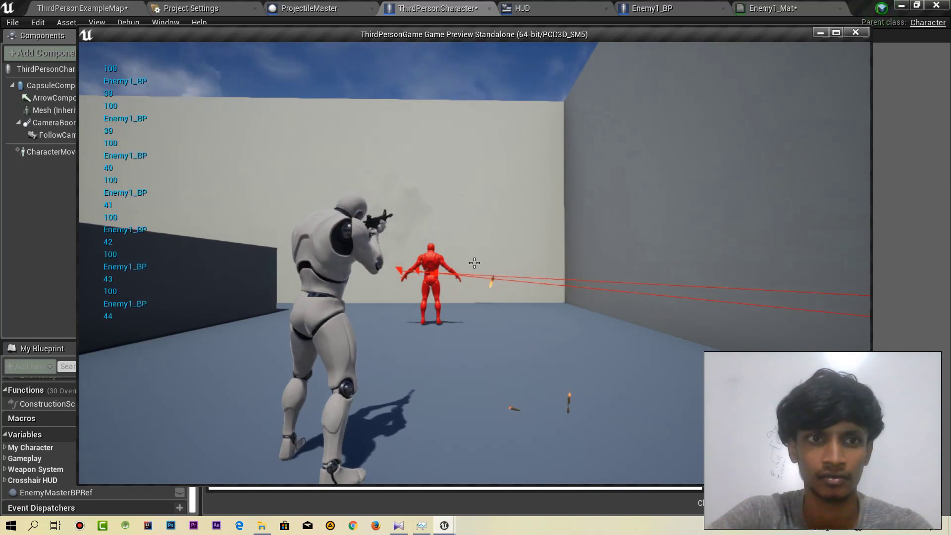
{"action": "left_click", "coordinate": [474, 263]}
{"action": "left_click", "coordinate": [474, 263]}
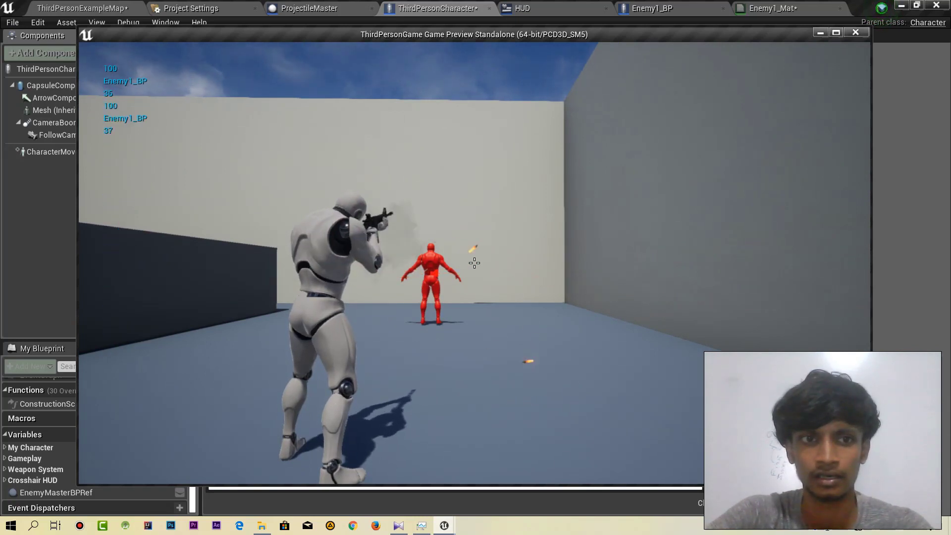
{"action": "key", "text": "Escape"}
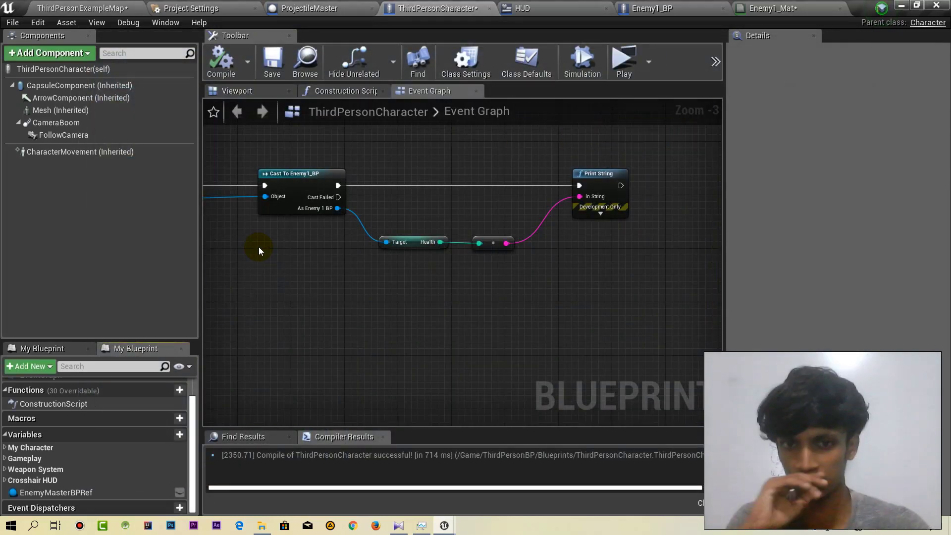
Step: Delete the Print String after the Enemy1_BP cast together with the conversion node that feeds it the Health value
{"action": "right_click_drag", "start_coordinate": [252, 281], "coordinate": [453, 244]}
{"action": "scroll", "coordinate": [448, 243], "scroll_direction": "down", "scroll_amount": 4}
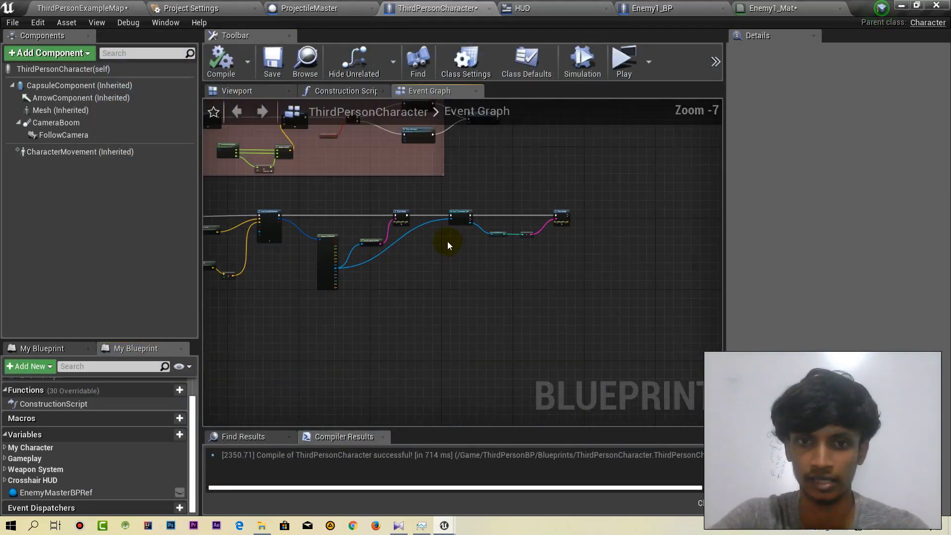
{"action": "scroll", "coordinate": [454, 260], "scroll_direction": "up", "scroll_amount": 5}
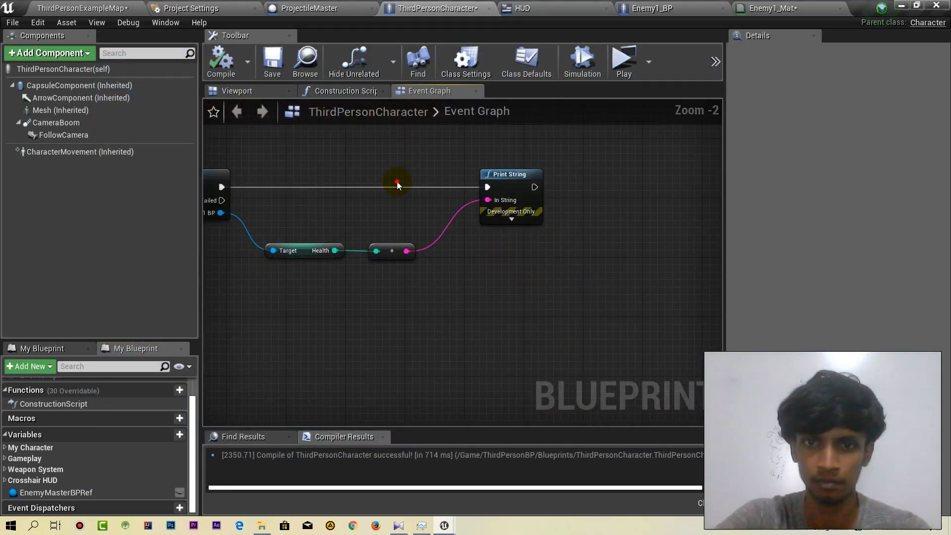
{"action": "left_click_drag", "start_coordinate": [396, 182], "coordinate": [545, 263]}
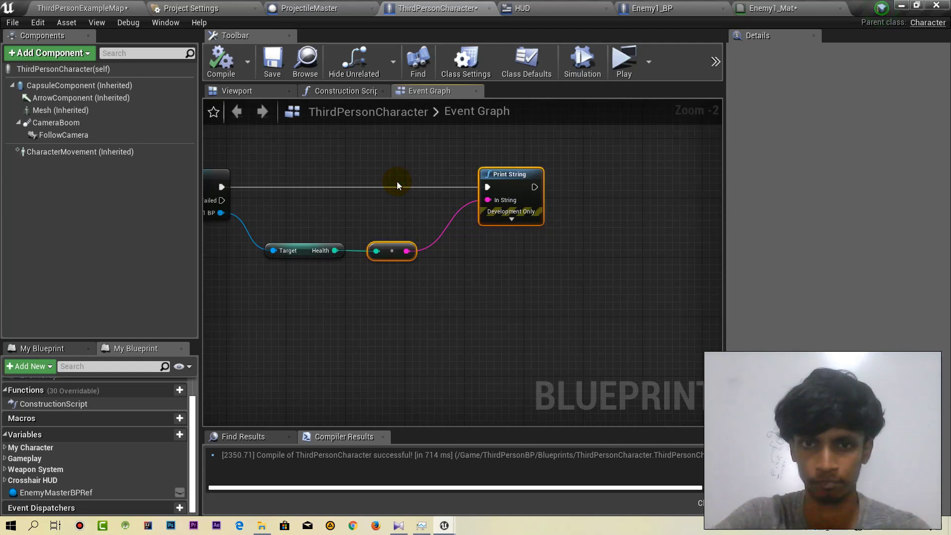
{"action": "key", "text": "Delete"}
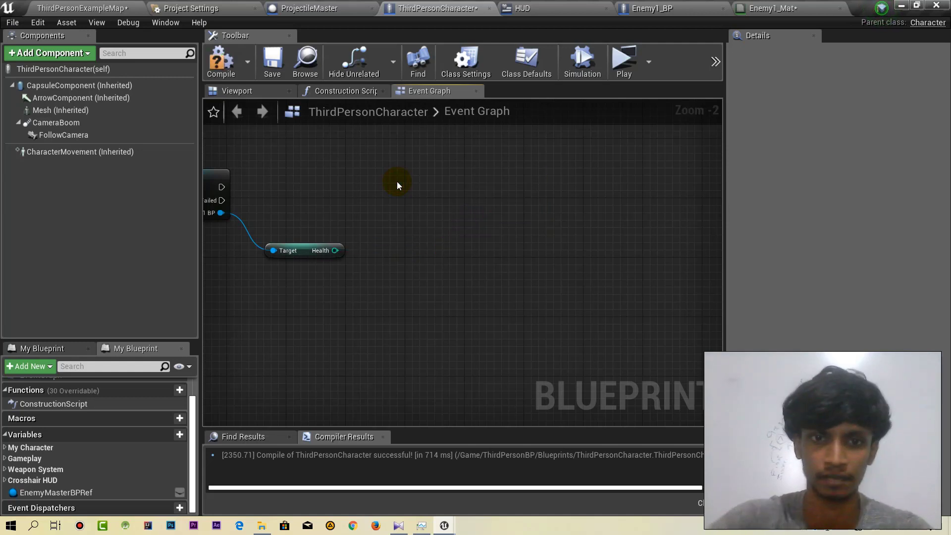
Step: Delete the EnemyMasterBPRef variable from the character blueprint and compile it
{"action": "scroll", "coordinate": [566, 160], "scroll_direction": "down", "scroll_amount": 7}
{"action": "scroll", "coordinate": [530, 183], "scroll_direction": "up", "scroll_amount": 6}
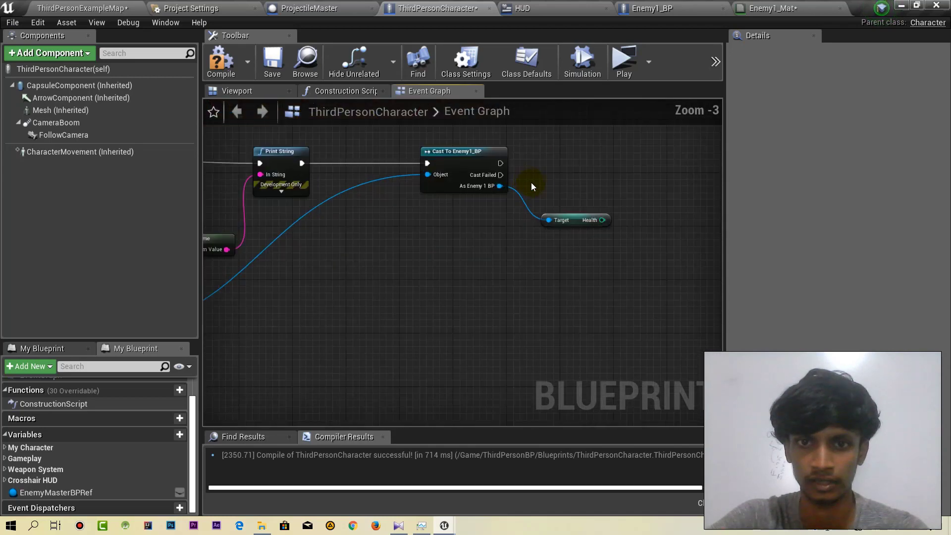
{"action": "right_click_drag", "start_coordinate": [449, 162], "coordinate": [344, 191]}
{"action": "right_click_drag", "start_coordinate": [350, 257], "coordinate": [443, 237]}
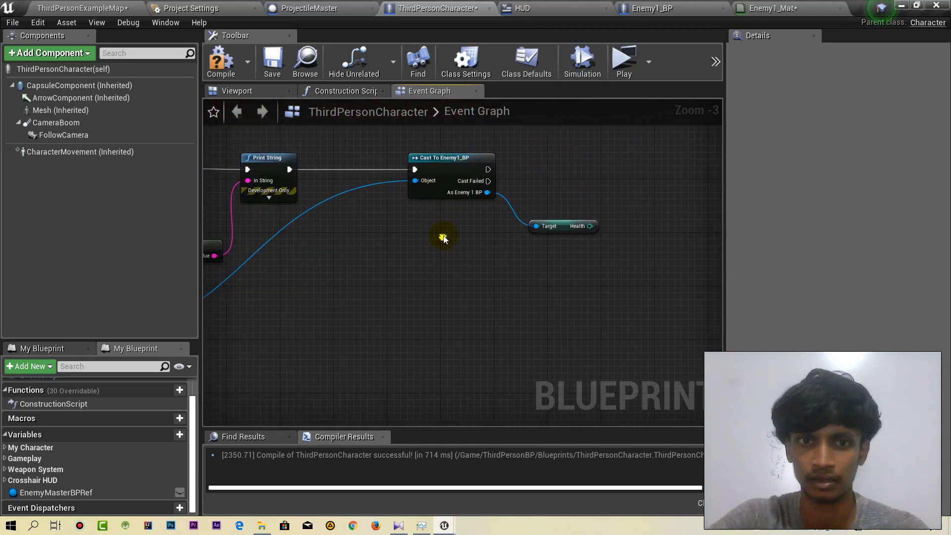
{"action": "left_click", "coordinate": [447, 168]}
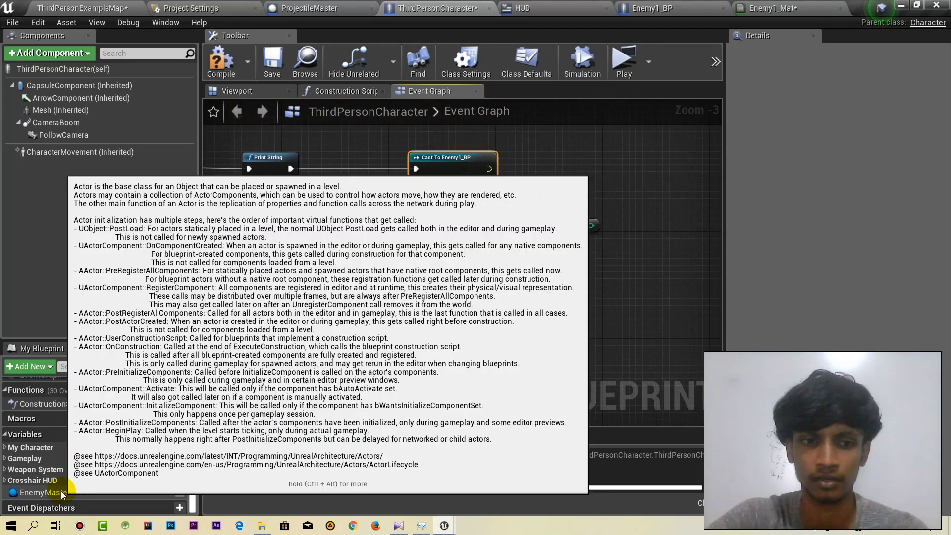
{"action": "left_click", "coordinate": [61, 491]}
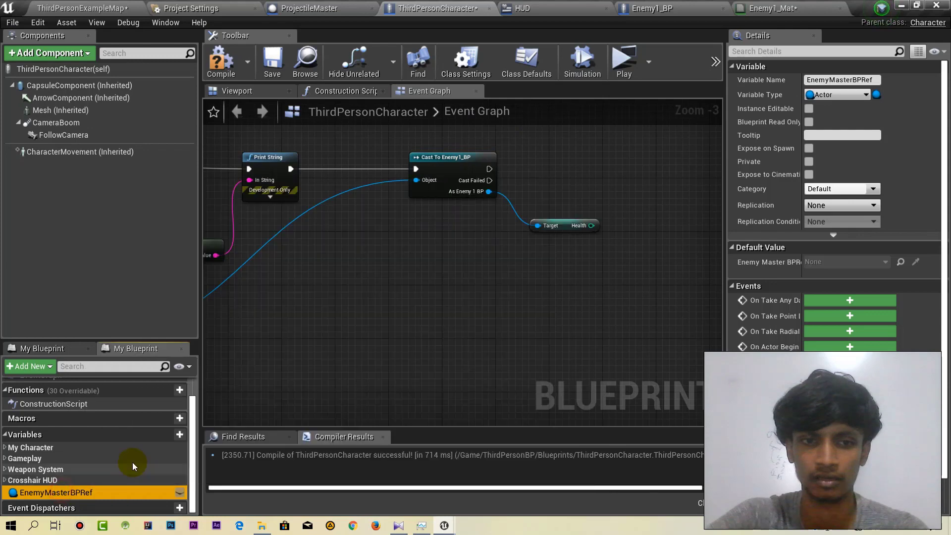
{"action": "left_click", "coordinate": [394, 306]}
{"action": "left_click", "coordinate": [42, 470]}
{"action": "left_click", "coordinate": [58, 493]}
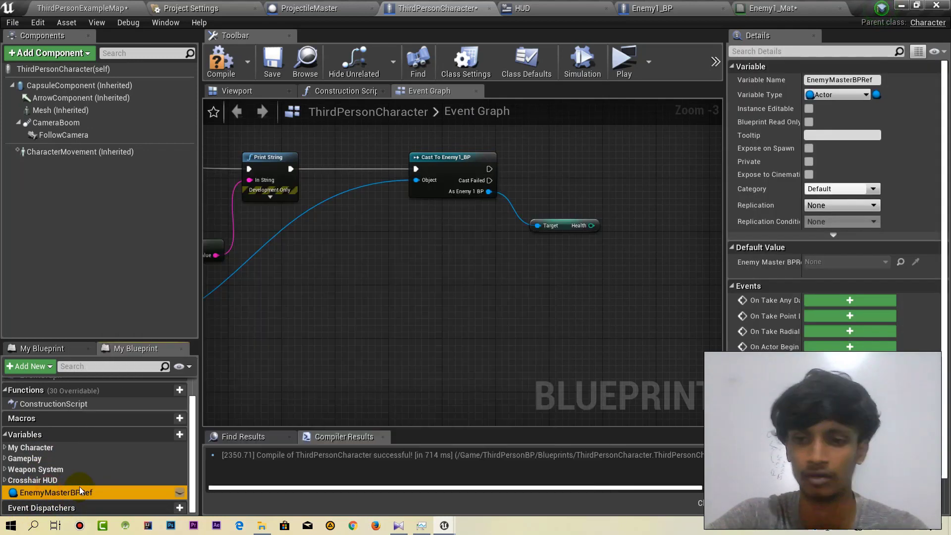
{"action": "left_click", "coordinate": [55, 479]}
{"action": "left_click", "coordinate": [61, 494]}
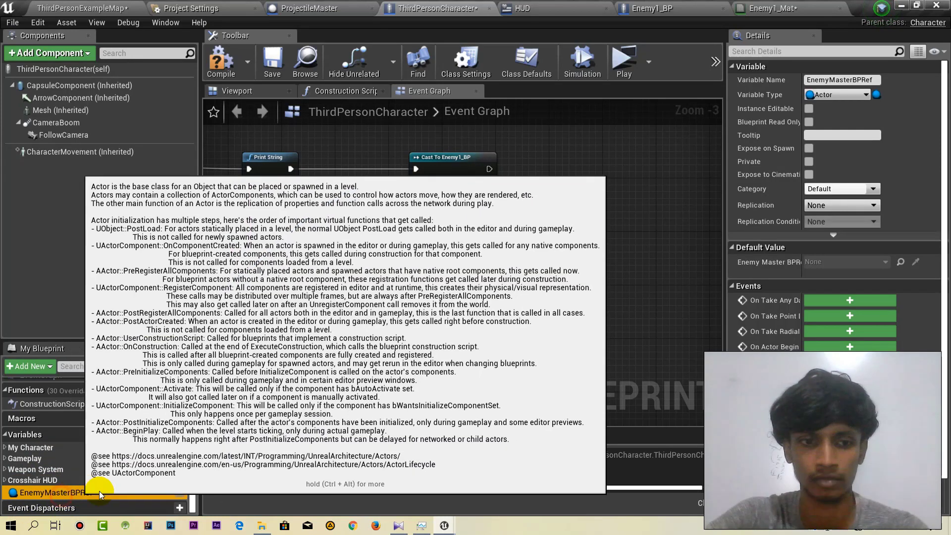
{"action": "key", "text": "Delete"}
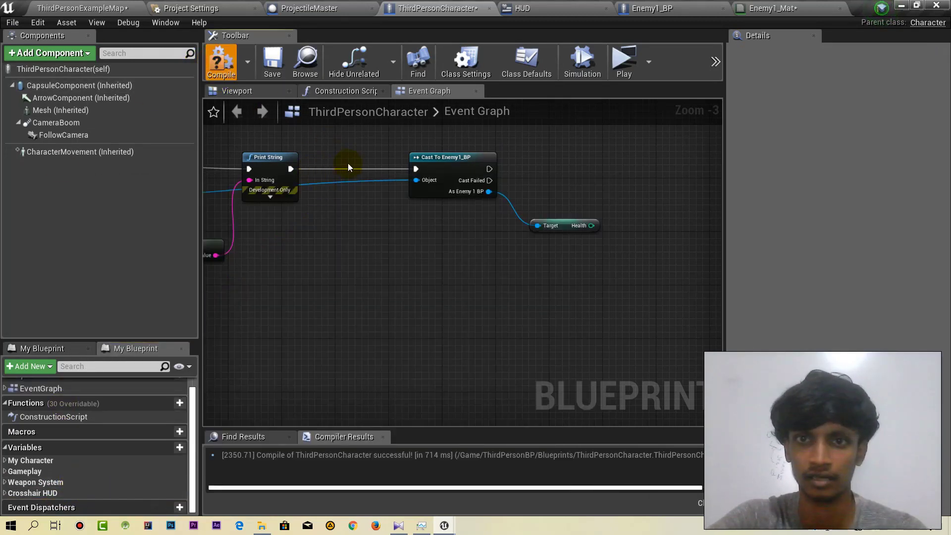
{"action": "key", "text": "F7"}
Step: In the level editor's Enemies folder, rename the Enemy1_BP blueprint as EnemyMaster_BP
{"action": "left_click", "coordinate": [136, 4]}
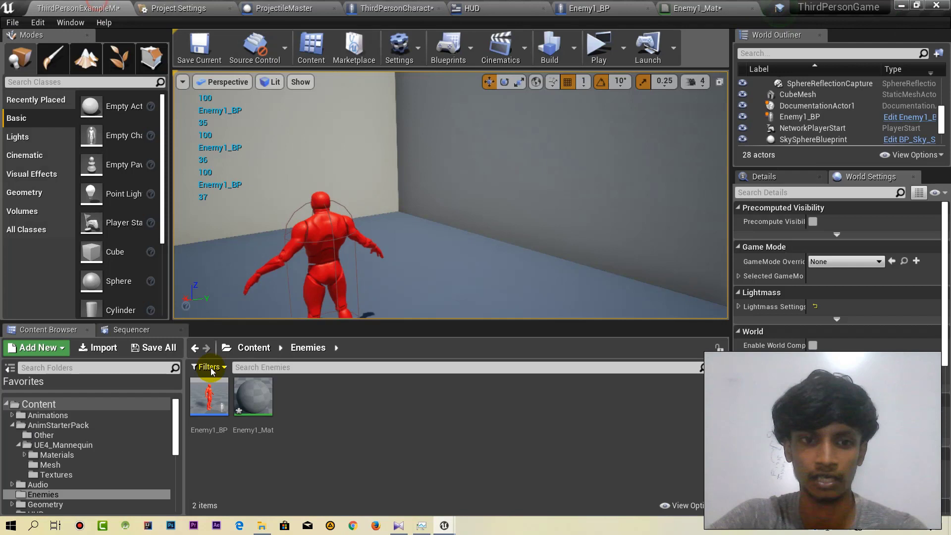
{"action": "left_click", "coordinate": [211, 431]}
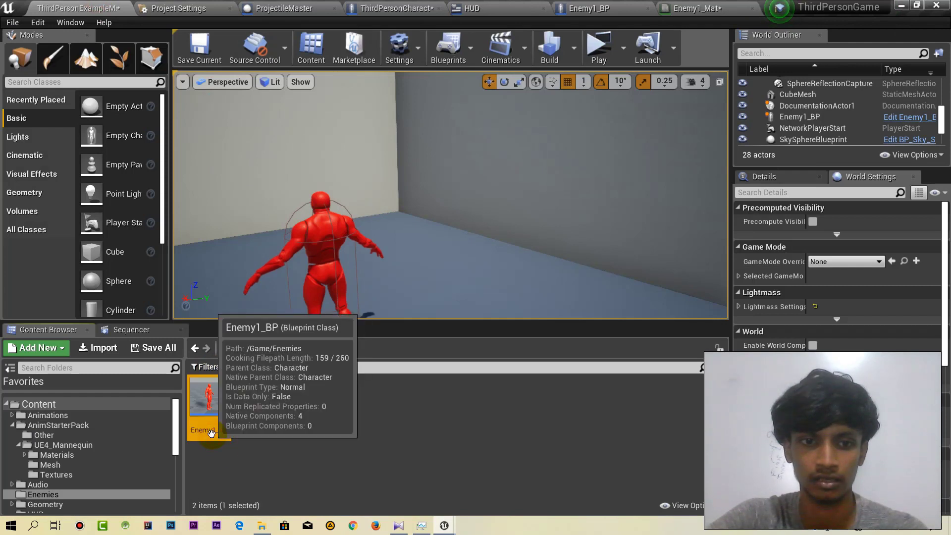
{"action": "left_click", "coordinate": [210, 430]}
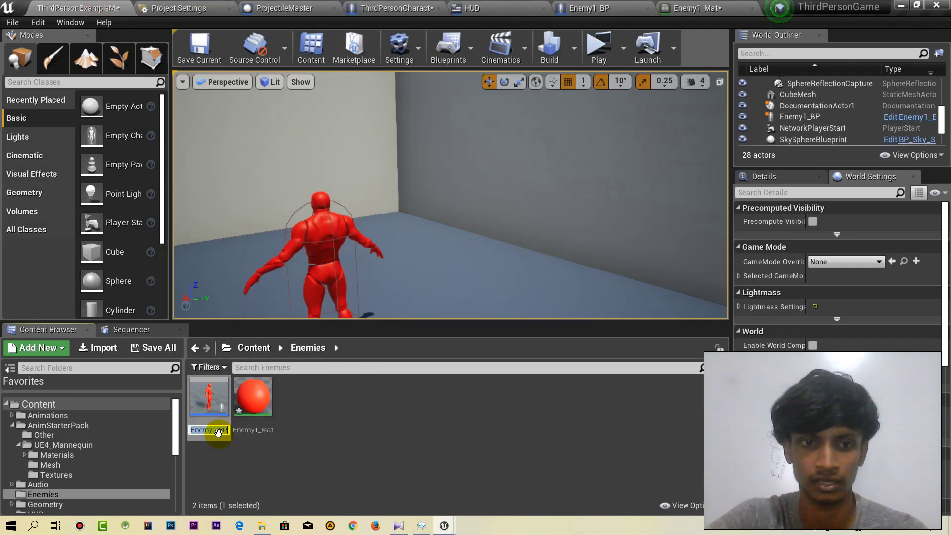
{"action": "left_click", "coordinate": [217, 430]}
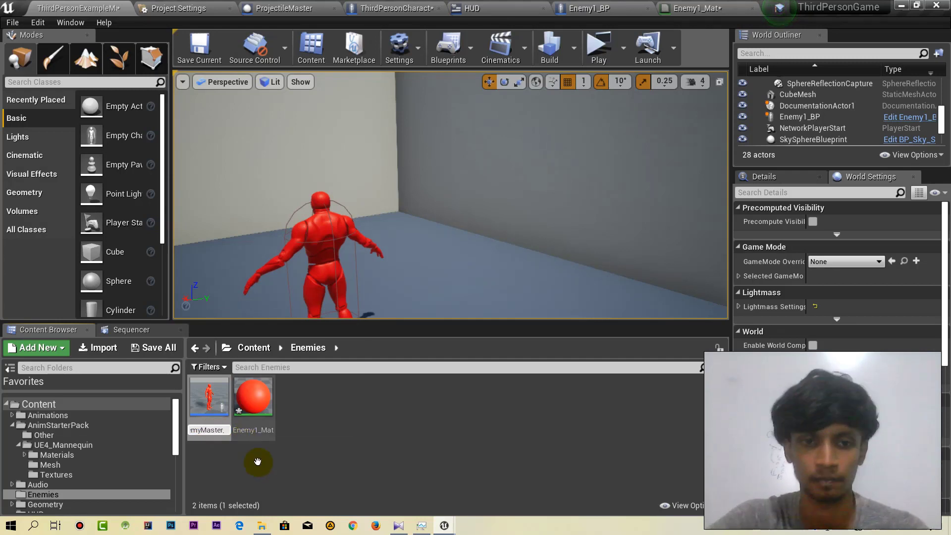
{"action": "key", "text": "Return"}
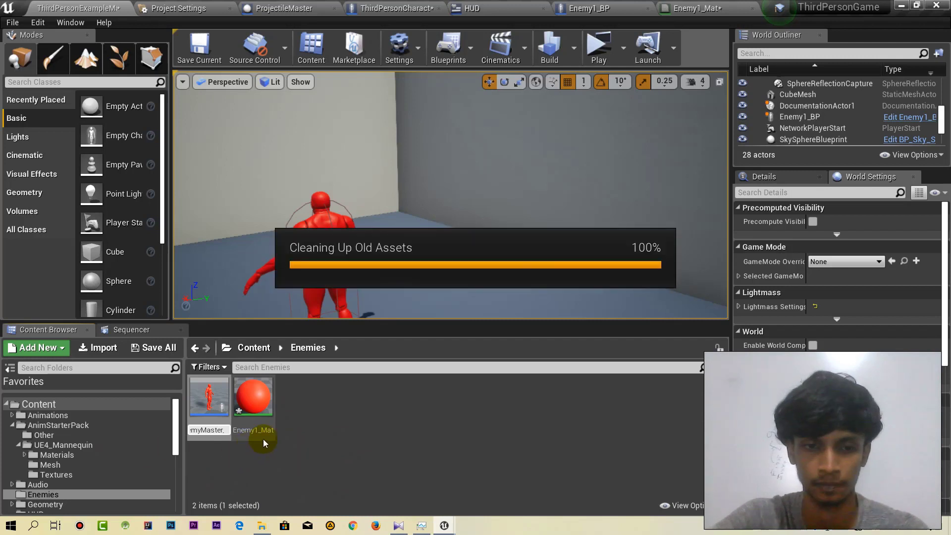
{"action": "left_click", "coordinate": [214, 461]}
{"action": "left_click", "coordinate": [214, 426]}
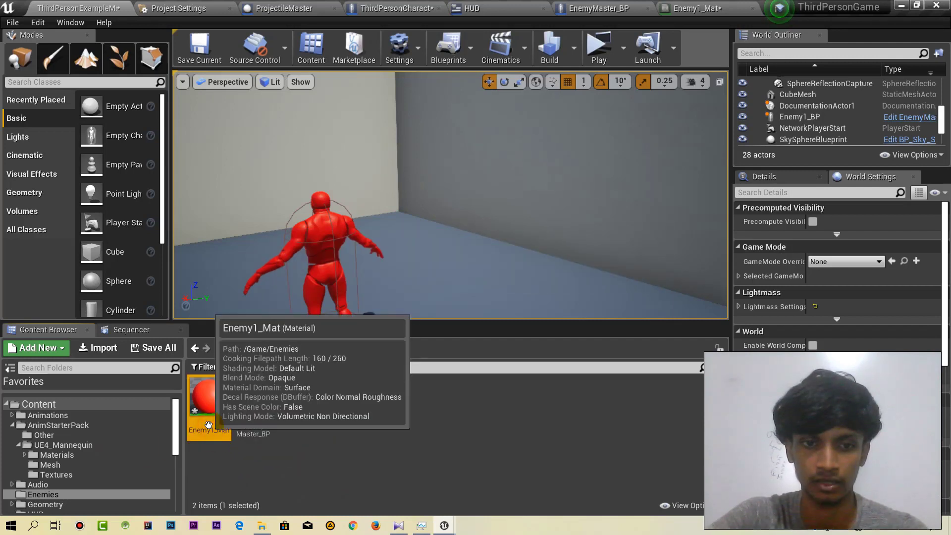
{"action": "left_click", "coordinate": [235, 460]}
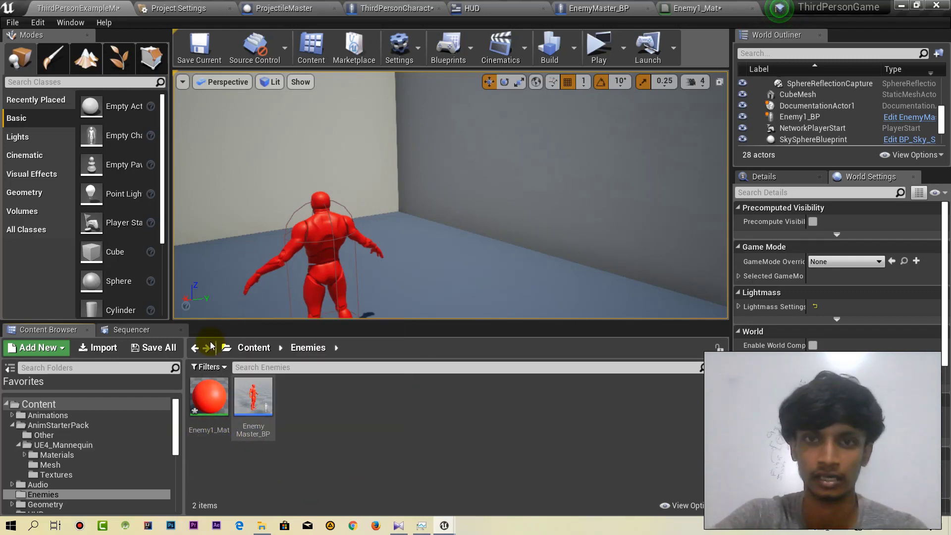
Step: Return to the ThirdPersonCharacter event graph and move the Health getter a little lower below the enemy cast node
{"action": "left_click", "coordinate": [602, 8]}
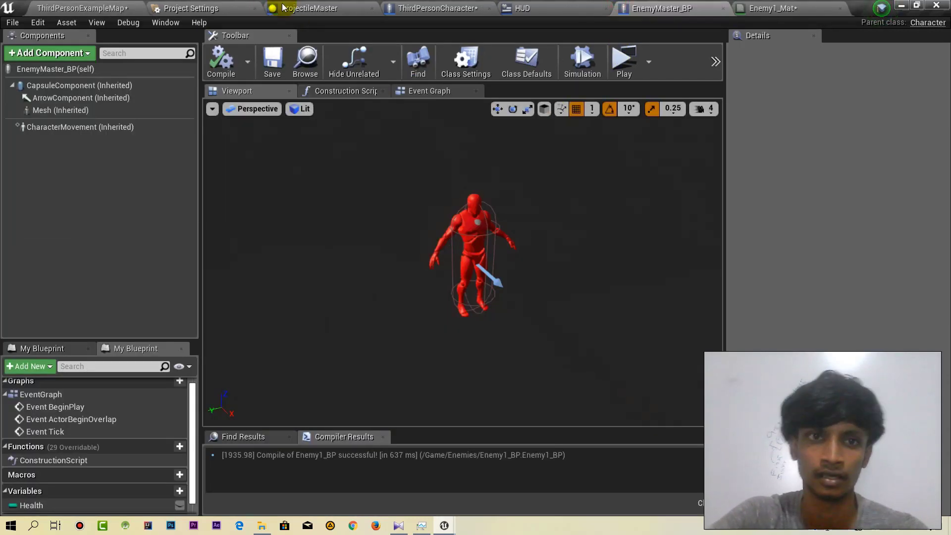
{"action": "scroll", "coordinate": [480, 281], "scroll_direction": "up", "scroll_amount": 4}
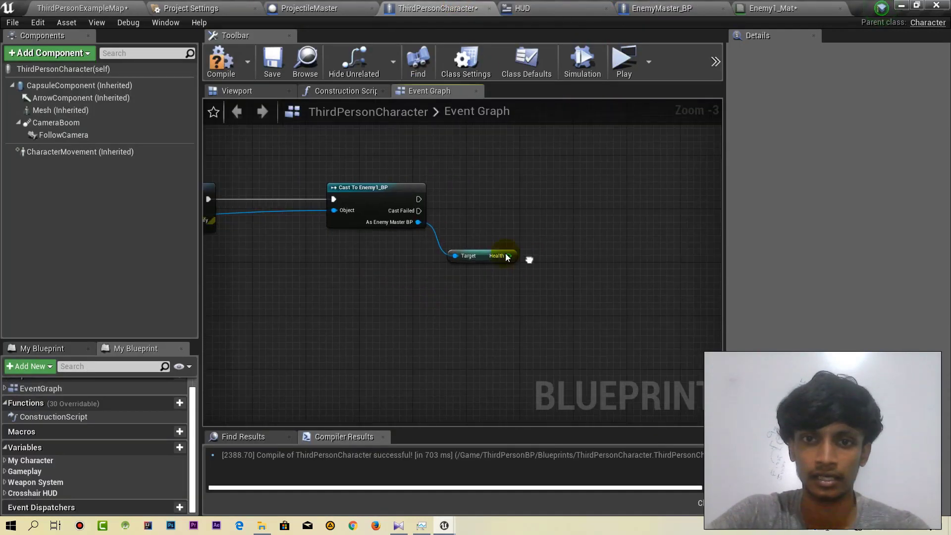
{"action": "right_click_drag", "start_coordinate": [498, 225], "coordinate": [467, 276]}
{"action": "left_click_drag", "start_coordinate": [433, 280], "coordinate": [434, 299]}
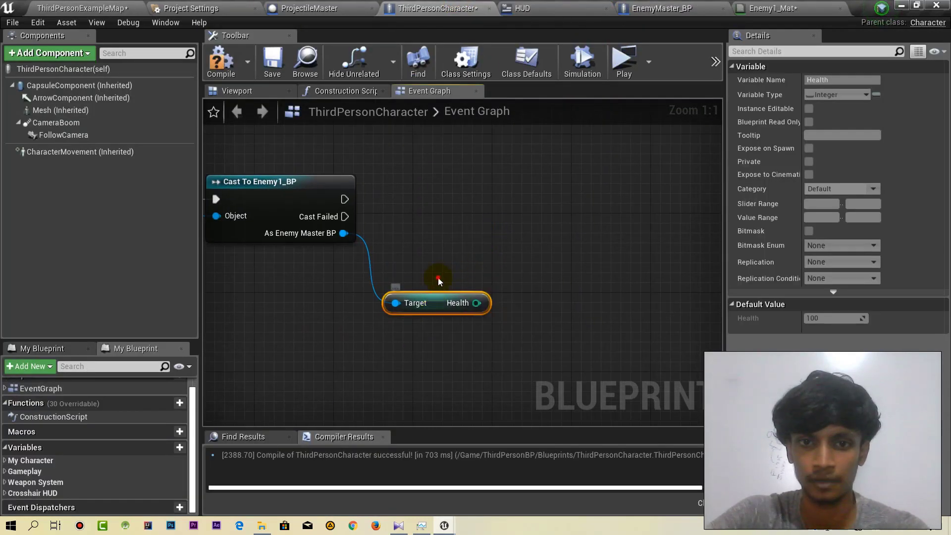
{"action": "left_click", "coordinate": [510, 272]}
Step: Add an integer - integer node fed by the Health value and set it to subtract 25
{"action": "mouse_move", "coordinate": [448, 300]}
{"action": "right_mouse_down"}
{"action": "mouse_move", "coordinate": [402, 298]}
{"action": "mouse_move", "coordinate": [501, 275]}
{"action": "mouse_move", "coordinate": [494, 271]}
{"action": "right_mouse_up"}
{"action": "left_click_drag", "start_coordinate": [476, 272], "coordinate": [552, 273]}
{"action": "type", "text": "-"}
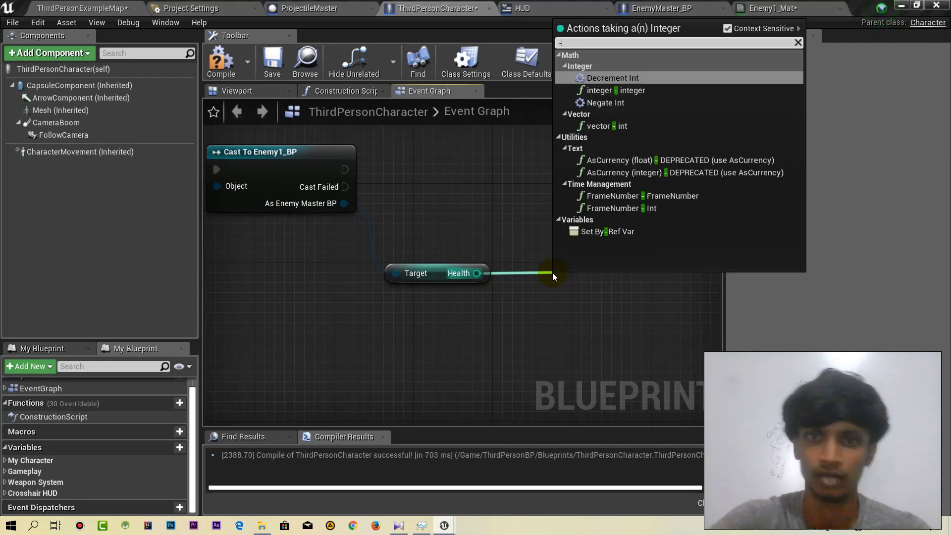
{"action": "left_click", "coordinate": [612, 92]}
{"action": "right_click_drag", "start_coordinate": [609, 176], "coordinate": [576, 155]}
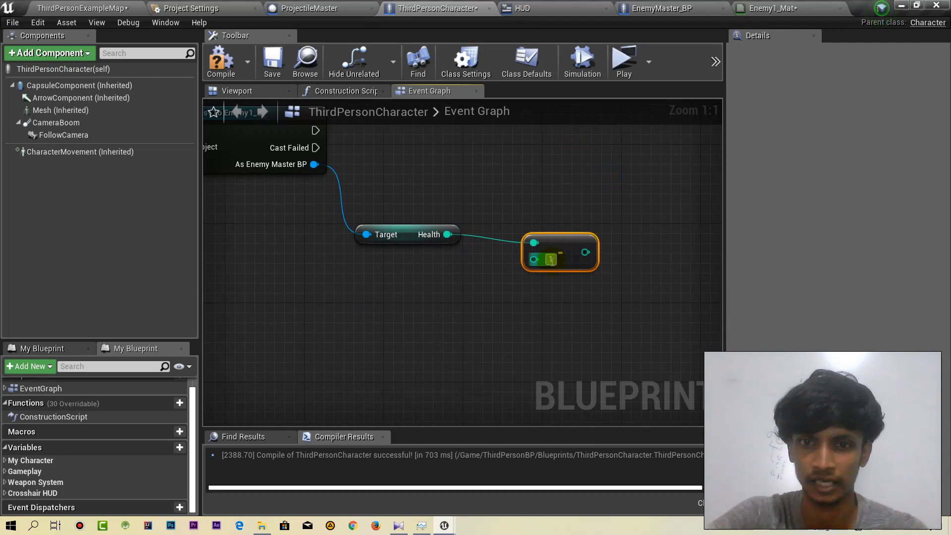
{"action": "left_click", "coordinate": [559, 209]}
Step: Add a Set Health node targeting As Enemy Master BP, feed it the subtraction result, and align and execute it after the cast
{"action": "right_click_drag", "start_coordinate": [559, 208], "coordinate": [531, 260]}
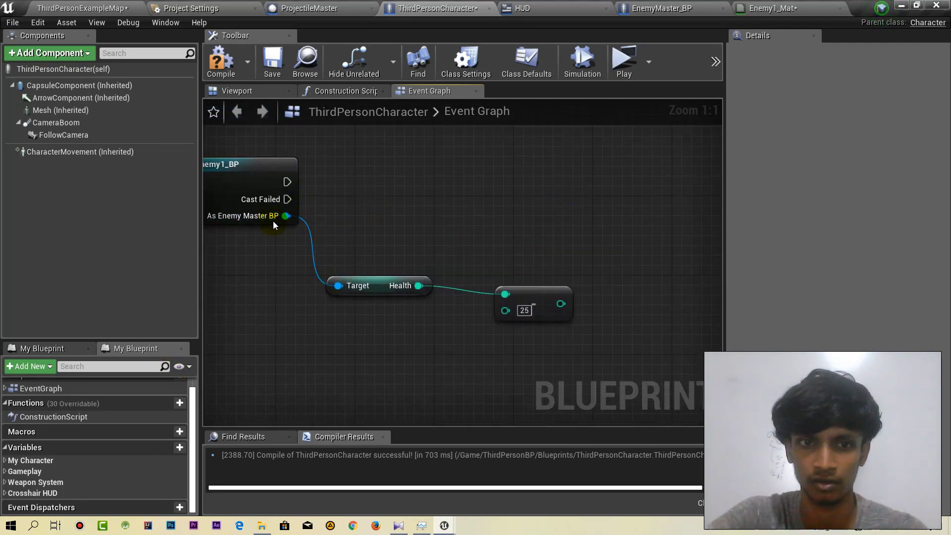
{"action": "left_click_drag", "start_coordinate": [286, 216], "coordinate": [417, 218]}
{"action": "type", "text": "set"}
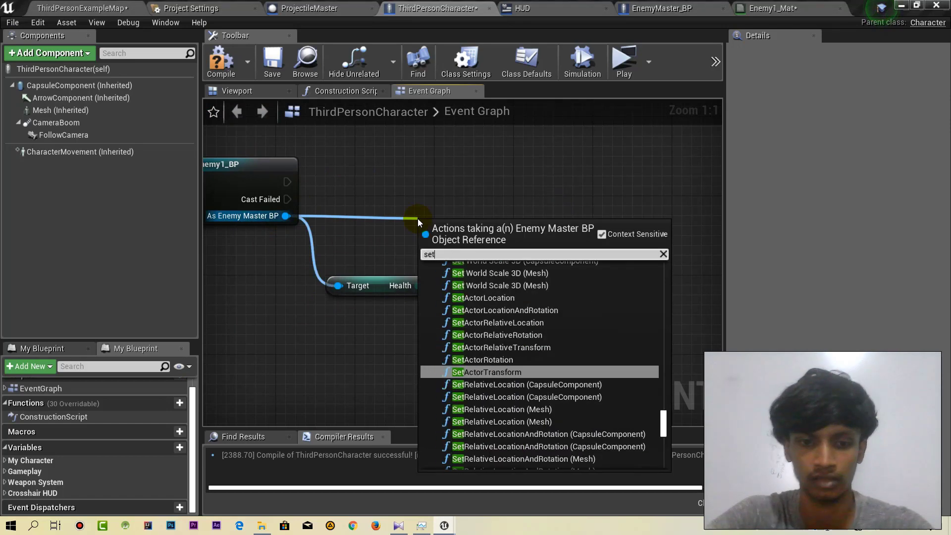
{"action": "type", "text": " health"}
{"action": "left_click", "coordinate": [453, 280]}
{"action": "mouse_move", "coordinate": [518, 264]}
{"action": "left_mouse_down"}
{"action": "mouse_move", "coordinate": [627, 231]}
{"action": "mouse_move", "coordinate": [577, 304]}
{"action": "mouse_move", "coordinate": [565, 305]}
{"action": "left_mouse_up"}
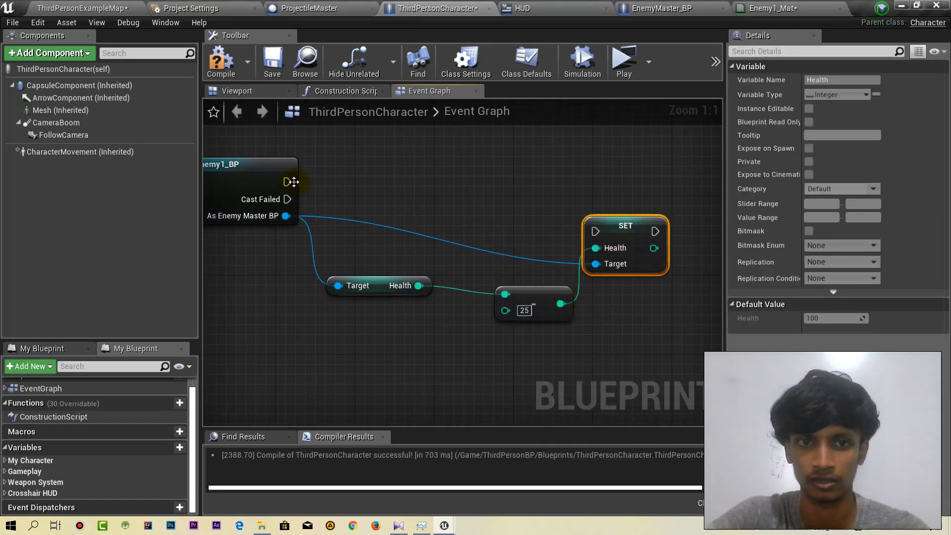
{"action": "left_click_drag", "start_coordinate": [293, 182], "coordinate": [635, 179]}
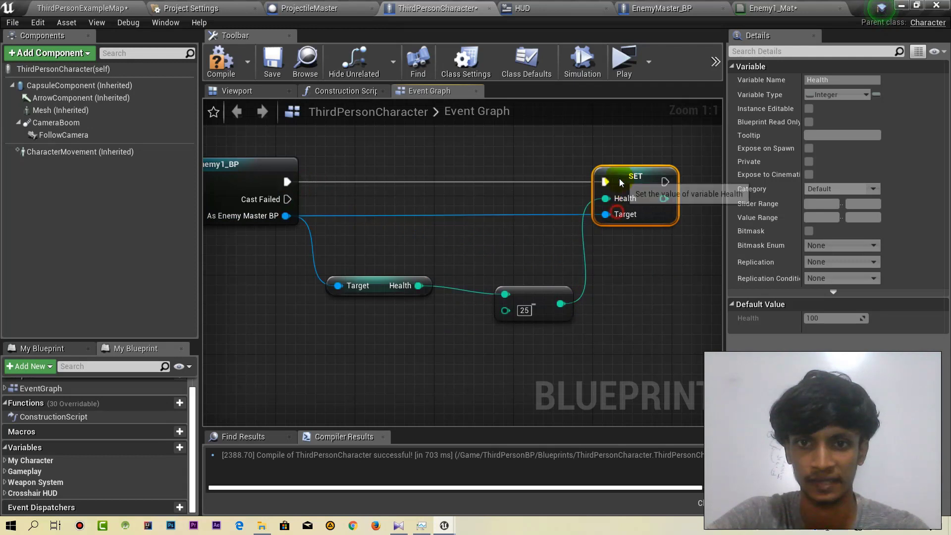
Step: Add a Branch node executed after the Set Health node and align it with that node's execution line
{"action": "left_click", "coordinate": [679, 258]}
{"action": "right_click_drag", "start_coordinate": [673, 253], "coordinate": [463, 253]}
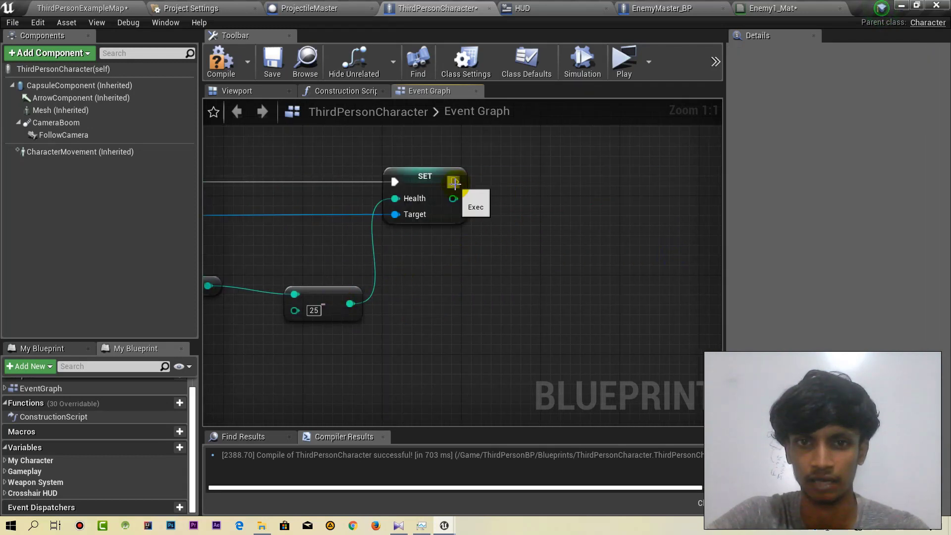
{"action": "left_click_drag", "start_coordinate": [454, 183], "coordinate": [553, 184]}
{"action": "type", "text": "branch"}
{"action": "key", "text": "Return"}
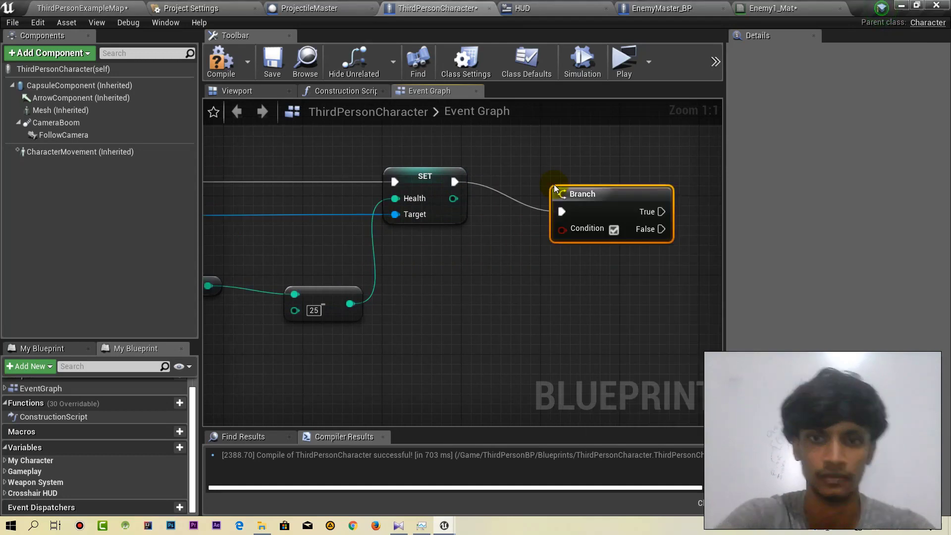
{"action": "left_click_drag", "start_coordinate": [561, 221], "coordinate": [591, 192]}
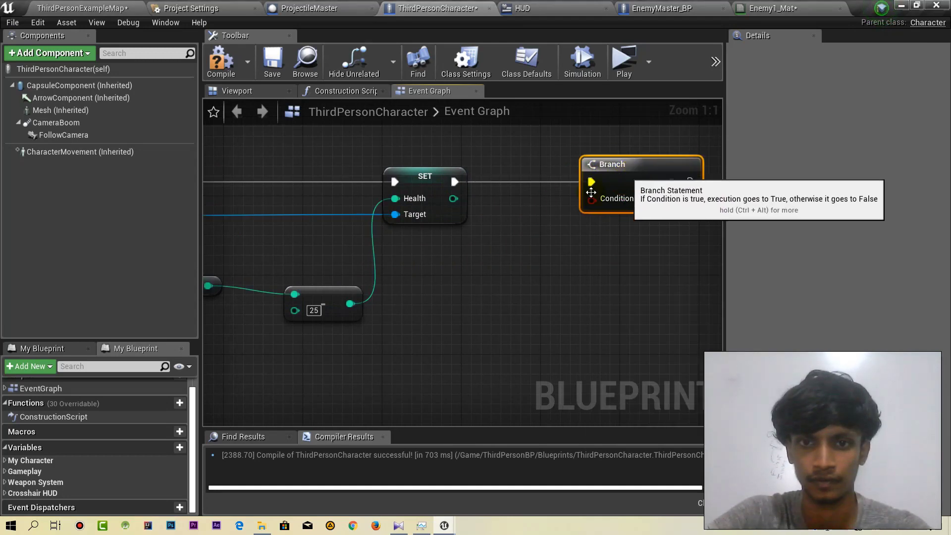
Step: Get Health from As Enemy Master BP again and place the getter below and between the Set Health and Branch nodes
{"action": "right_click_drag", "start_coordinate": [457, 246], "coordinate": [627, 186]}
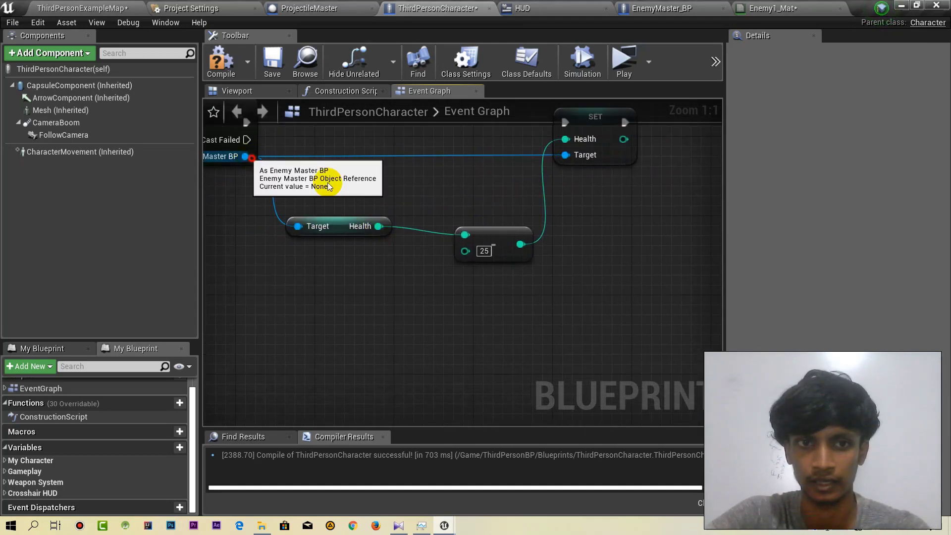
{"action": "left_click_drag", "start_coordinate": [245, 156], "coordinate": [560, 239]}
{"action": "type", "text": "gethe"}
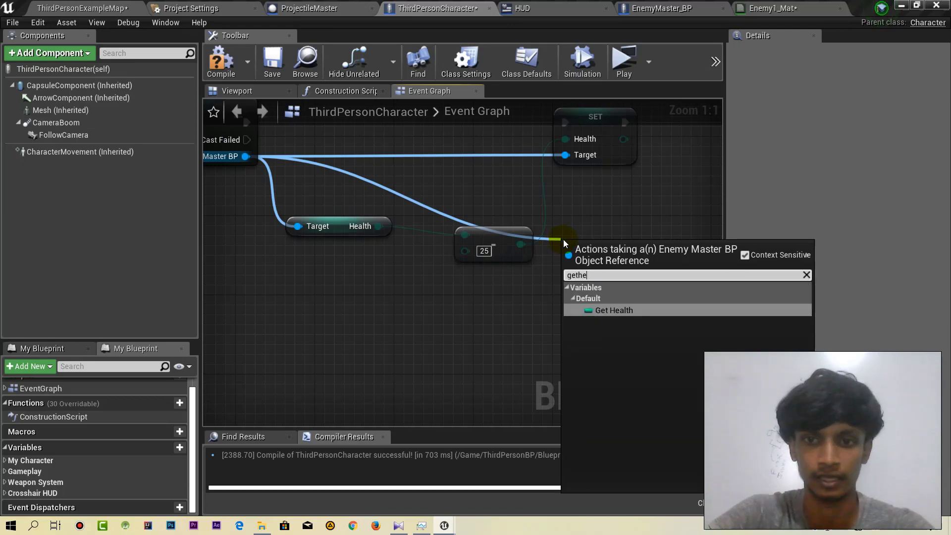
{"action": "left_click", "coordinate": [646, 311]}
{"action": "right_click_drag", "start_coordinate": [636, 227], "coordinate": [496, 236]}
{"action": "mouse_move", "coordinate": [434, 255]}
{"action": "left_mouse_down"}
{"action": "mouse_move", "coordinate": [521, 234]}
{"action": "mouse_move", "coordinate": [500, 213]}
{"action": "mouse_move", "coordinate": [490, 248]}
{"action": "left_mouse_up"}
{"action": "mouse_move", "coordinate": [498, 253]}
{"action": "left_mouse_down"}
{"action": "mouse_move", "coordinate": [510, 224]}
{"action": "mouse_move", "coordinate": [543, 220]}
{"action": "left_mouse_up"}
{"action": "right_click_drag", "start_coordinate": [544, 220], "coordinate": [487, 231]}
Step: Compare the new Health value with 0 using an integer <= integer node and connect the result to the Branch's Condition
{"action": "left_click_drag", "start_coordinate": [498, 228], "coordinate": [557, 255]}
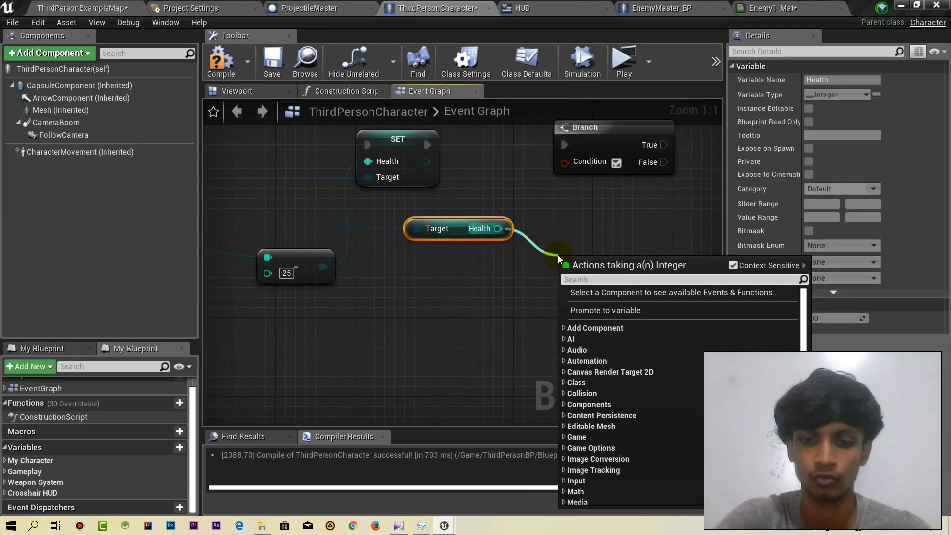
{"action": "type", "text": "<"}
{"action": "left_click", "coordinate": [627, 327]}
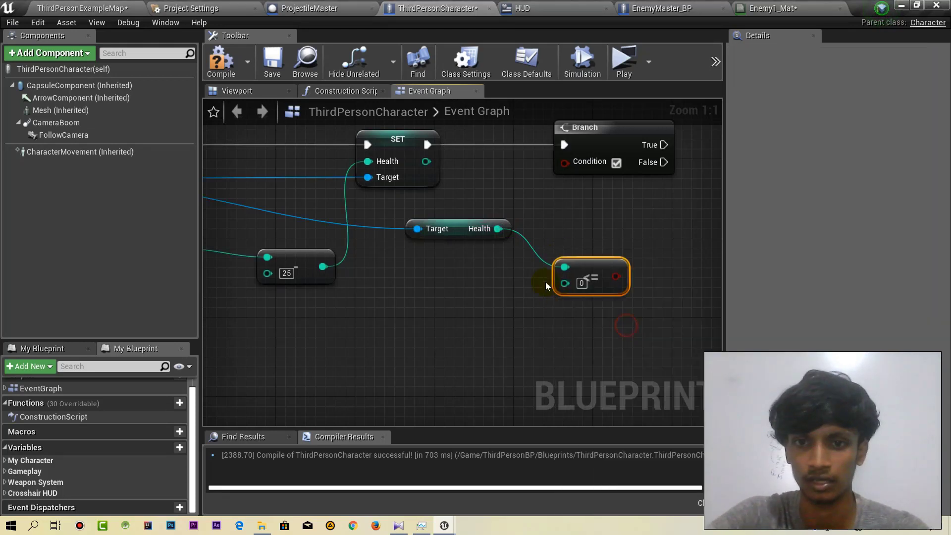
{"action": "left_click_drag", "start_coordinate": [575, 164], "coordinate": [614, 278]}
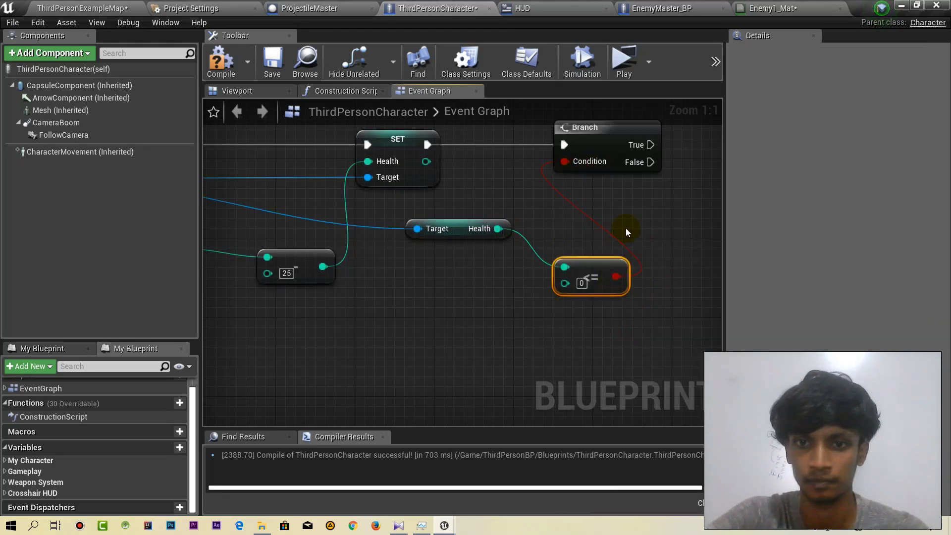
Step: Add a DestroyActor node on the Branch's True output and place it above and beyond the Branch
{"action": "right_click_drag", "start_coordinate": [626, 228], "coordinate": [398, 257]}
{"action": "left_click_drag", "start_coordinate": [425, 212], "coordinate": [482, 189]}
{"action": "type", "text": "des"}
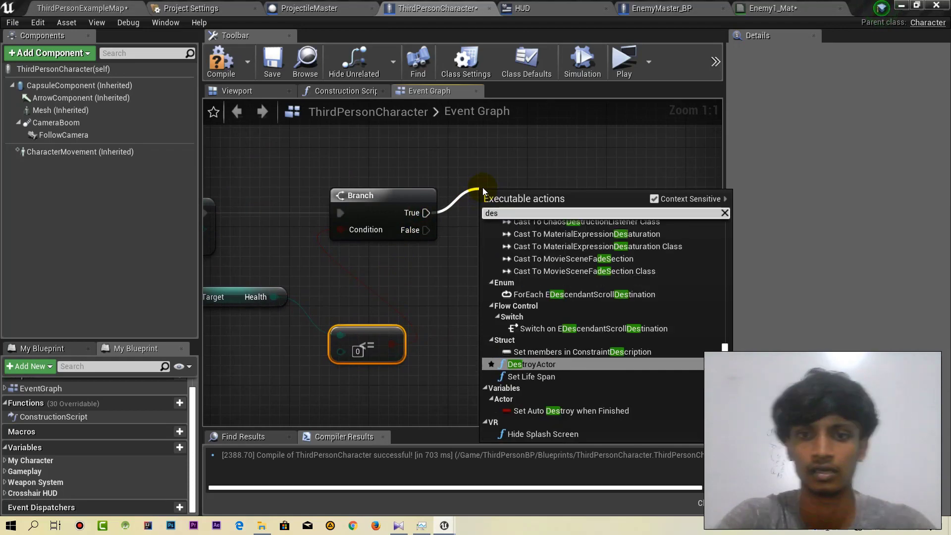
{"action": "left_click", "coordinate": [545, 363]}
{"action": "left_click_drag", "start_coordinate": [552, 188], "coordinate": [623, 135]}
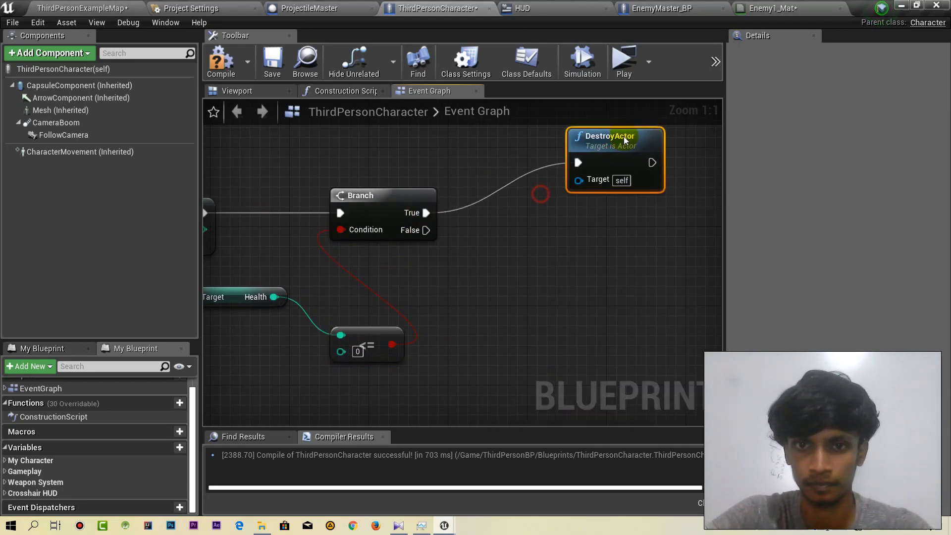
Step: Connect the DestroyActor node's Target to As Enemy Master BP on the enemy cast node
{"action": "right_click_drag", "start_coordinate": [508, 253], "coordinate": [555, 233]}
{"action": "scroll", "coordinate": [604, 213], "scroll_direction": "down", "scroll_amount": 1}
{"action": "left_click_drag", "start_coordinate": [624, 166], "coordinate": [372, 241]}
{"action": "scroll", "coordinate": [277, 267], "scroll_direction": "down", "scroll_amount": 3}
{"action": "scroll", "coordinate": [373, 241], "scroll_direction": "up", "scroll_amount": 5}
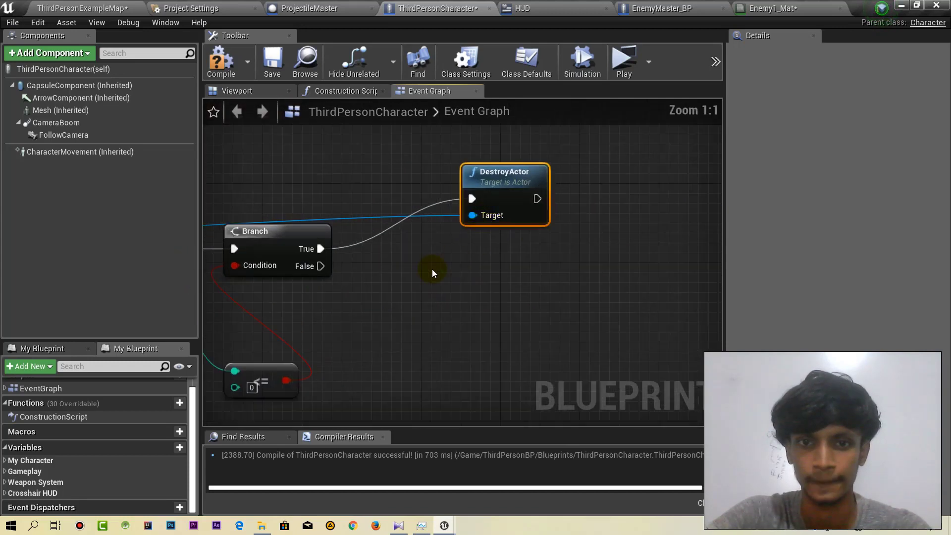
Step: Examine the node chain from the enemy cast through the health subtraction and Branch to DestroyActor
{"action": "right_click_drag", "start_coordinate": [433, 270], "coordinate": [842, 255]}
{"action": "right_click_drag", "start_coordinate": [171, 233], "coordinate": [256, 224]}
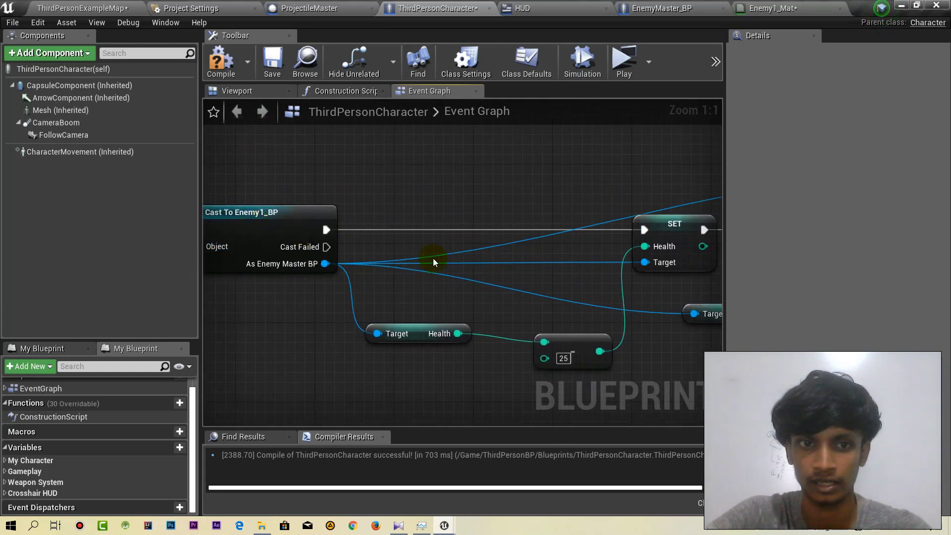
{"action": "right_click_drag", "start_coordinate": [540, 259], "coordinate": [314, 221]}
{"action": "scroll", "coordinate": [584, 231], "scroll_direction": "down", "scroll_amount": 4}
{"action": "right_click_drag", "start_coordinate": [584, 230], "coordinate": [512, 236]}
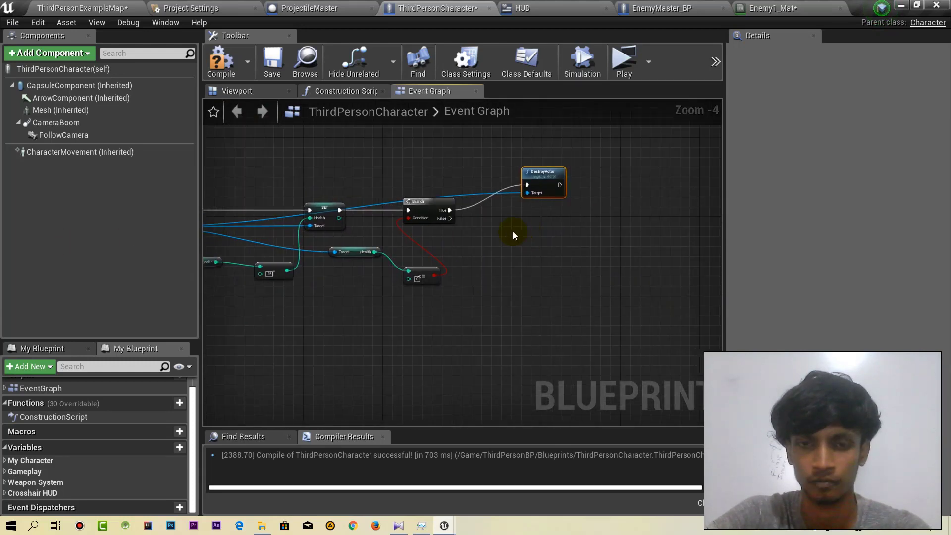
{"action": "scroll", "coordinate": [436, 229], "scroll_direction": "down", "scroll_amount": 1}
{"action": "scroll", "coordinate": [436, 230], "scroll_direction": "up", "scroll_amount": 4}
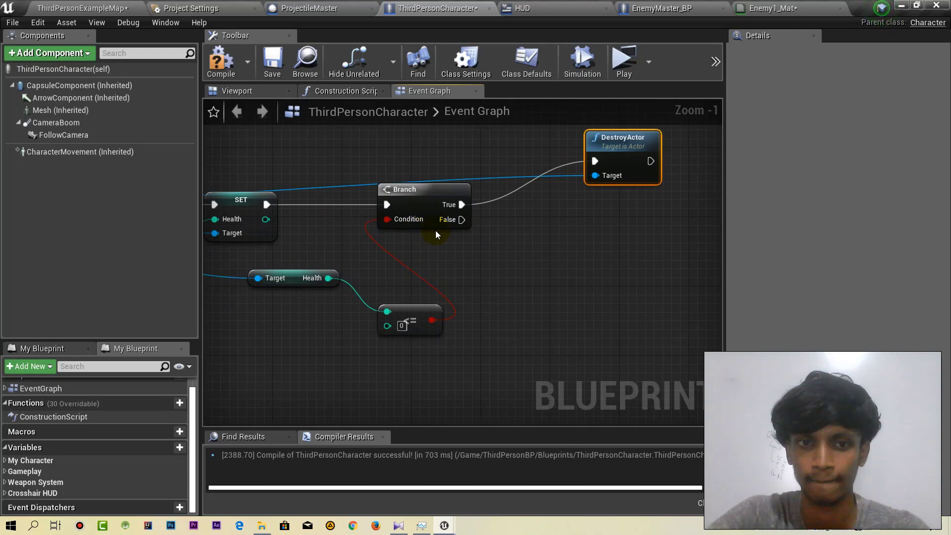
{"action": "right_click_drag", "start_coordinate": [435, 231], "coordinate": [422, 178]}
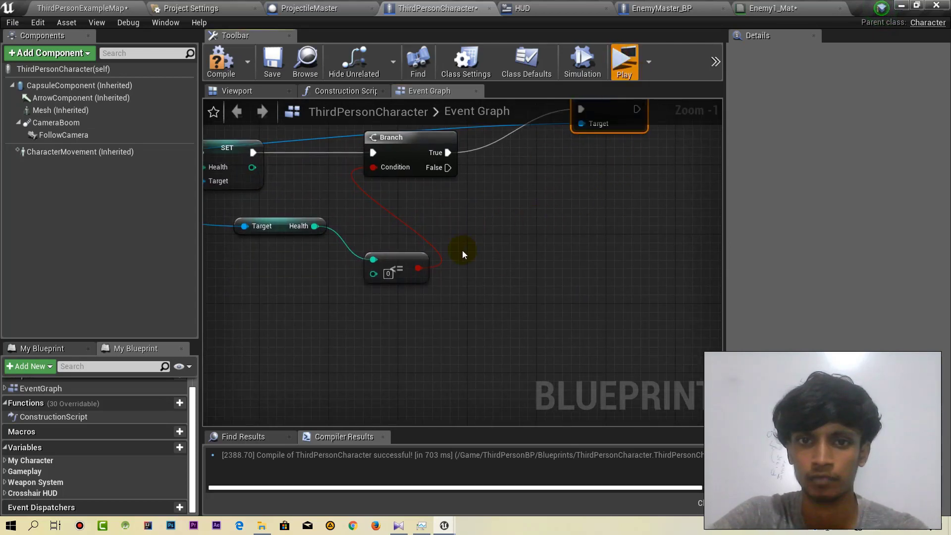
Step: Play the game, equip the first weapon, shoot the red enemy several times to test its destruction, and end the preview
{"action": "key", "text": "w"}
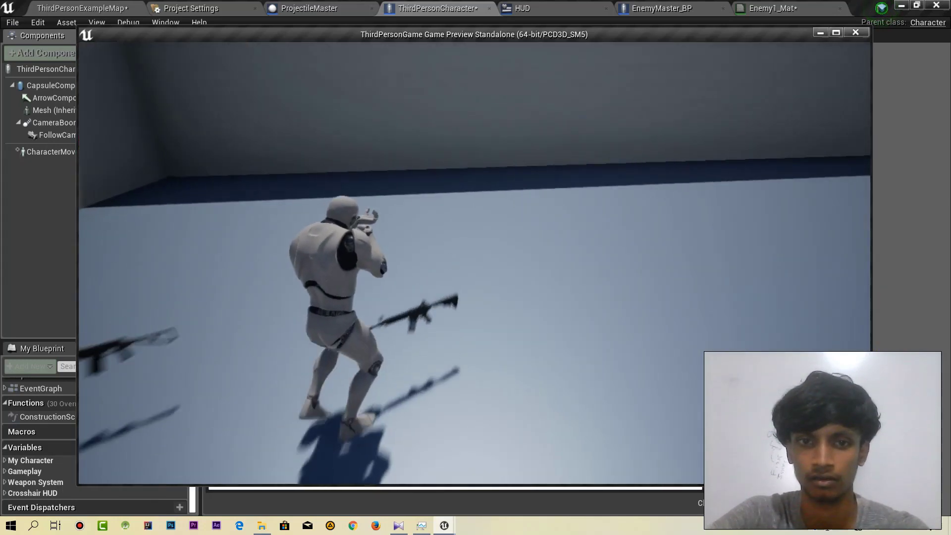
{"action": "key", "text": "1"}
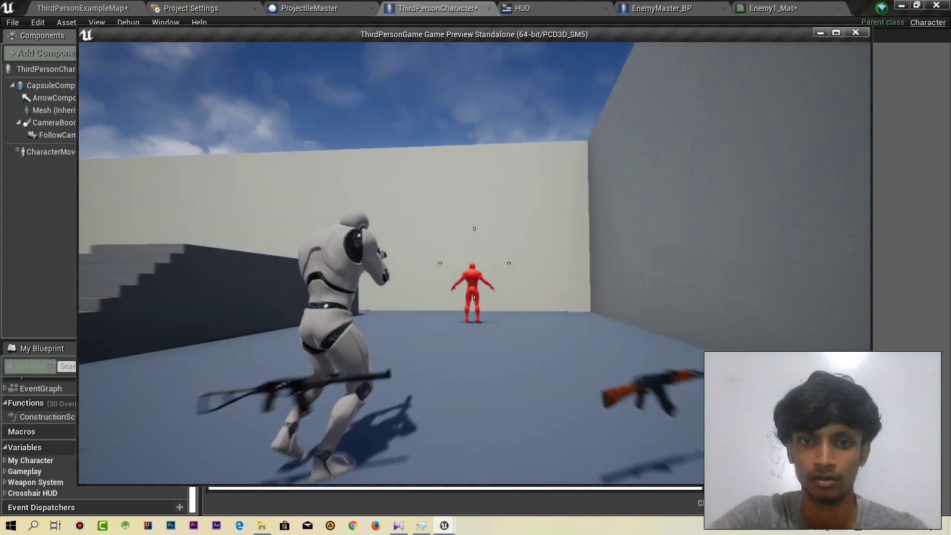
{"action": "left_click", "coordinate": [474, 263]}
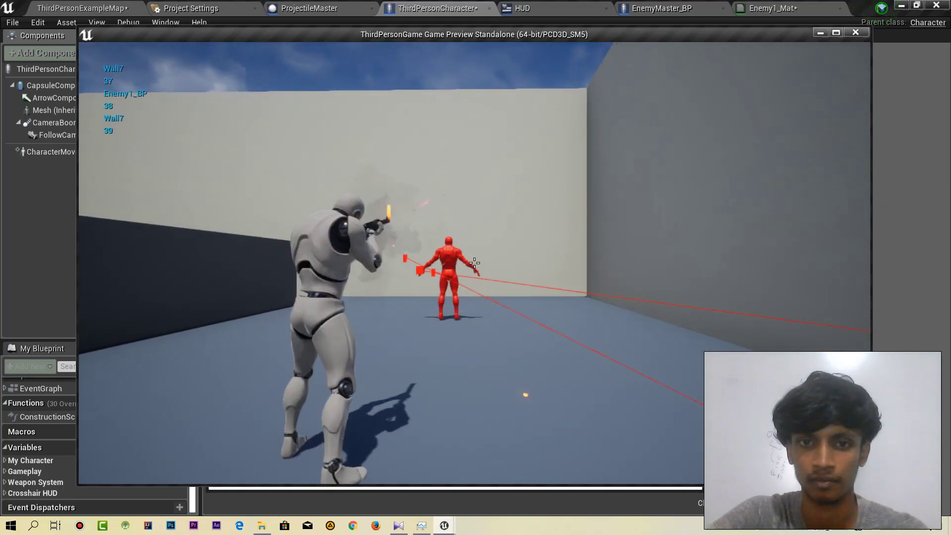
{"action": "left_click", "coordinate": [475, 263]}
{"action": "left_click", "coordinate": [475, 263]}
{"action": "left_click", "coordinate": [474, 263]}
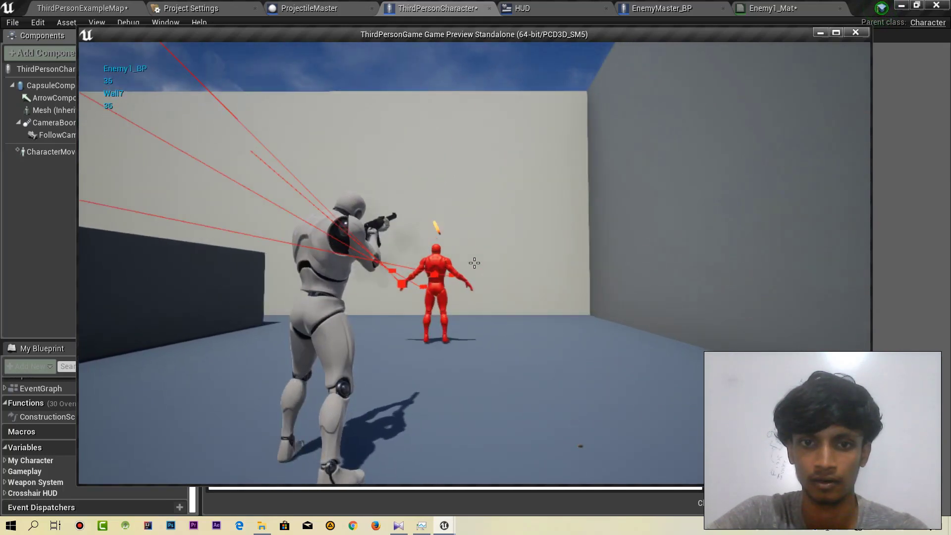
{"action": "left_click", "coordinate": [475, 263]}
{"action": "left_click", "coordinate": [475, 263]}
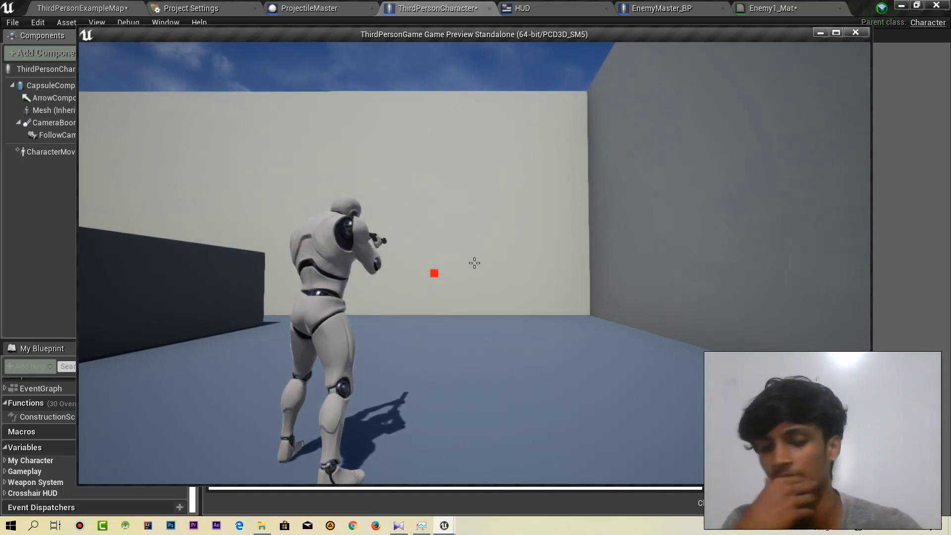
{"action": "key", "text": "Escape"}
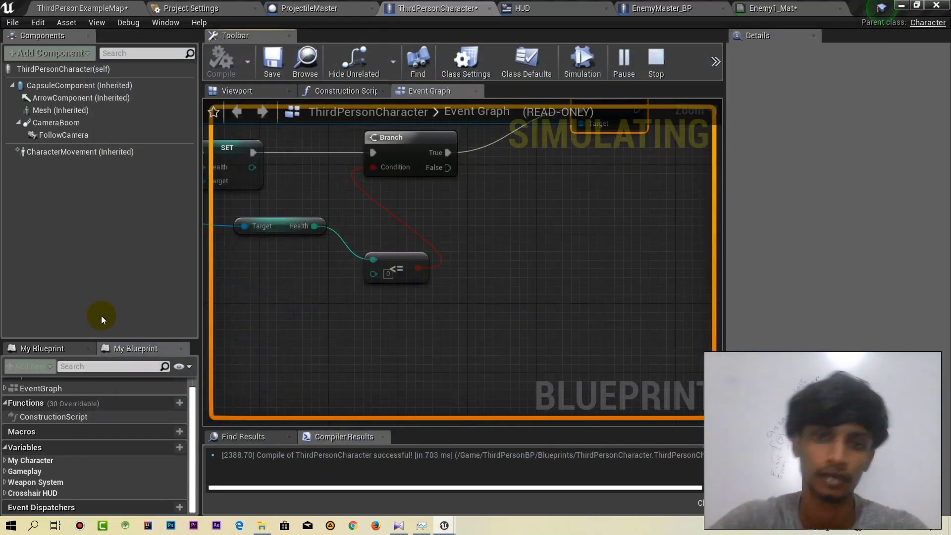
Step: Add a reroute point to the wire from As Enemy Master BP to DestroyActor and move it above the execution line
{"action": "scroll", "coordinate": [413, 284], "scroll_direction": "down", "scroll_amount": 8}
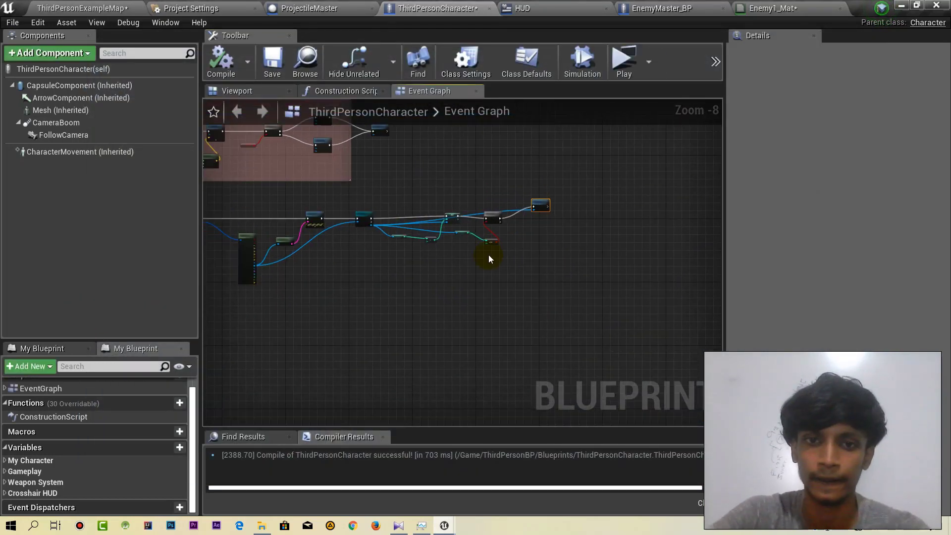
{"action": "scroll", "coordinate": [475, 252], "scroll_direction": "up", "scroll_amount": 2}
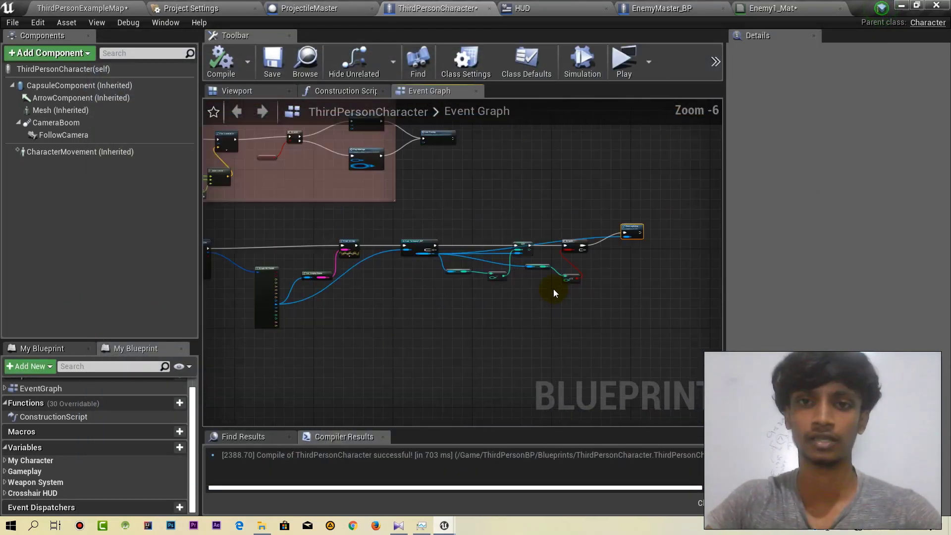
{"action": "scroll", "coordinate": [554, 289], "scroll_direction": "down", "scroll_amount": 3}
{"action": "scroll", "coordinate": [625, 235], "scroll_direction": "up", "scroll_amount": 5}
{"action": "right_click_drag", "start_coordinate": [585, 313], "coordinate": [583, 221]}
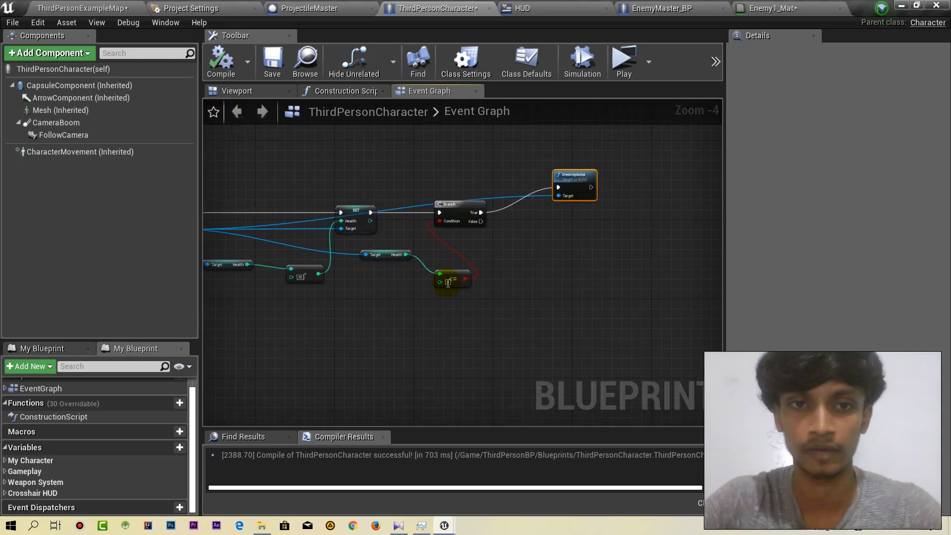
{"action": "right_click_drag", "start_coordinate": [575, 186], "coordinate": [606, 196]}
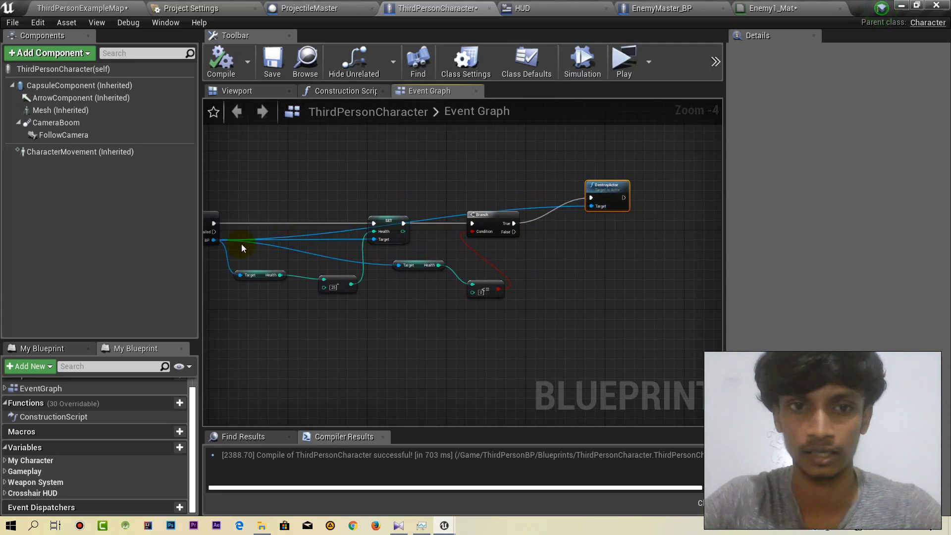
{"action": "double_click", "coordinate": [317, 235]}
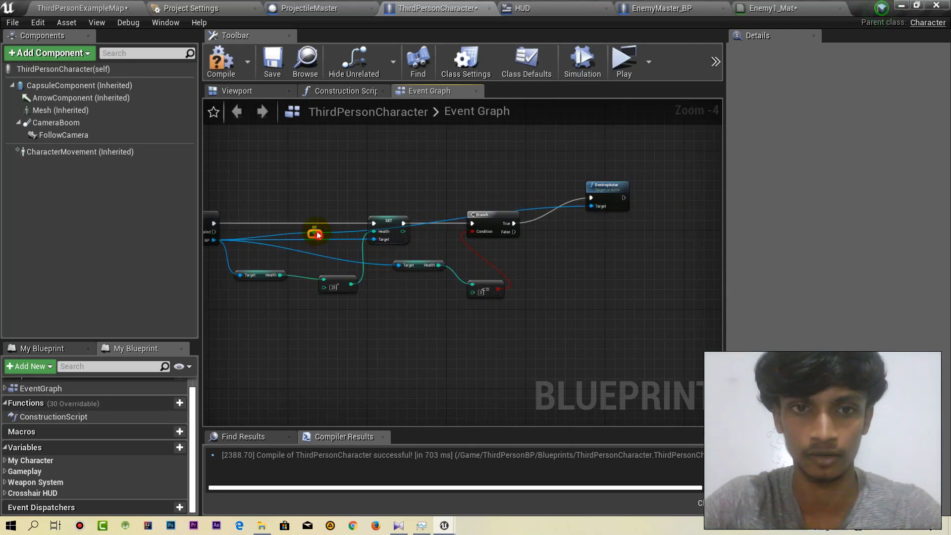
{"action": "left_click_drag", "start_coordinate": [317, 234], "coordinate": [301, 207]}
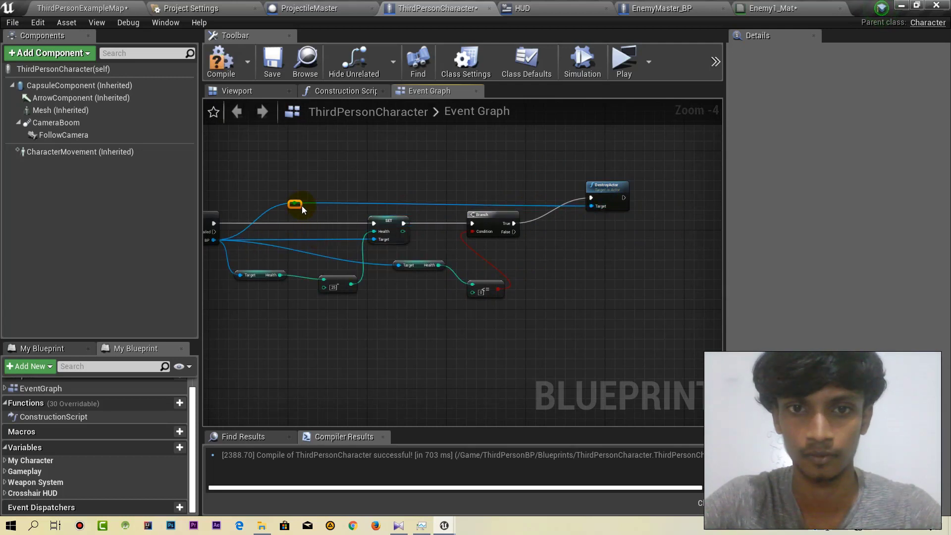
Step: Review the complete line-trace network, from the trace and Break Hit Result nodes to the enemy damage and destroy nodes
{"action": "right_click_drag", "start_coordinate": [366, 240], "coordinate": [512, 223]}
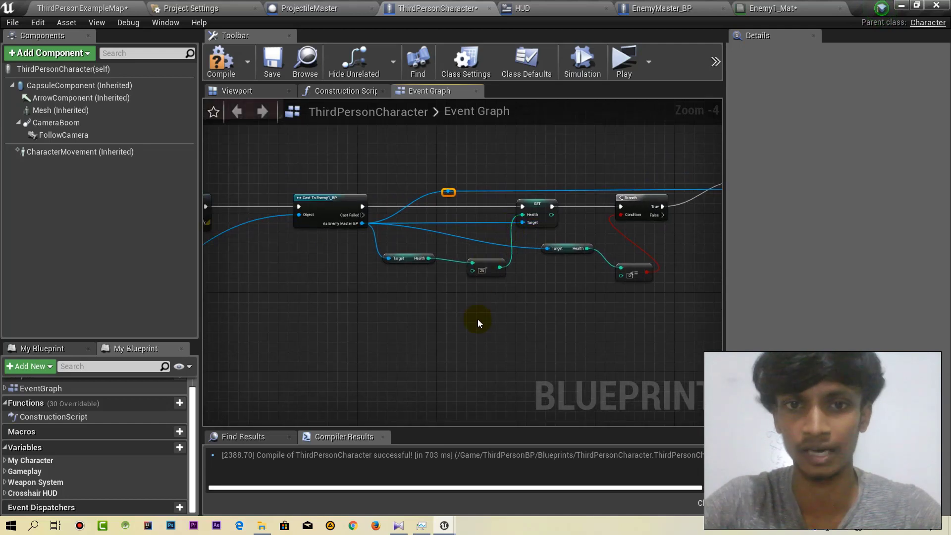
{"action": "right_click_drag", "start_coordinate": [547, 317], "coordinate": [531, 291]}
{"action": "scroll", "coordinate": [382, 258], "scroll_direction": "down", "scroll_amount": 4}
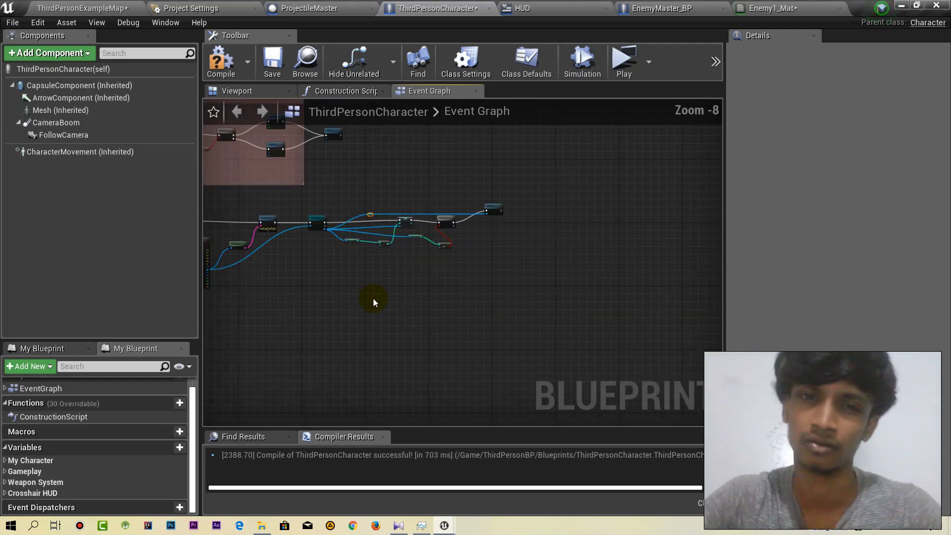
{"action": "right_click_drag", "start_coordinate": [373, 298], "coordinate": [616, 259]}
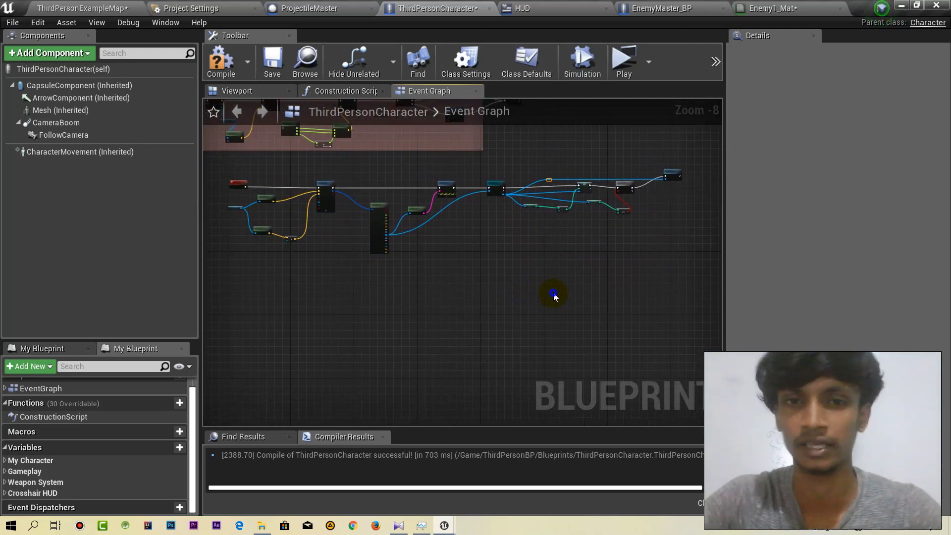
{"action": "right_click_drag", "start_coordinate": [553, 293], "coordinate": [524, 262]}
{"action": "right_click_drag", "start_coordinate": [451, 226], "coordinate": [587, 251]}
{"action": "scroll", "coordinate": [481, 212], "scroll_direction": "up", "scroll_amount": 5}
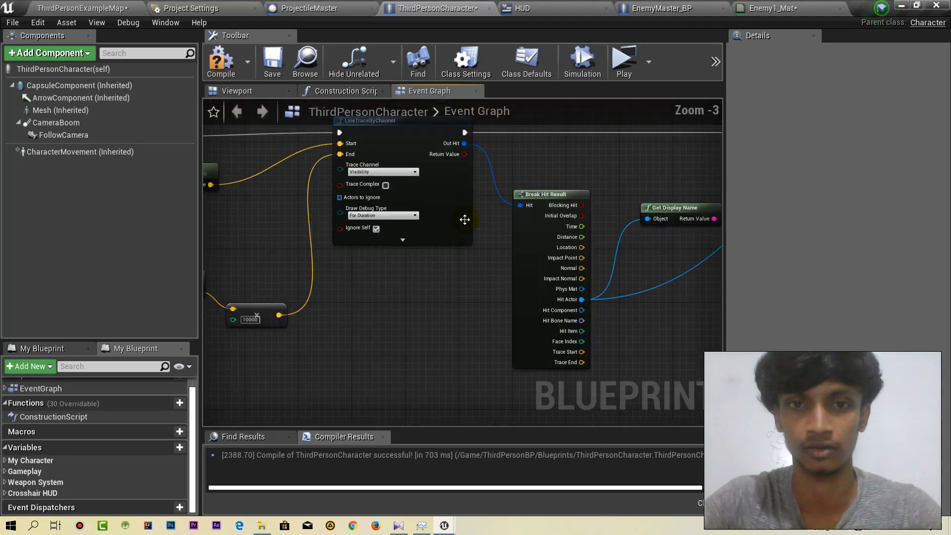
{"action": "scroll", "coordinate": [584, 254], "scroll_direction": "down", "scroll_amount": 8}
{"action": "right_click_drag", "start_coordinate": [573, 286], "coordinate": [447, 273]}
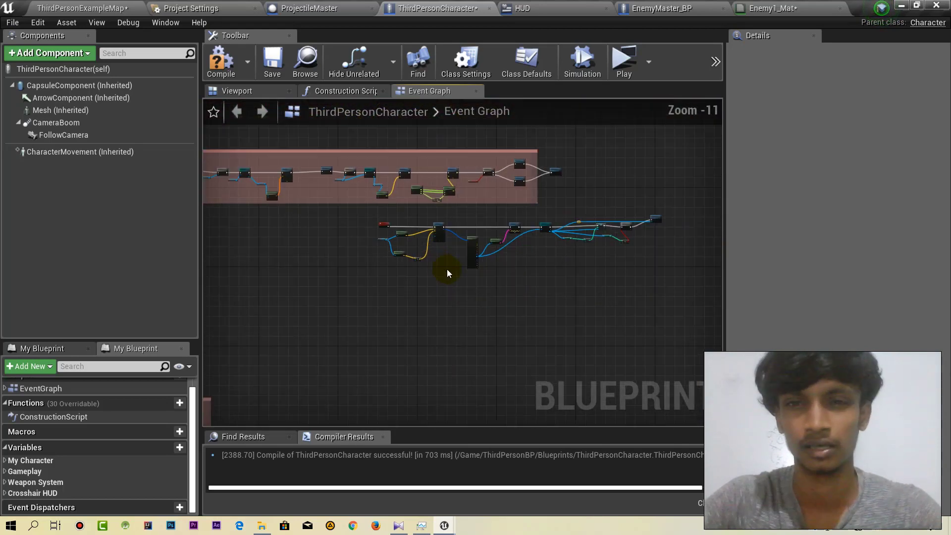
Step: Select the whole line-trace network and enclose it in a comment box titled Line Trace for Enemy
{"action": "left_click_drag", "start_coordinate": [459, 224], "coordinate": [319, 244]}
{"action": "right_click_drag", "start_coordinate": [333, 223], "coordinate": [487, 206]}
{"action": "left_click_drag", "start_coordinate": [479, 226], "coordinate": [467, 217]}
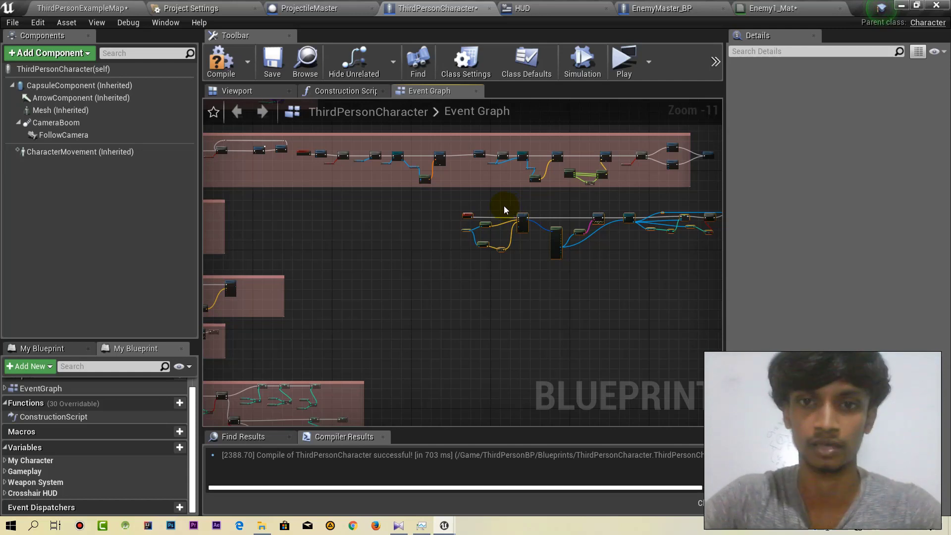
{"action": "key", "text": "c"}
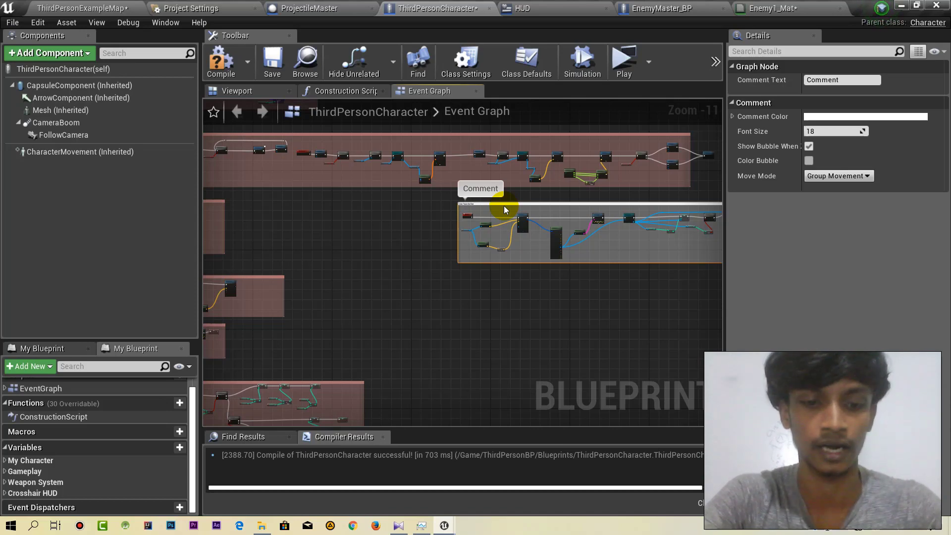
{"action": "type", "text": "Line Trace for Enemy"}
{"action": "key", "text": "Return"}
{"action": "key", "text": "Home"}
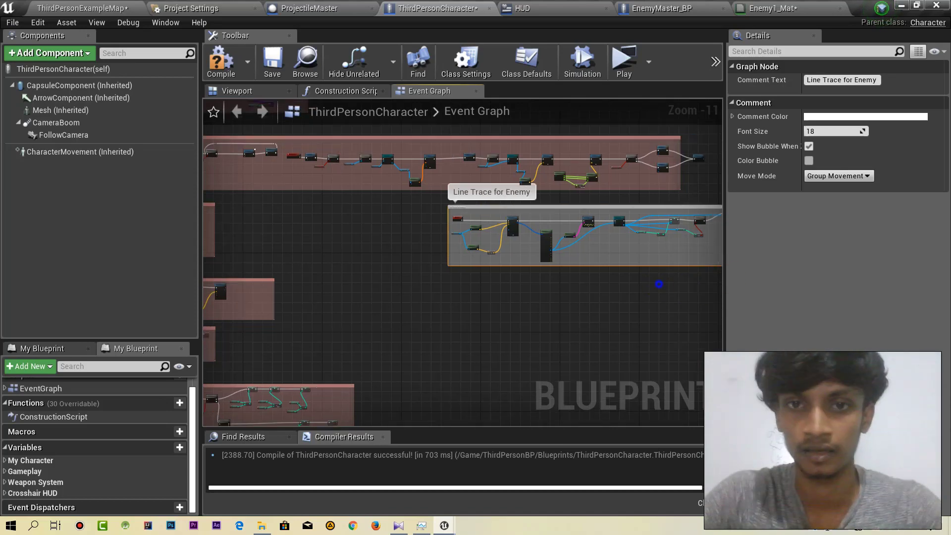
Step: Examine the end of the firing network, where both Play Montage nodes lead into the Line Tracing call above the new comment box
{"action": "scroll", "coordinate": [330, 206], "scroll_direction": "up", "scroll_amount": 2}
{"action": "scroll", "coordinate": [386, 237], "scroll_direction": "down", "scroll_amount": 3}
{"action": "right_click_drag", "start_coordinate": [408, 236], "coordinate": [304, 297]}
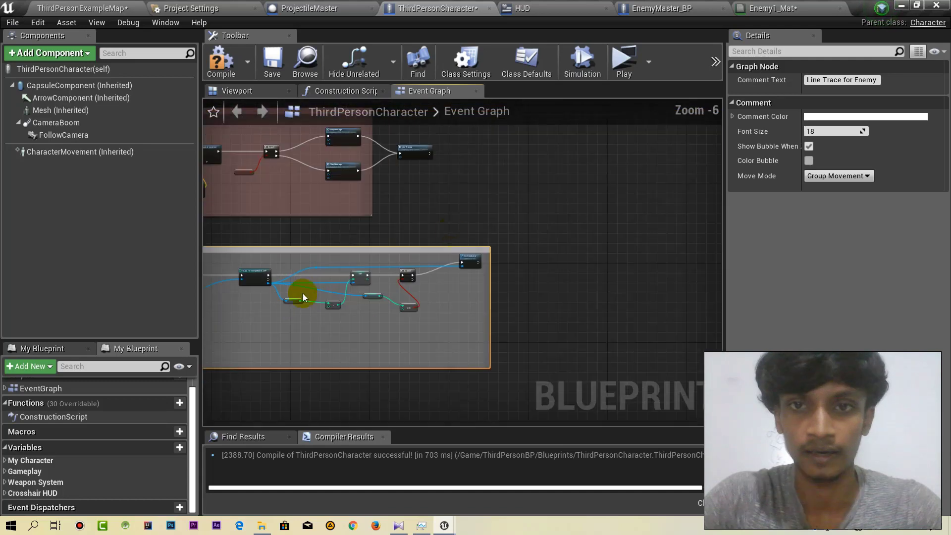
{"action": "right_click_drag", "start_coordinate": [478, 204], "coordinate": [496, 240]}
{"action": "left_click", "coordinate": [437, 216]}
{"action": "right_click_drag", "start_coordinate": [438, 215], "coordinate": [498, 225]}
{"action": "scroll", "coordinate": [499, 216], "scroll_direction": "up", "scroll_amount": 3}
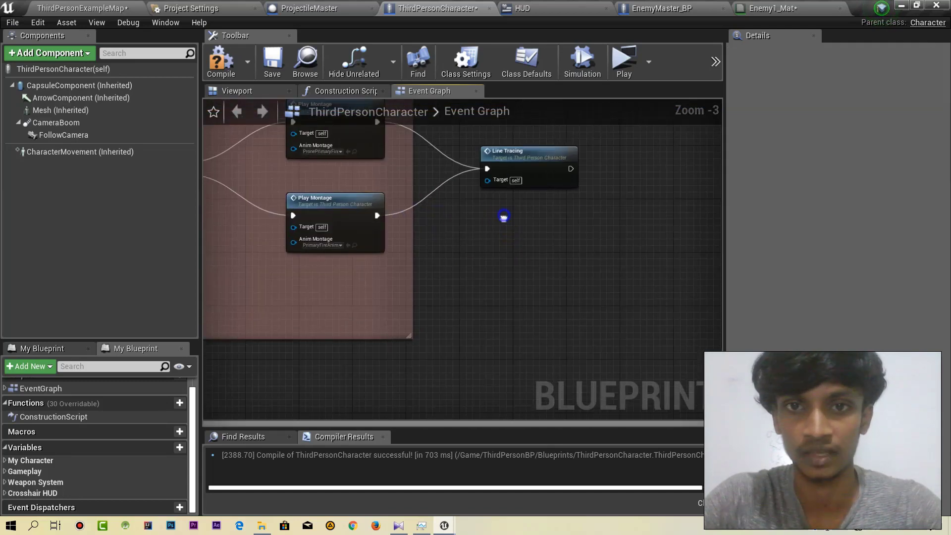
{"action": "scroll", "coordinate": [489, 262], "scroll_direction": "down", "scroll_amount": 3}
Step: Set the Line Trace for Enemy comment box's color to the light pink used by the other comment boxes
{"action": "right_click_drag", "start_coordinate": [571, 307], "coordinate": [584, 248]}
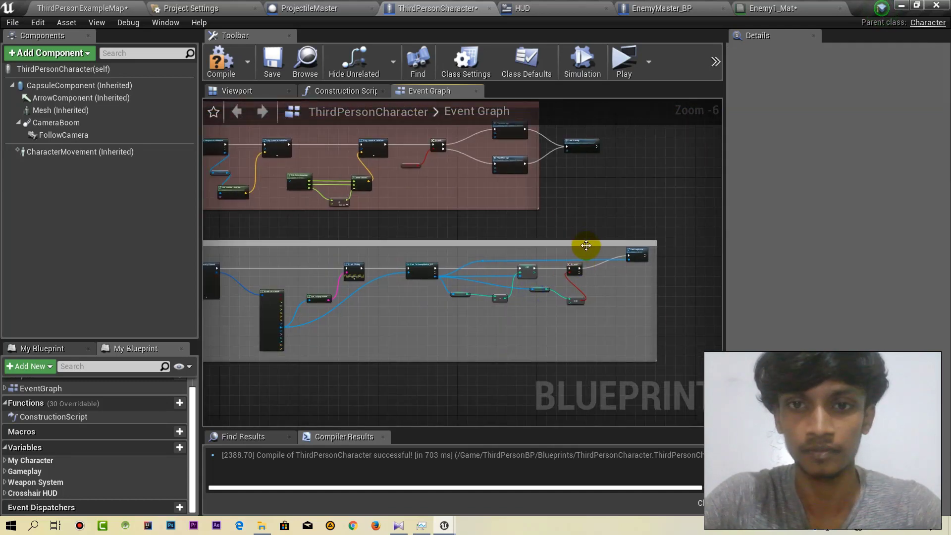
{"action": "left_click", "coordinate": [586, 247]}
{"action": "left_click", "coordinate": [843, 117]}
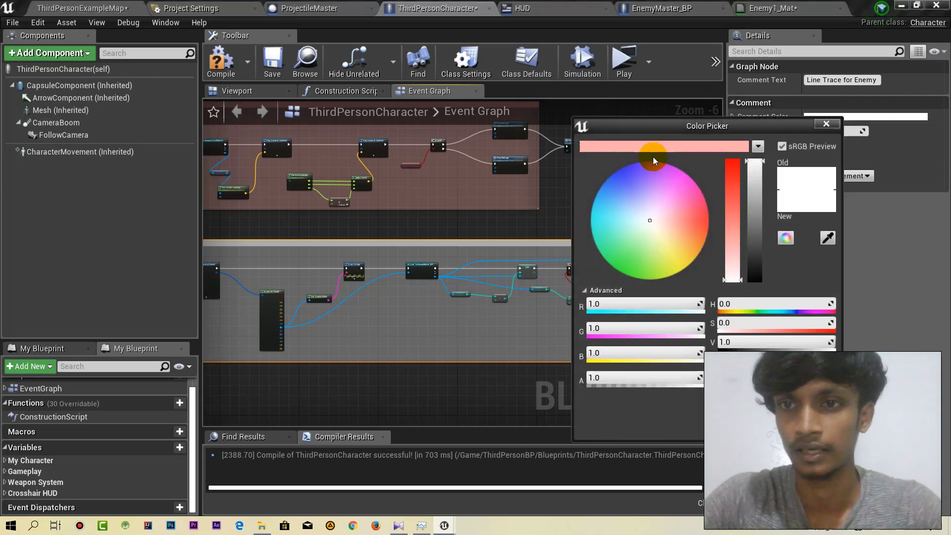
{"action": "left_click", "coordinate": [684, 220]}
{"action": "left_click", "coordinate": [826, 124]}
Step: Compile and save the ThirdPersonCharacter blueprint
{"action": "right_click_drag", "start_coordinate": [607, 179], "coordinate": [529, 255]}
{"action": "scroll", "coordinate": [529, 255], "scroll_direction": "up", "scroll_amount": 2}
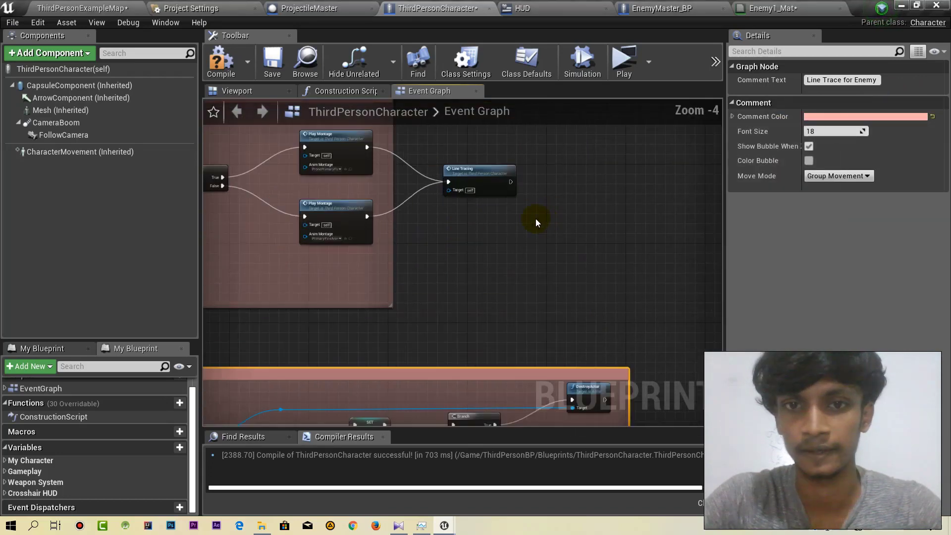
{"action": "right_click_drag", "start_coordinate": [535, 223], "coordinate": [589, 183]}
{"action": "scroll", "coordinate": [589, 183], "scroll_direction": "down", "scroll_amount": 6}
{"action": "left_click", "coordinate": [219, 58]}
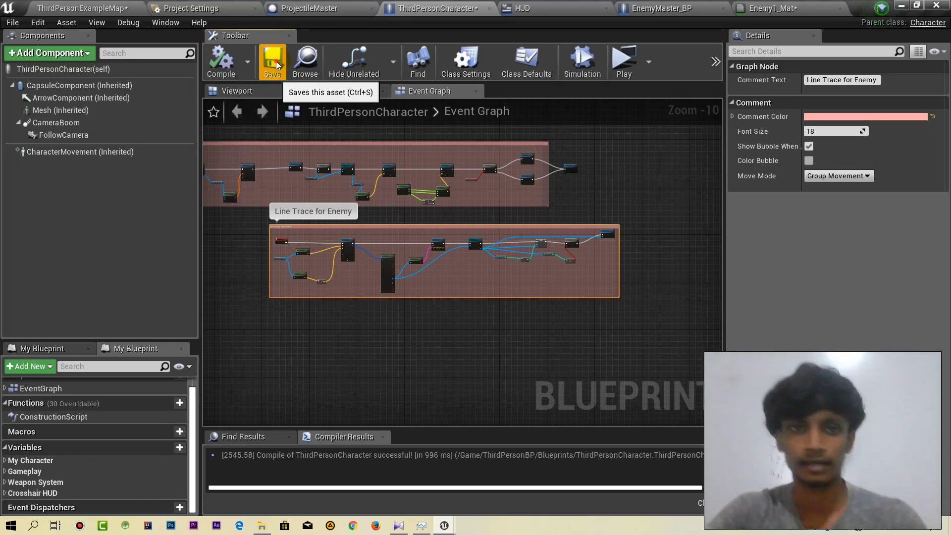
{"action": "left_click", "coordinate": [275, 61]}
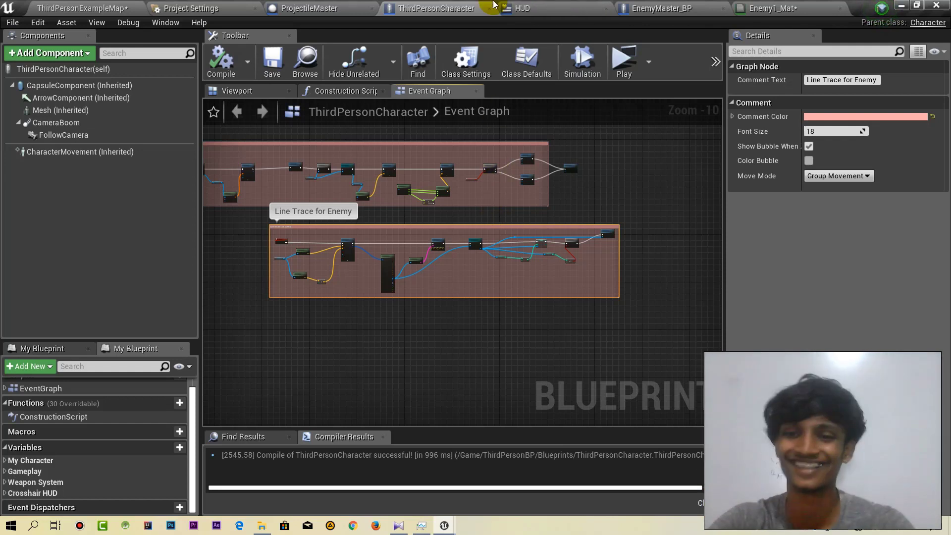
{"action": "mouse_move", "coordinate": [488, 4]}
{"action": "left_click", "coordinate": [549, 8]}
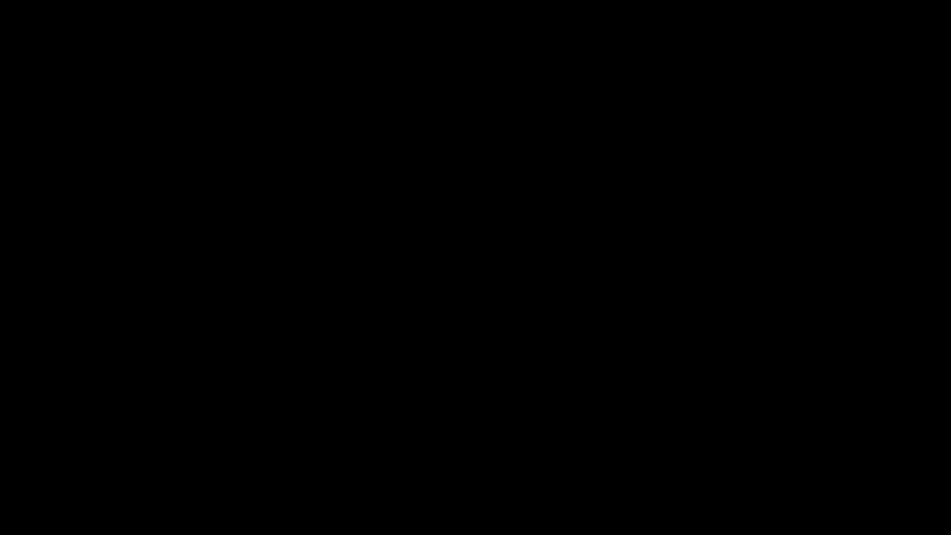